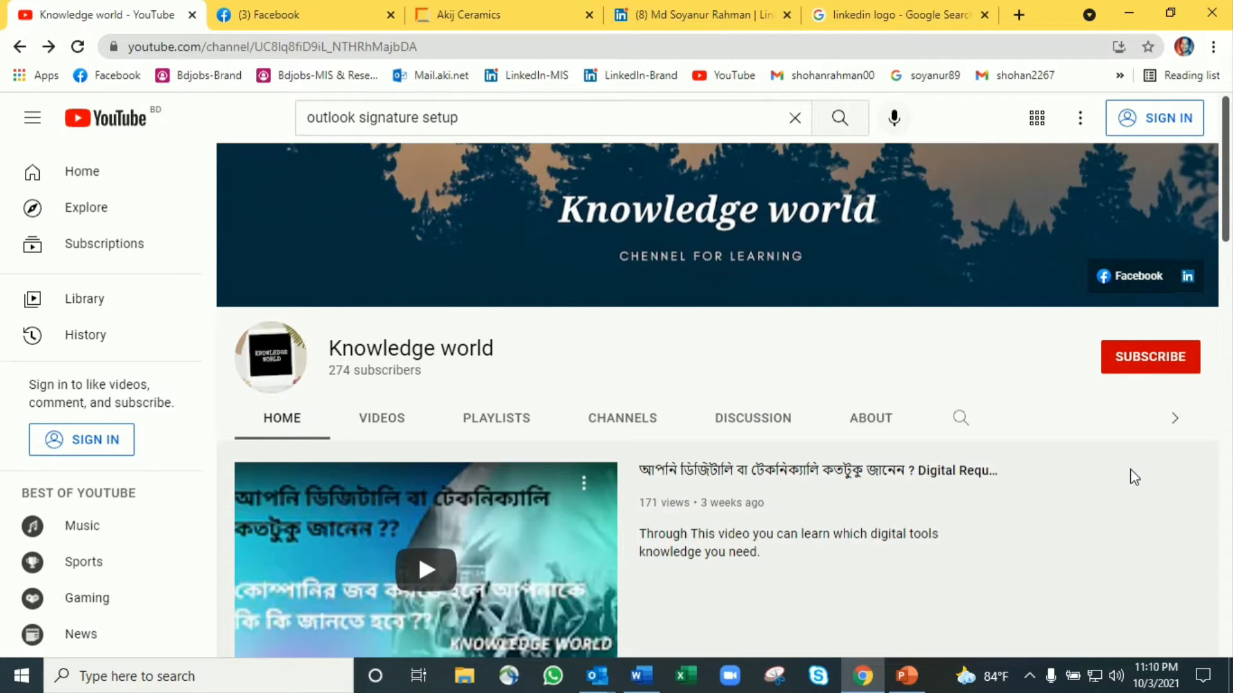
Scroll down the Knowledge world YouTube channel, then bring up Outlook's ASM & RSM mailbox
{"action": "scroll", "coordinate": [563, 331], "scroll_direction": "down", "scroll_amount": 10}
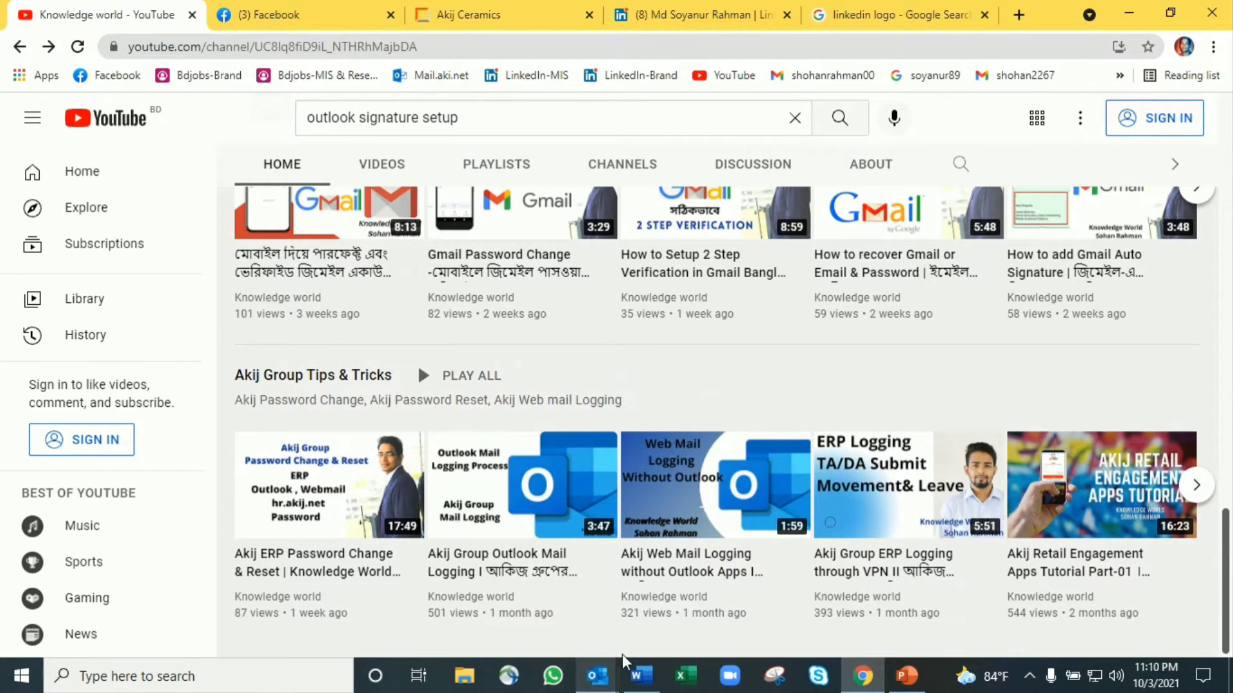
{"action": "mouse_move", "coordinate": [591, 679]}
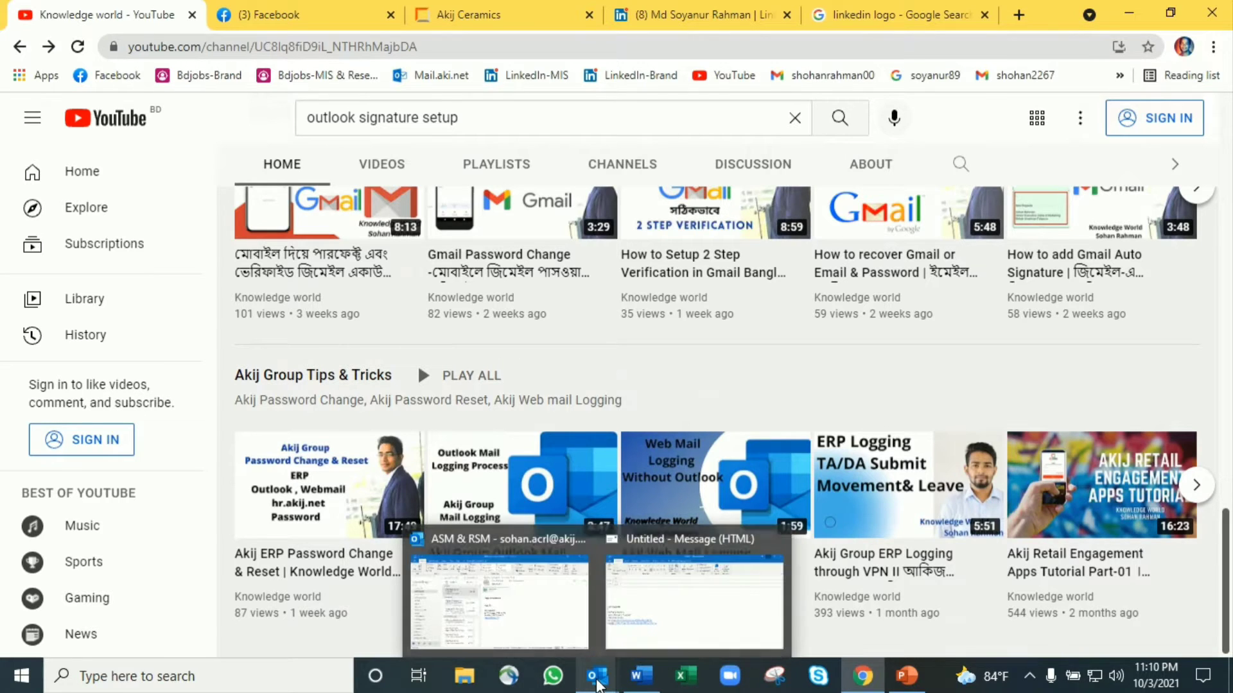
{"action": "left_click", "coordinate": [500, 587]}
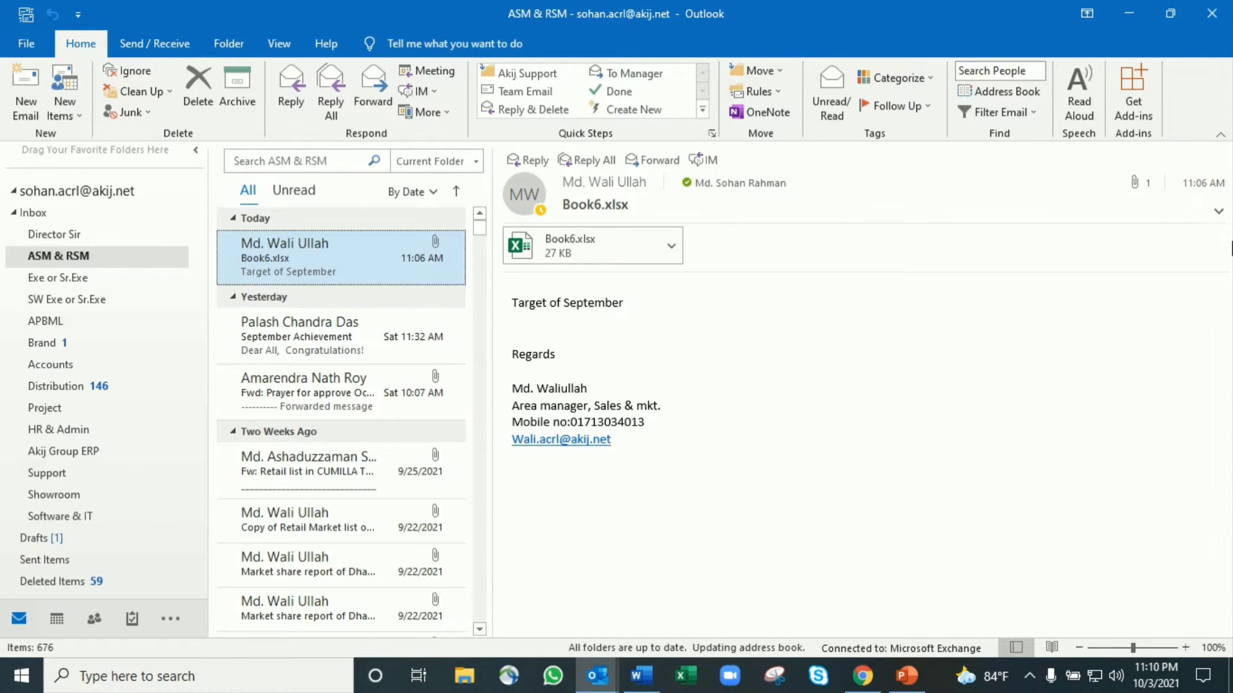
Start a new email to inspect its default signature, then switch to the Word logo document
{"action": "left_click", "coordinate": [25, 103]}
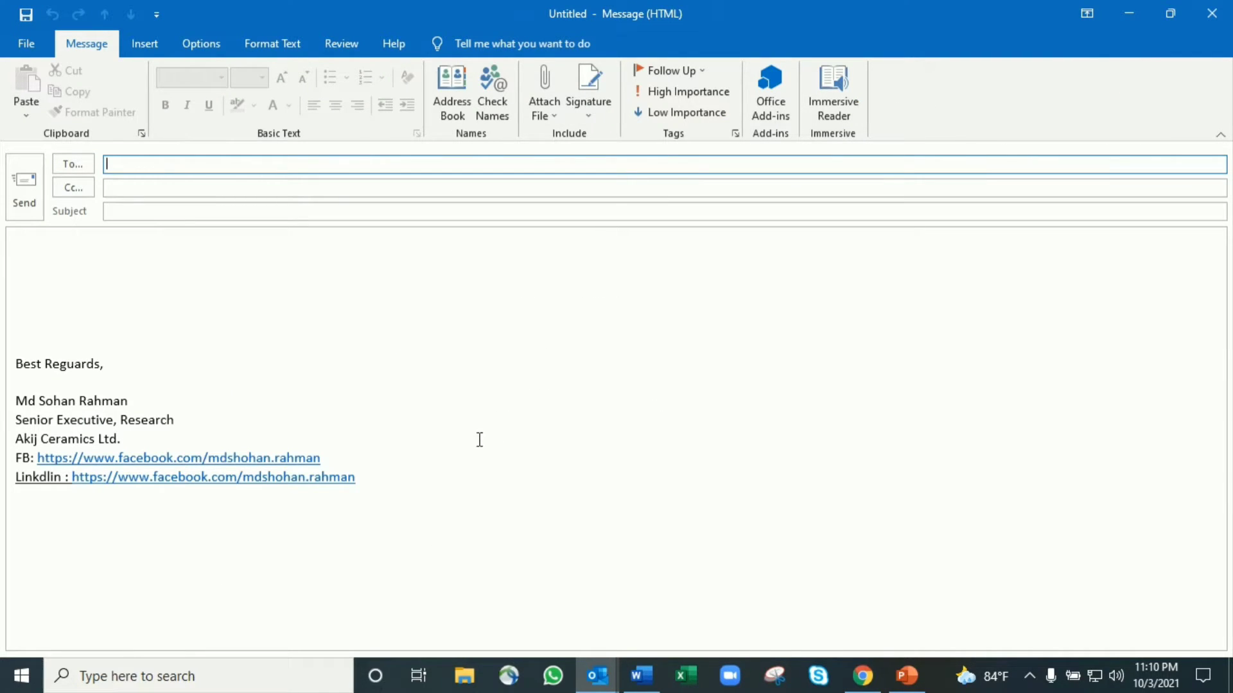
{"action": "left_click_drag", "start_coordinate": [504, 463], "coordinate": [26, 337]}
{"action": "left_click", "coordinate": [399, 382]}
{"action": "left_click", "coordinate": [248, 280]}
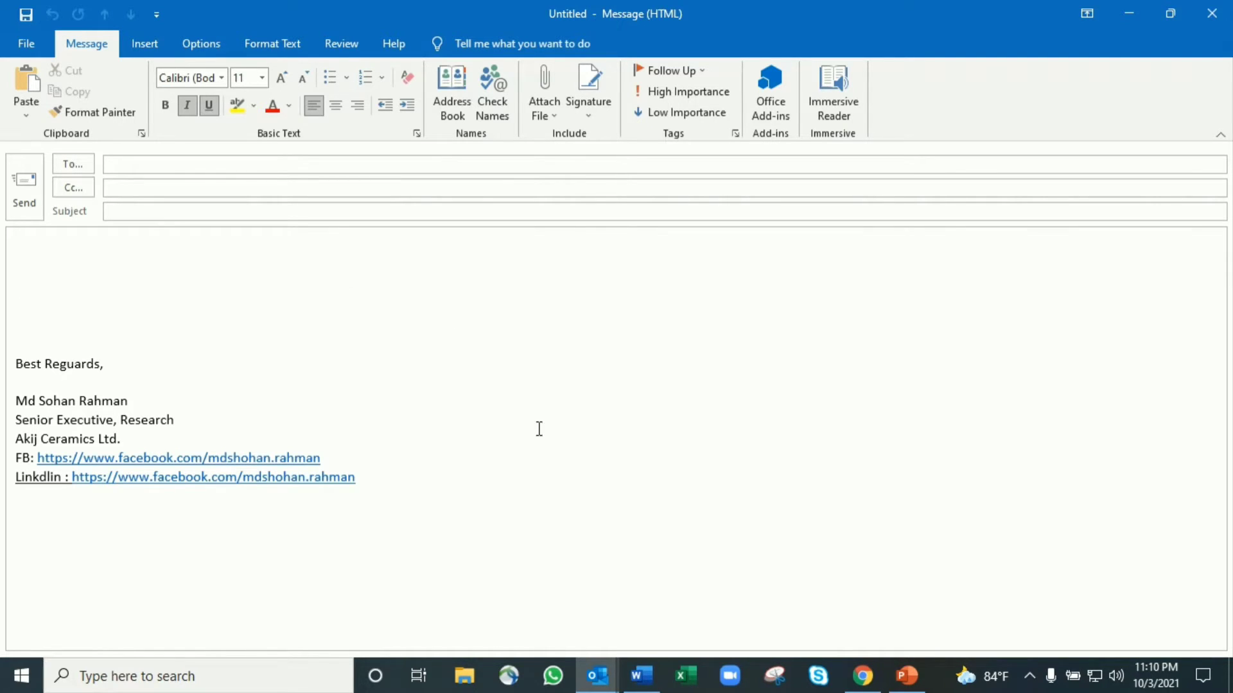
{"action": "left_click", "coordinate": [649, 674]}
Select the AKIJ Ceramics logo in Word, then return to the Outlook mailbox window
{"action": "left_click", "coordinate": [411, 226]}
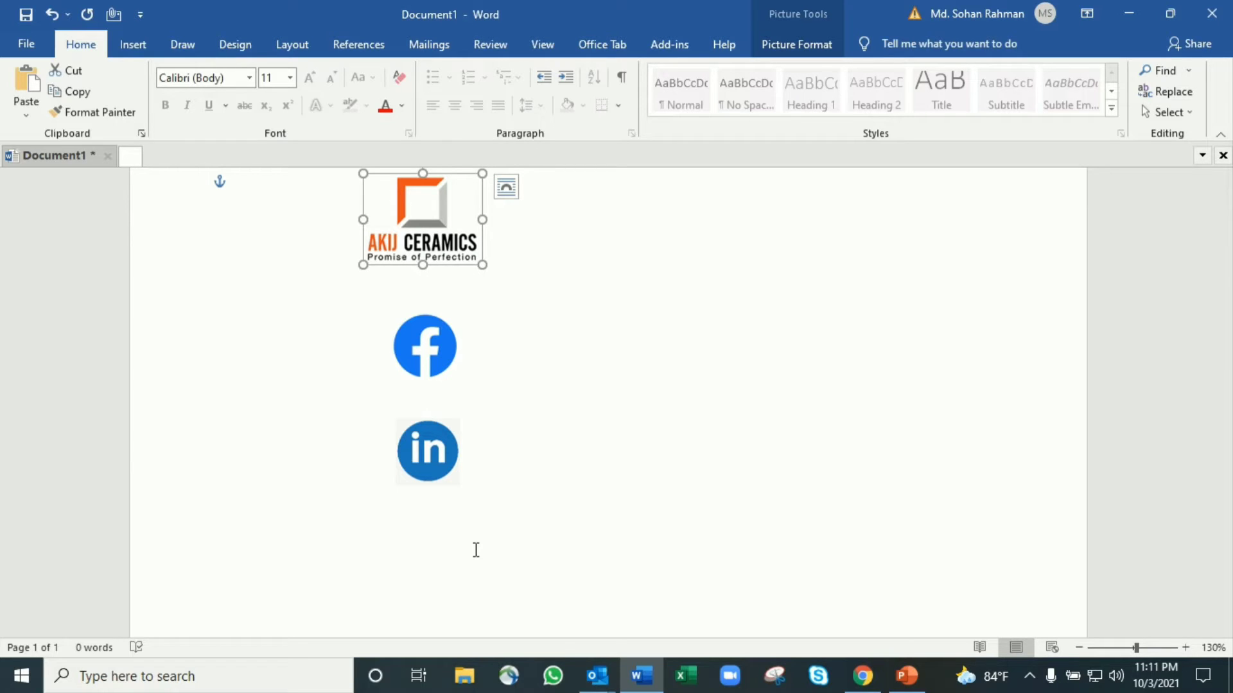
{"action": "mouse_move", "coordinate": [584, 664]}
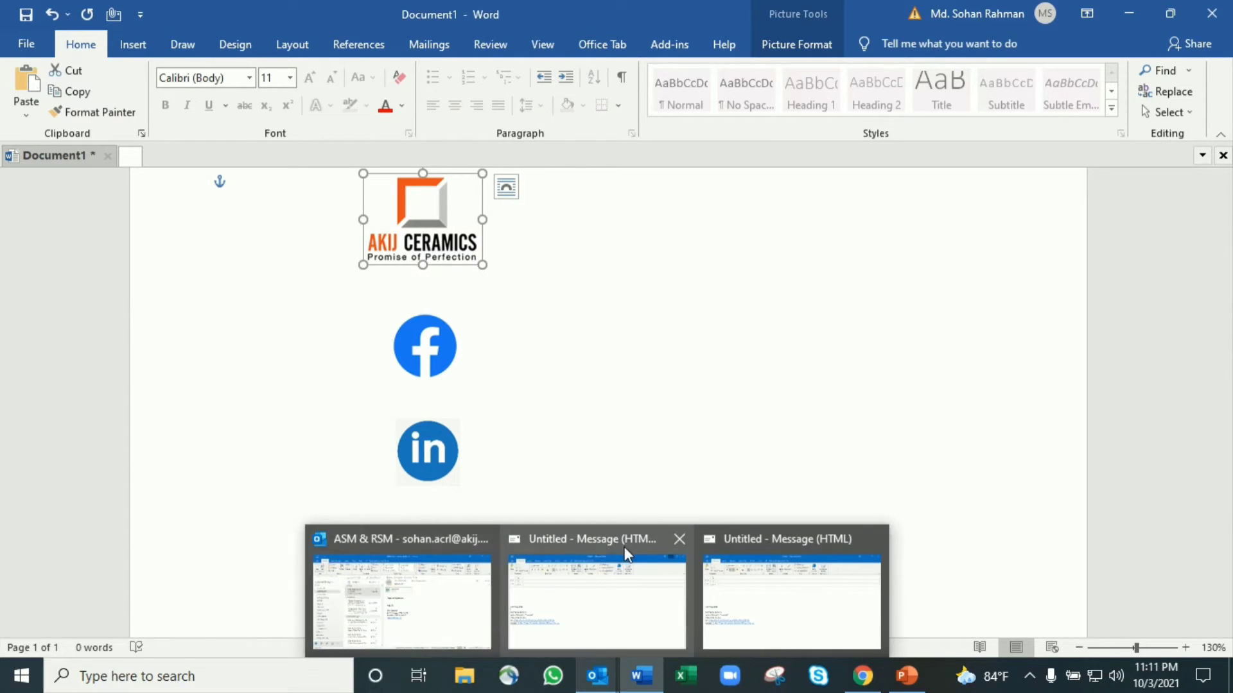
{"action": "left_click", "coordinate": [671, 541]}
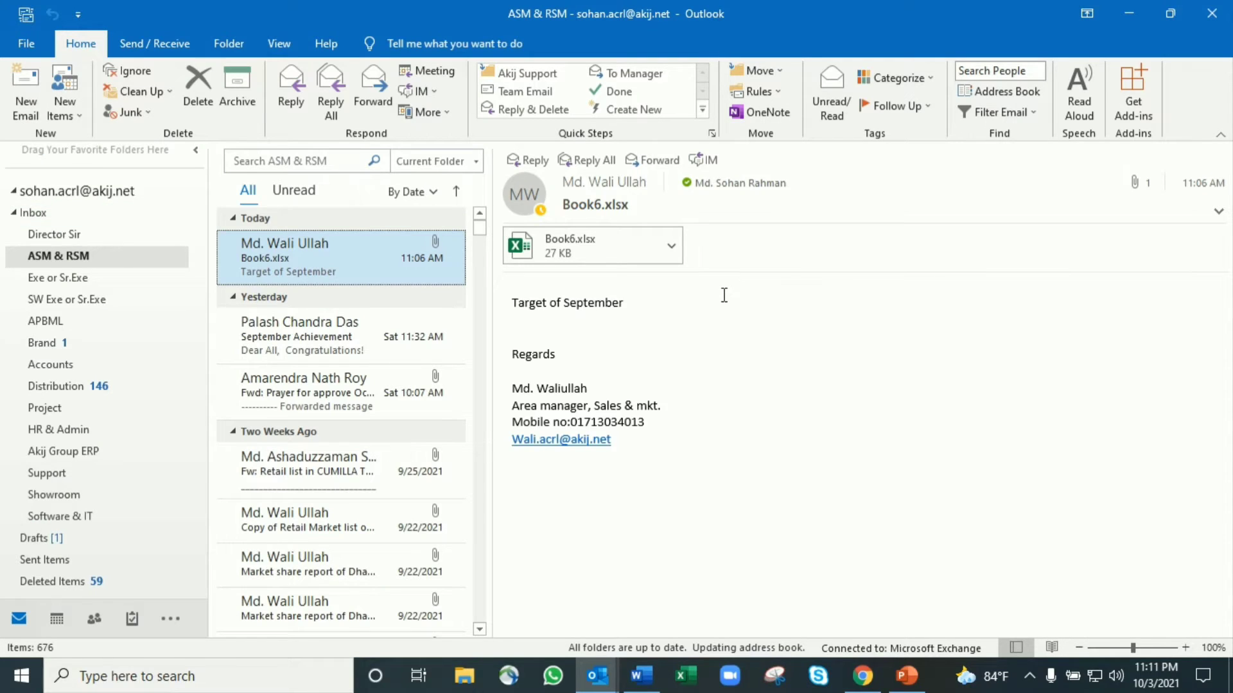
From a new email's Signatures and Stationery, delete Signature 1 and confirm
{"action": "left_click", "coordinate": [27, 93]}
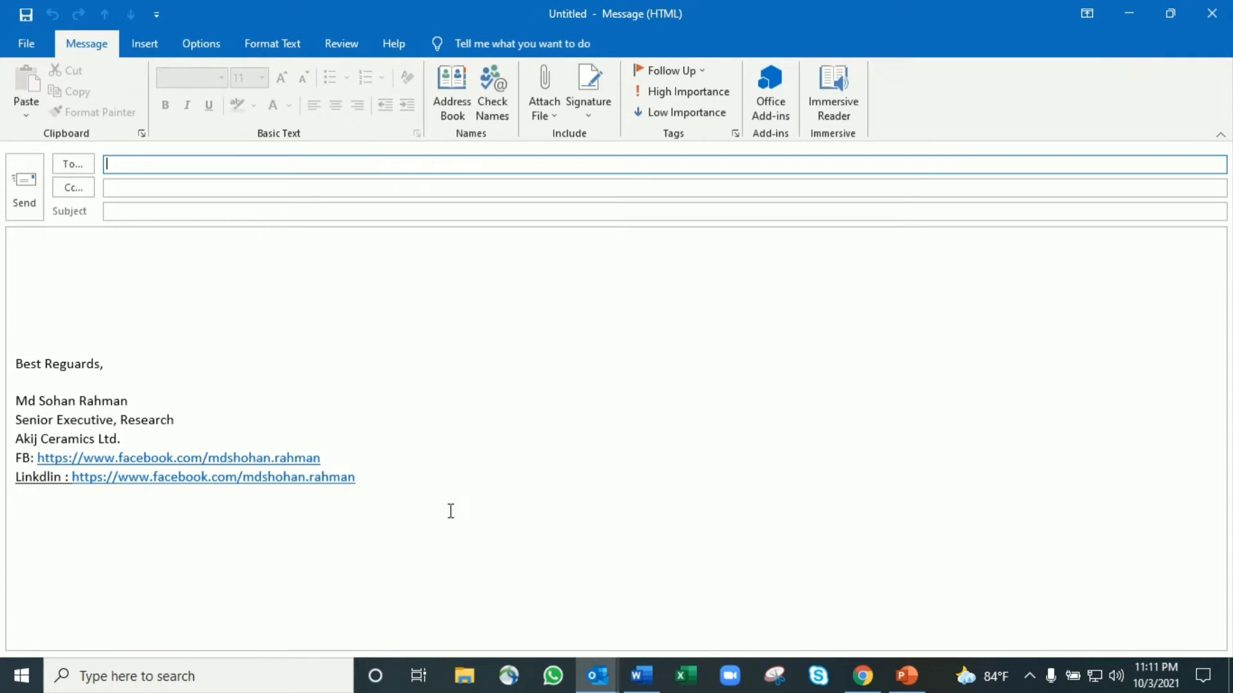
{"action": "left_click", "coordinate": [588, 110]}
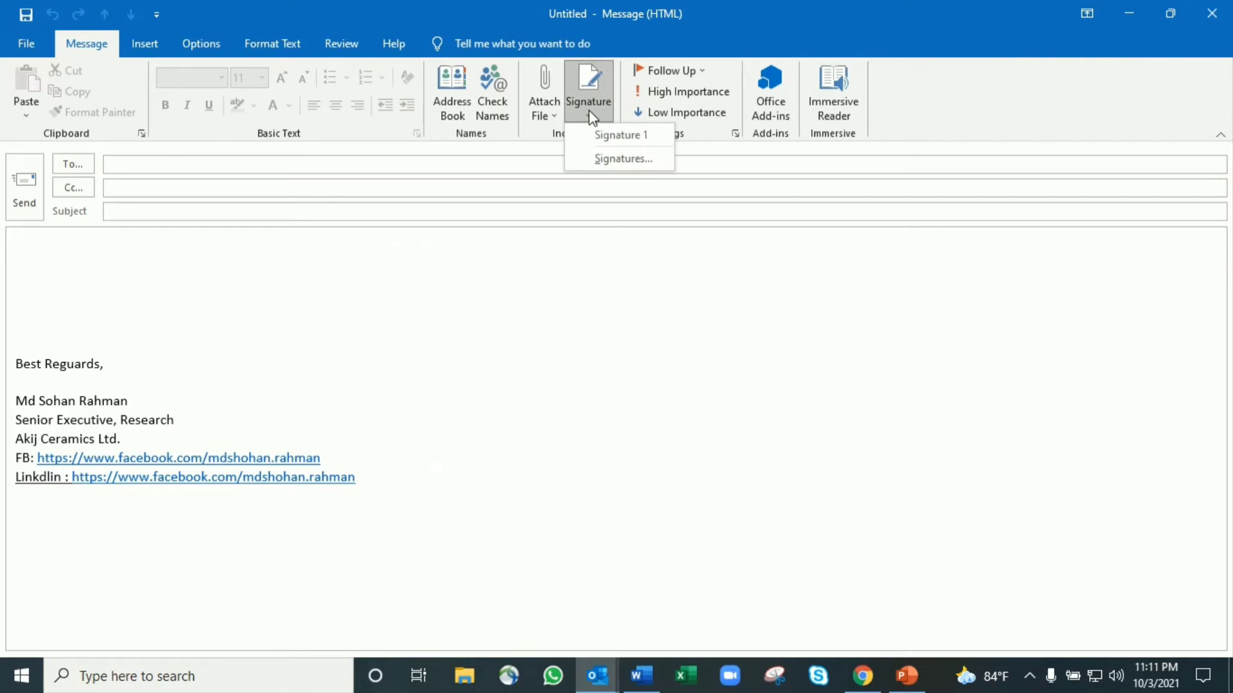
{"action": "left_click", "coordinate": [633, 160]}
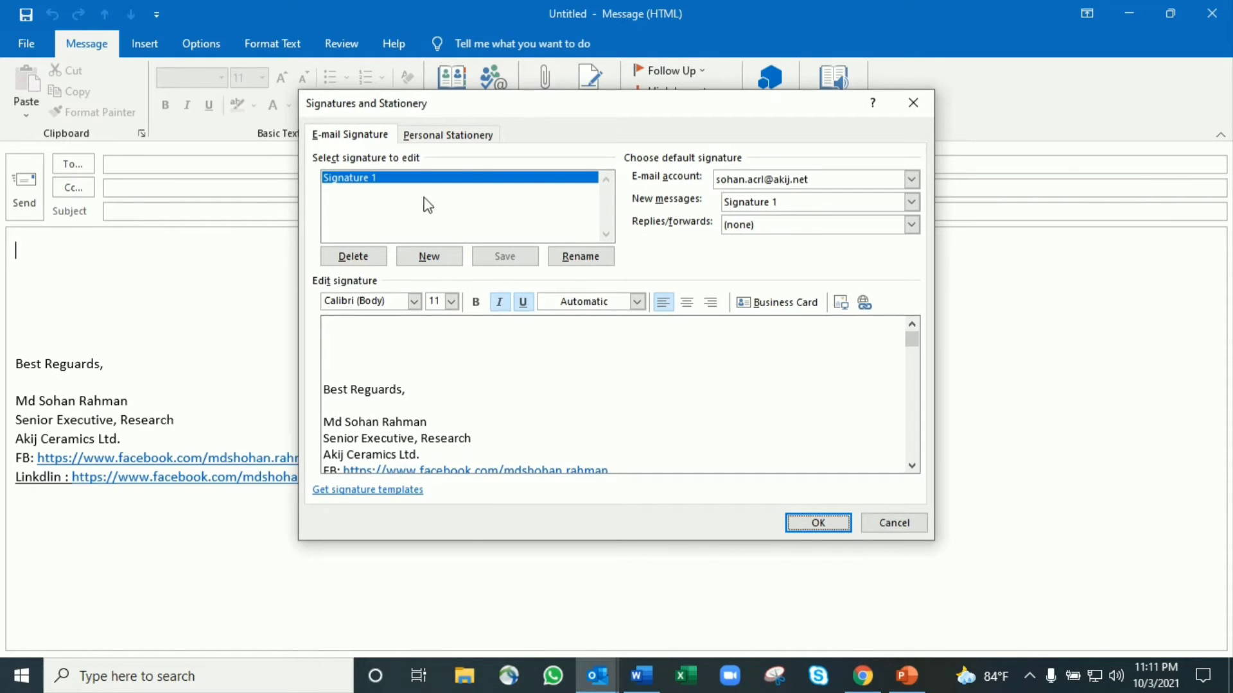
{"action": "left_click", "coordinate": [382, 258]}
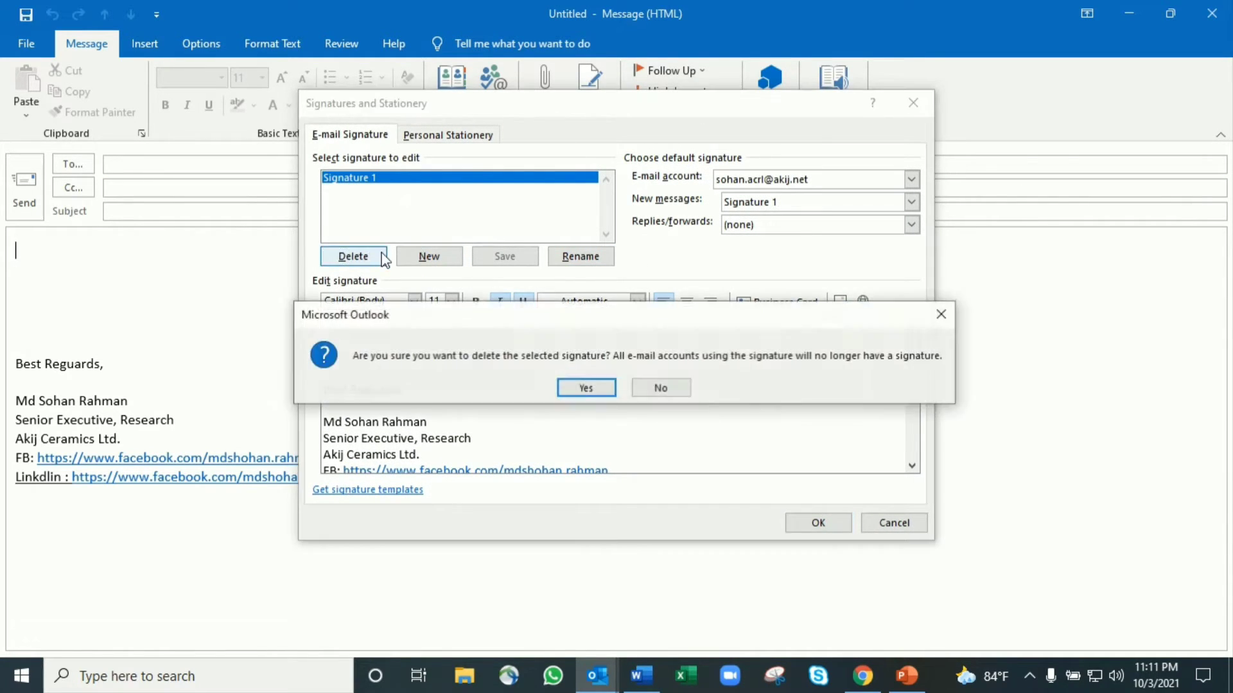
{"action": "left_click", "coordinate": [584, 386]}
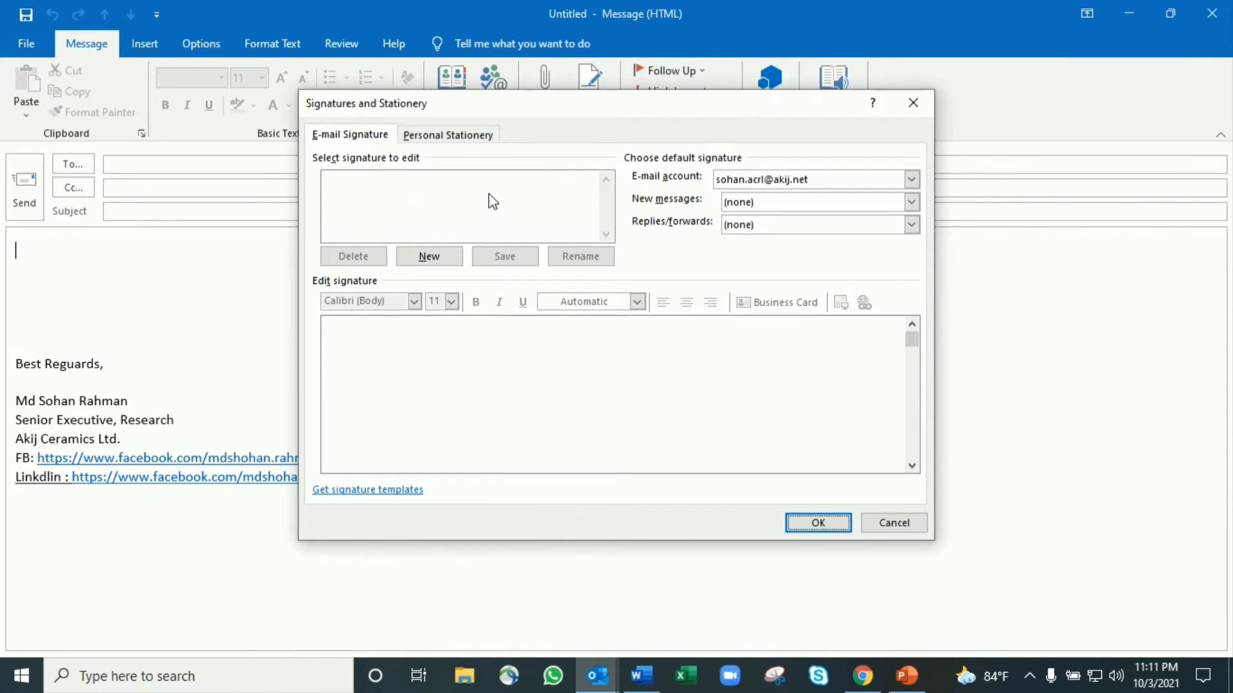
Create a new signature named 'Signature 1'
{"action": "left_click", "coordinate": [435, 257]}
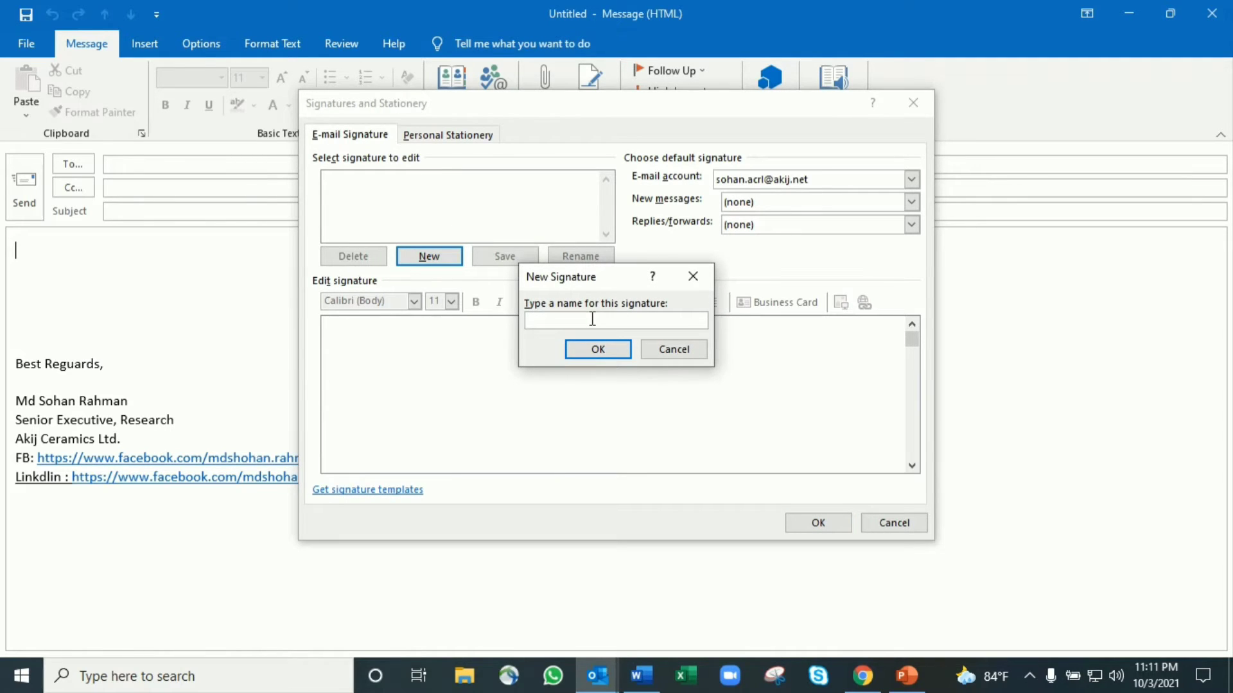
{"action": "type", "text": "Sig"}
{"action": "type", "text": "nature 1"}
{"action": "left_click", "coordinate": [608, 349]}
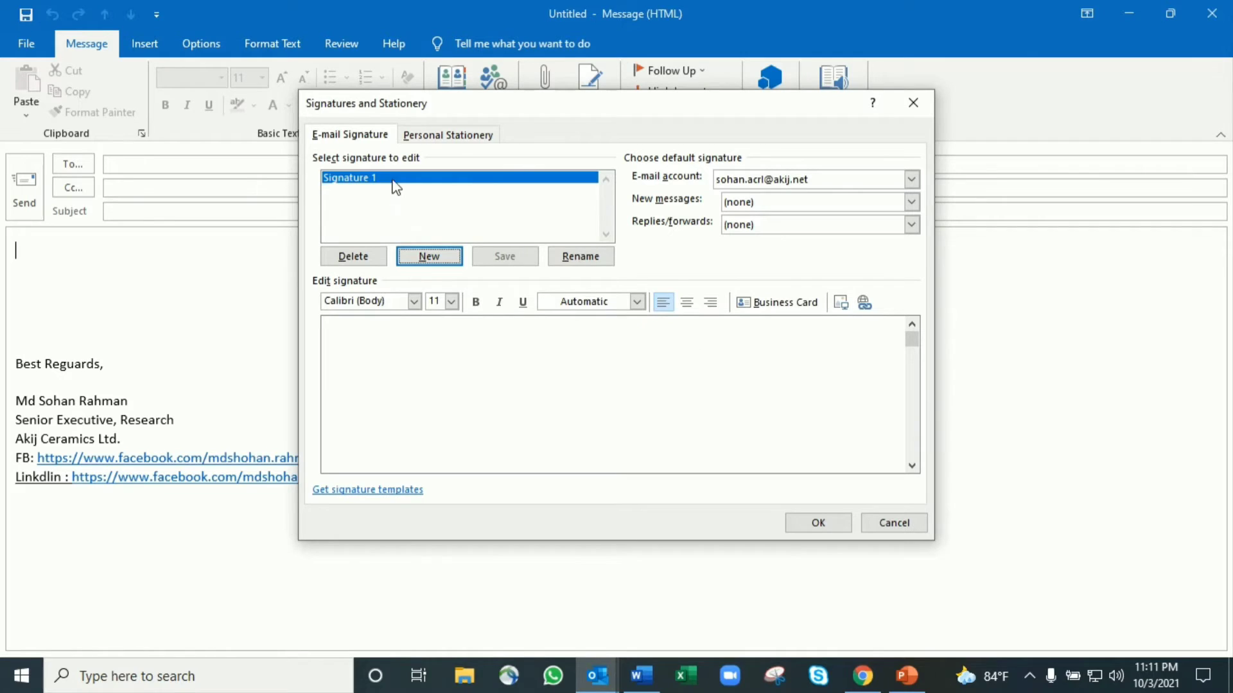
Type 'Best Reguards,', the sender's name and 'Senior Executive, Sales & Marketing' into it
{"action": "left_click", "coordinate": [388, 334]}
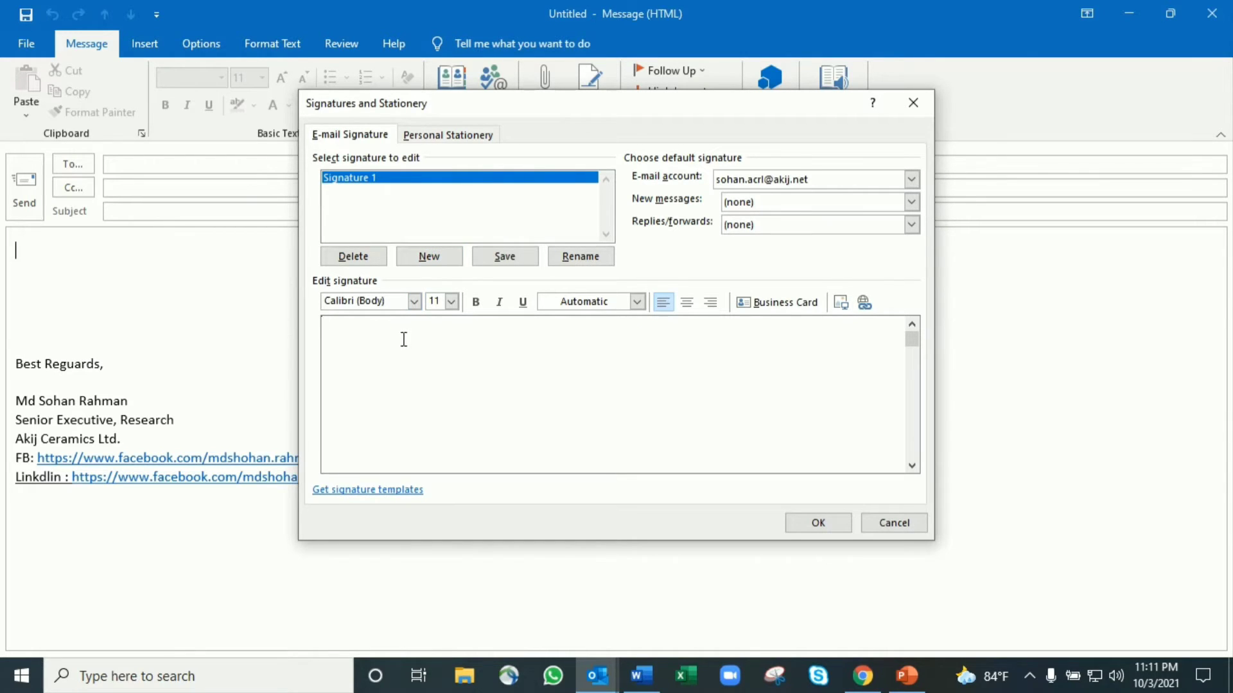
{"action": "key", "text": "Return"}
{"action": "key", "text": "Return"}
{"action": "key", "text": "Return"}
{"action": "key", "text": "Return"}
{"action": "key", "text": "Return"}
{"action": "type", "text": "Best Reguards,"}
{"action": "key", "text": "Return"}
{"action": "key", "text": "Return"}
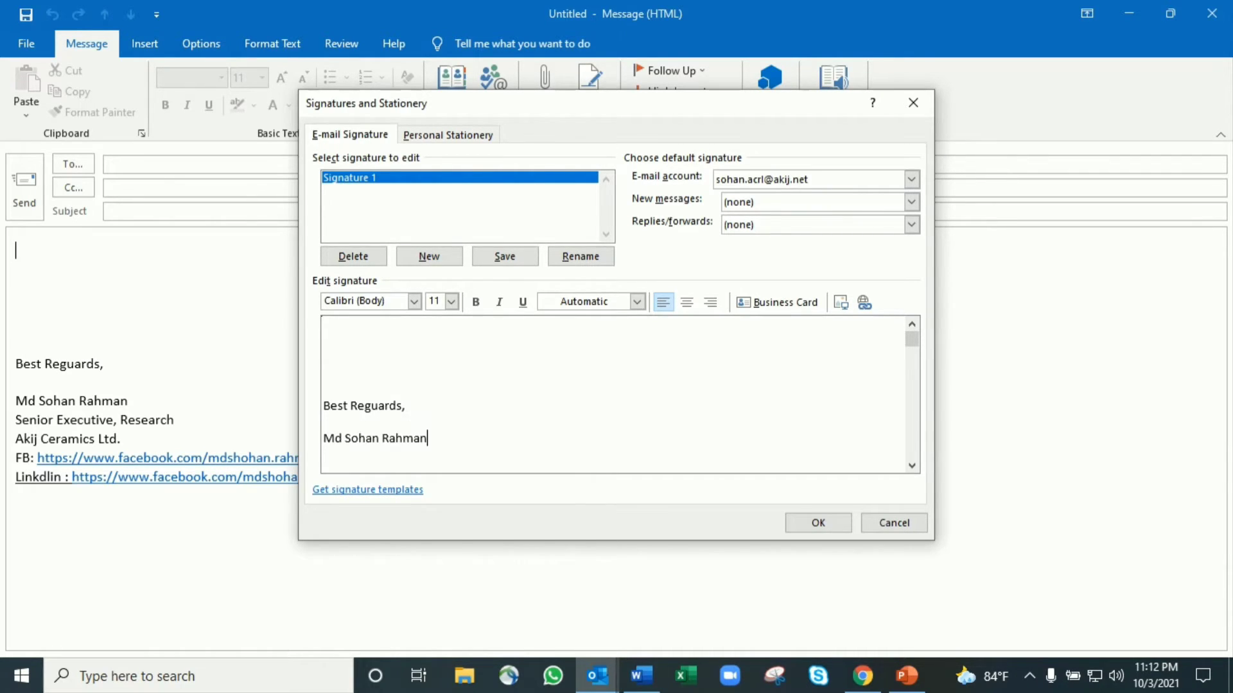
{"action": "key", "text": "Return"}
{"action": "type", "text": "Senior Executive, "}
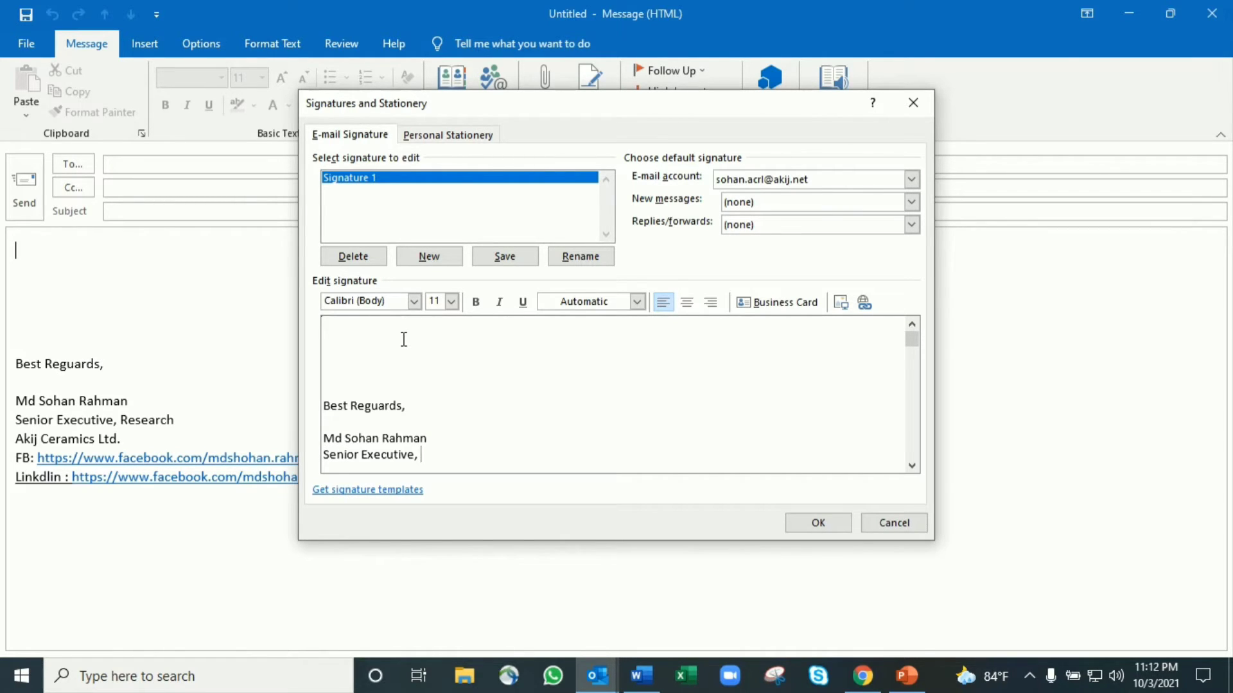
{"action": "type", "text": "Sales & Marketing"}
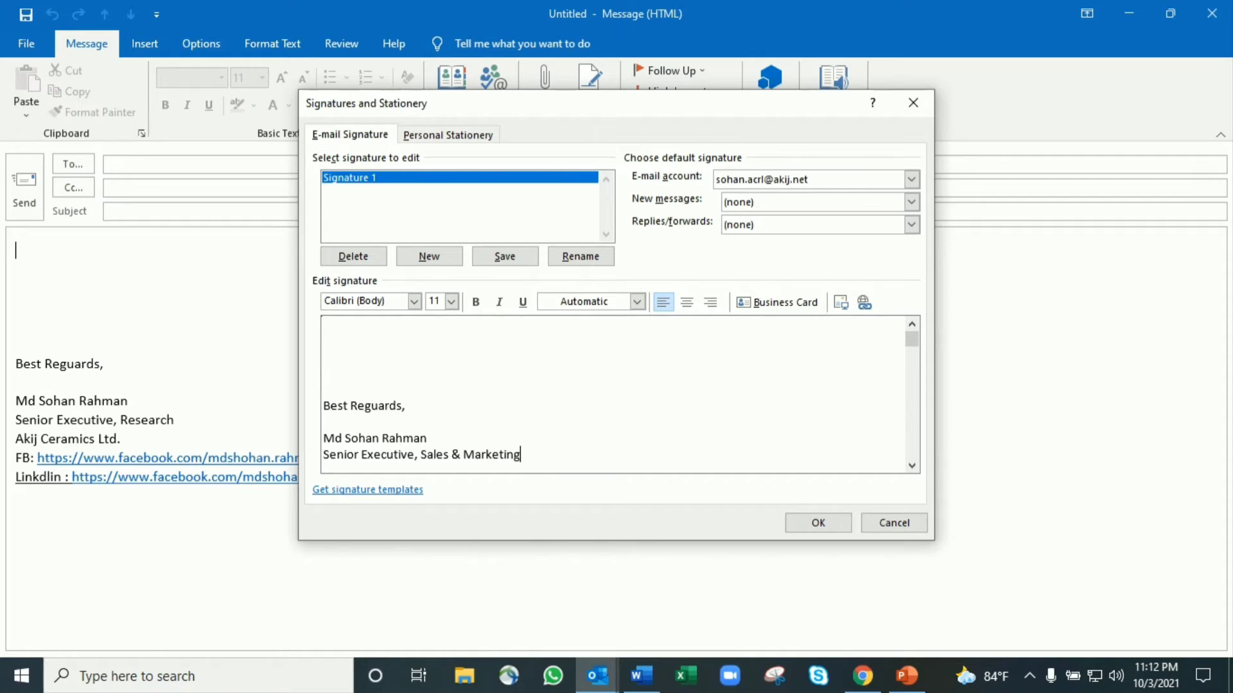
Add 'Akij Ceramcis Ltd' and a 'Cell:' number line, then save the signature
{"action": "scroll", "coordinate": [402, 344], "scroll_direction": "down", "scroll_amount": 1}
{"action": "type", "text": "Aki"}
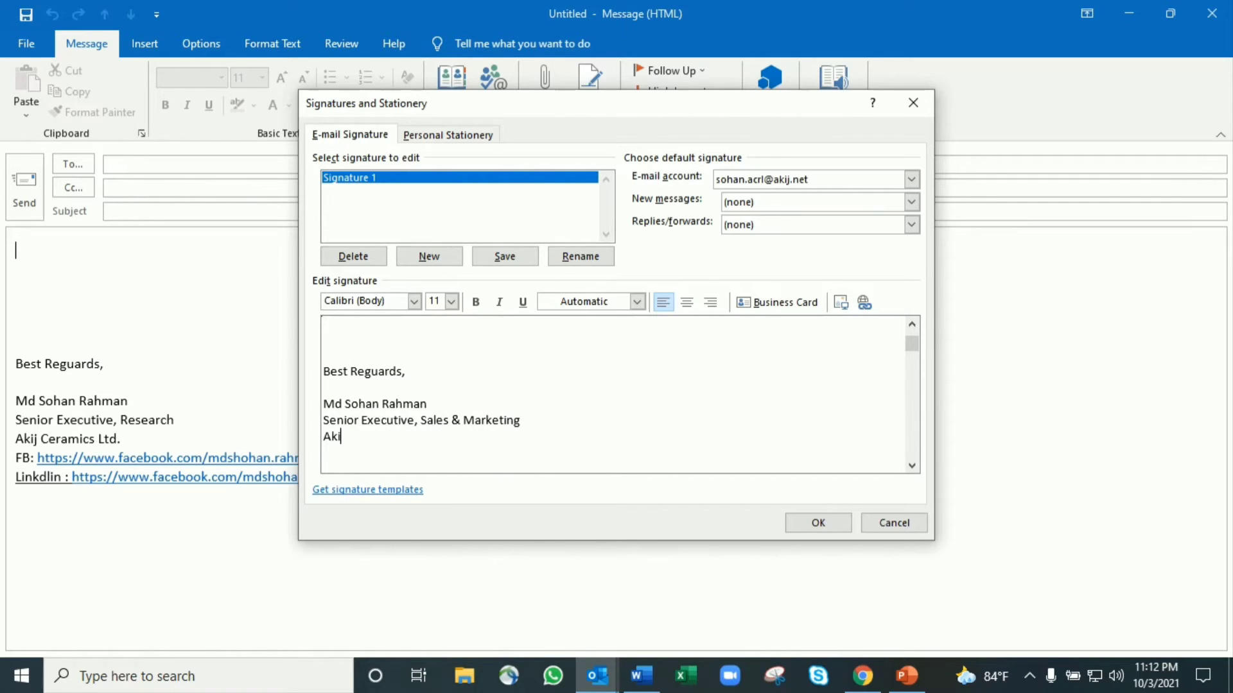
{"action": "type", "text": "j Ceramcis Ltd"}
{"action": "key", "text": "Return"}
{"action": "type", "text": "L"}
{"action": "key", "text": "BackSpace"}
{"action": "type", "text": "Cell: 0000000000"}
{"action": "key", "text": "Return"}
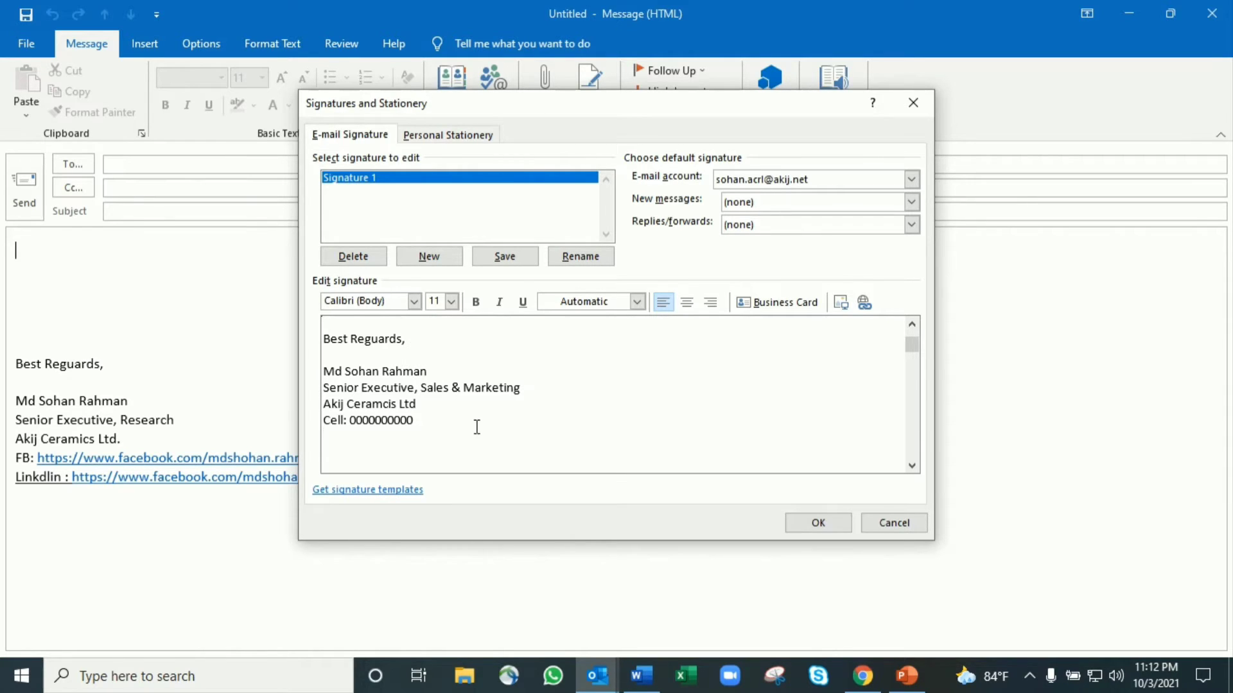
{"action": "left_click", "coordinate": [816, 524]}
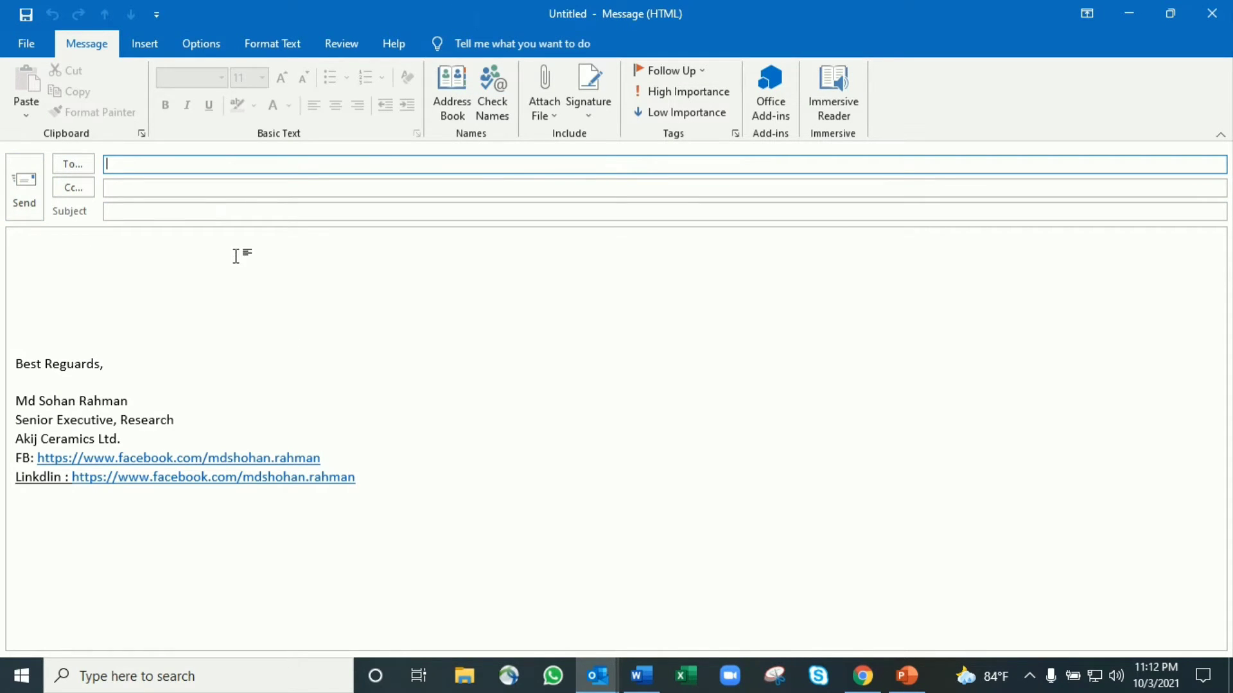
Insert Signature 1 into the draft in place of the old signature and reopen signature settings
{"action": "left_click", "coordinate": [590, 114]}
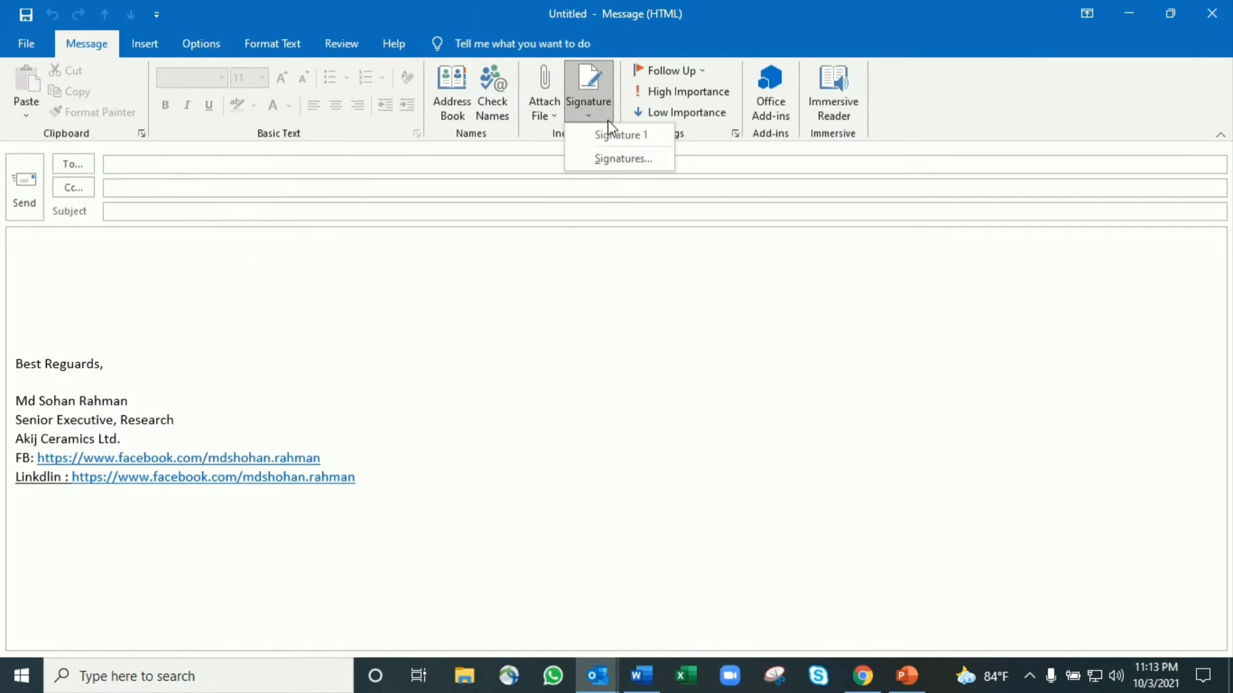
{"action": "left_click", "coordinate": [607, 135]}
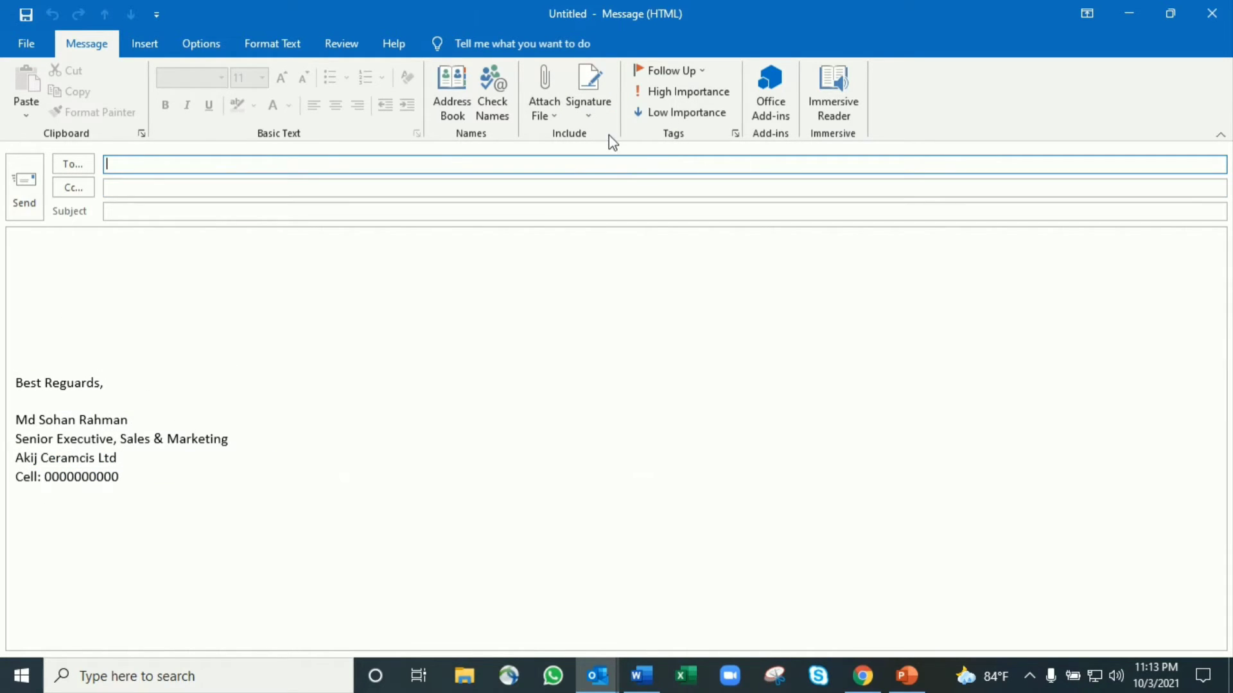
{"action": "left_click", "coordinate": [593, 113]}
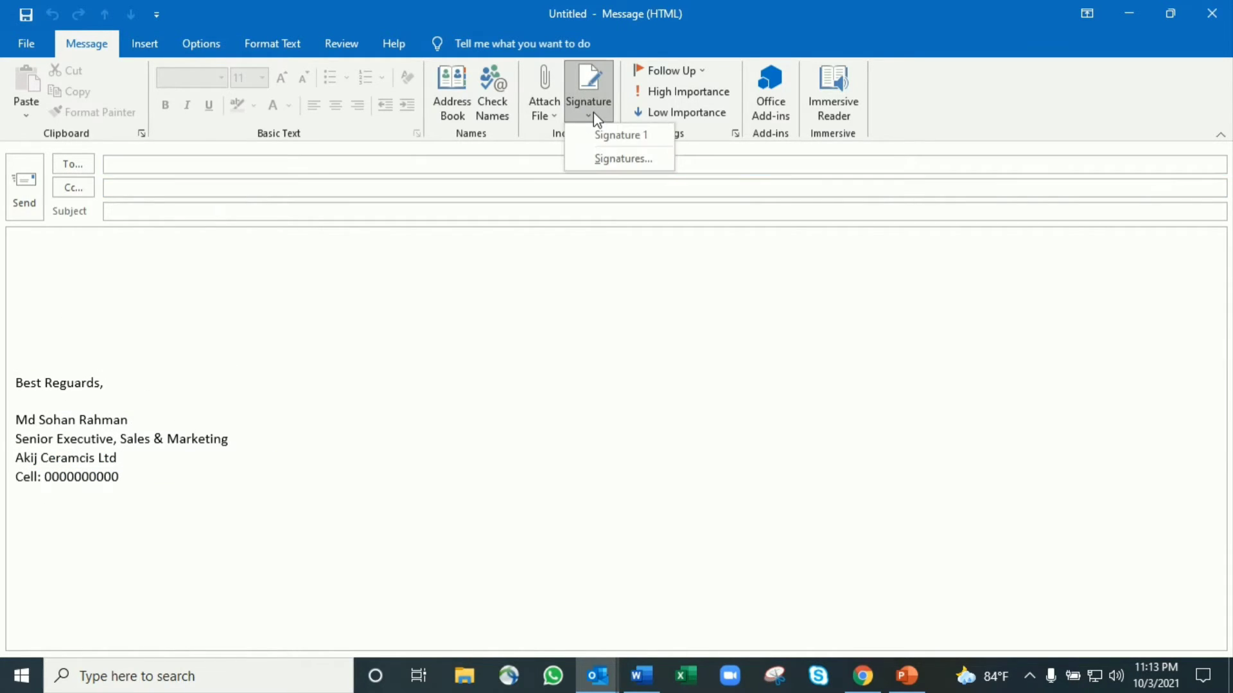
{"action": "left_click", "coordinate": [620, 158]}
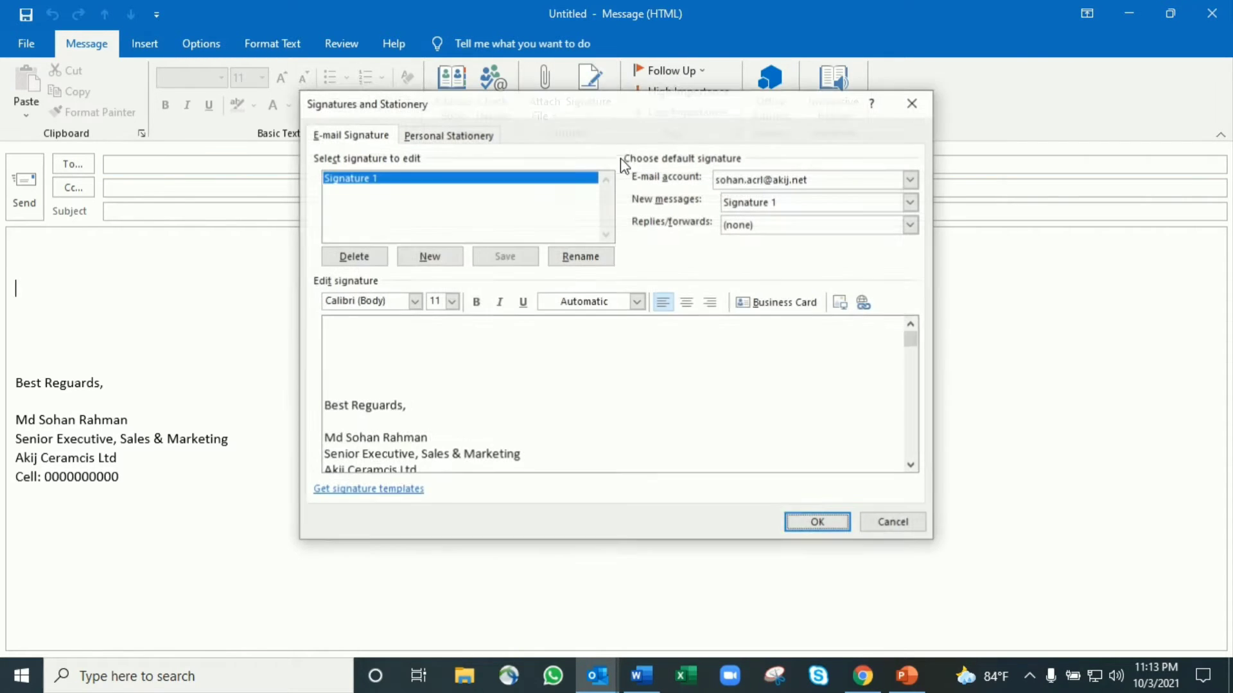
Create signature 'Sig 2' with a BR closing, short name, 'Sr. Executive' and 'AKij Ceramics Ltd'
{"action": "left_click", "coordinate": [427, 257]}
{"action": "type", "text": "S"}
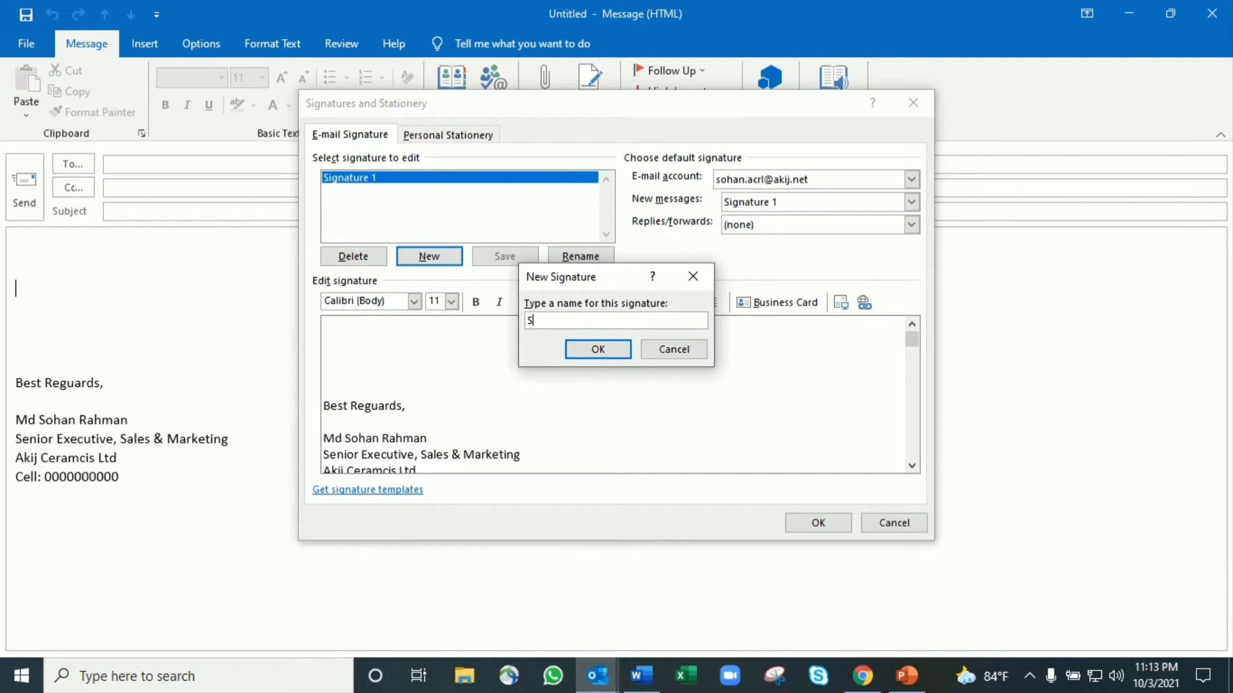
{"action": "type", "text": "ig 2"}
{"action": "left_click", "coordinate": [599, 354]}
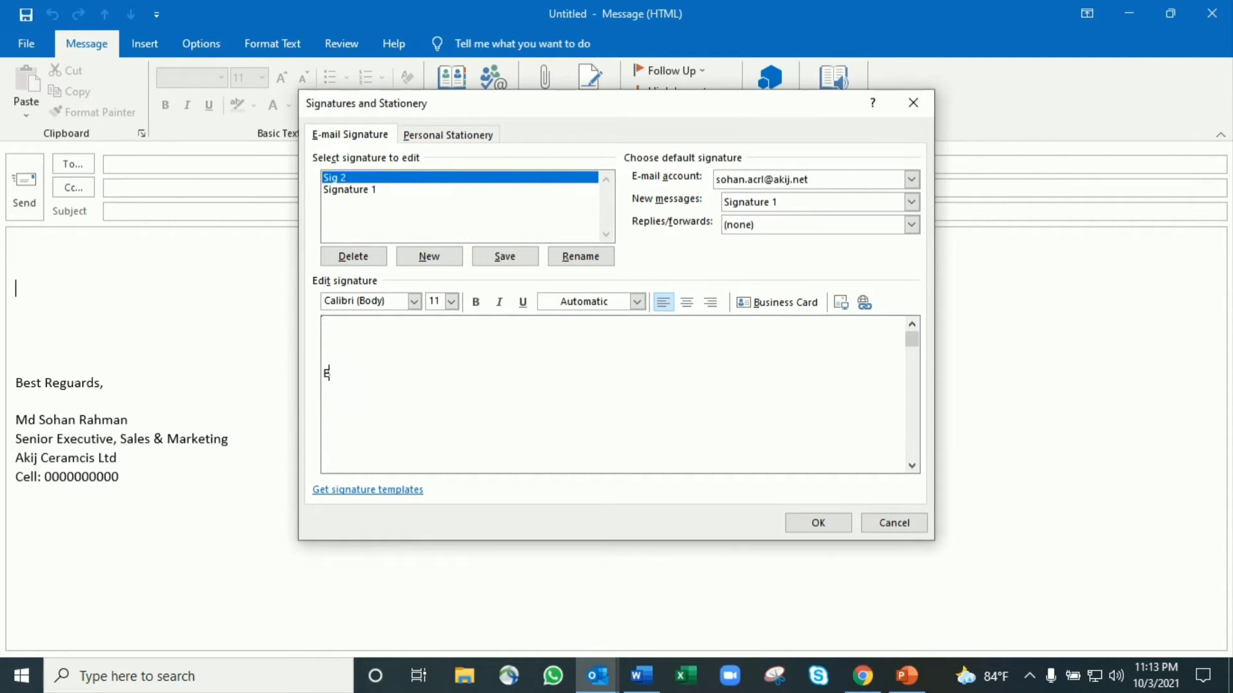
{"action": "key", "text": "Return"}
{"action": "key", "text": "Return"}
{"action": "key", "text": "Return"}
{"action": "key", "text": "Return"}
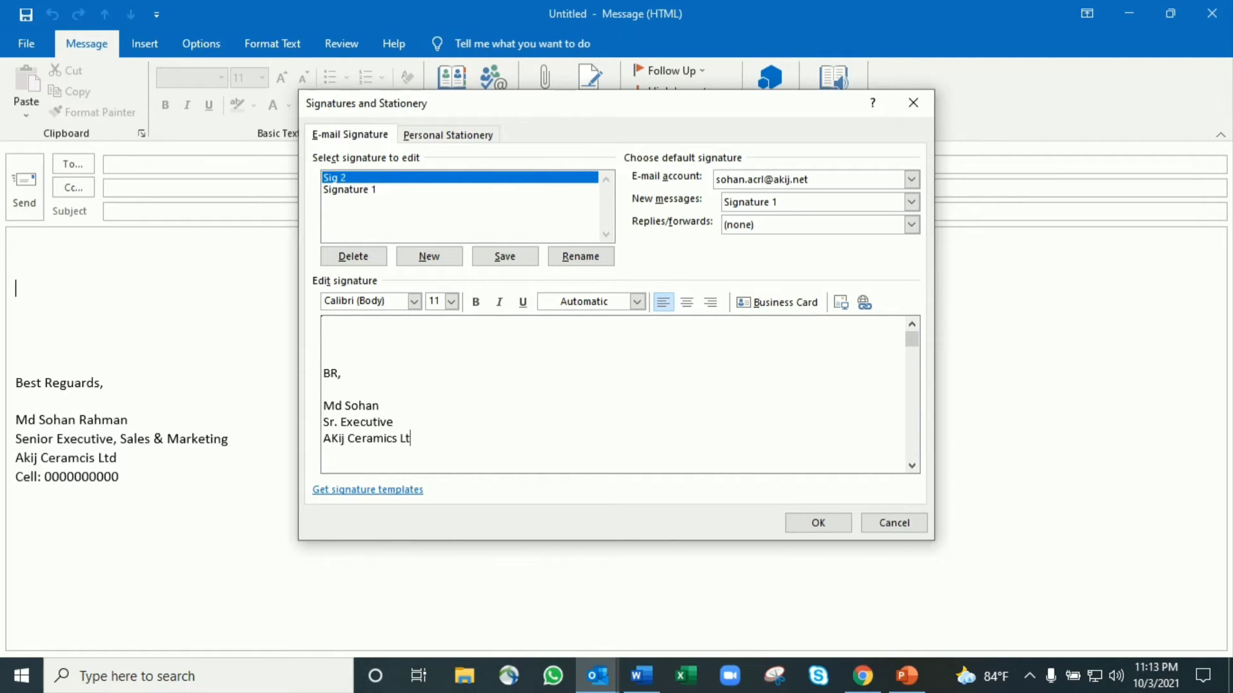
Shrink the AKIJ CERAMICS logo in Word and return to the Outlook signature editor
{"action": "left_click", "coordinate": [641, 675]}
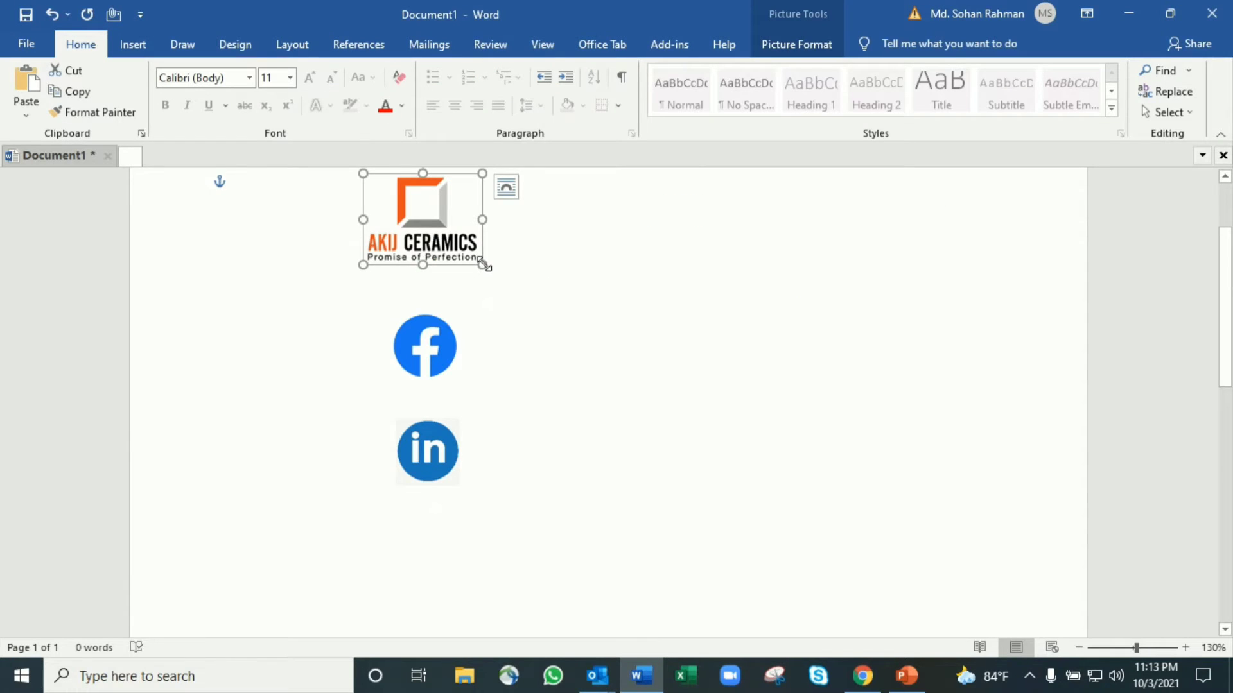
{"action": "left_click_drag", "start_coordinate": [483, 265], "coordinate": [590, 260]}
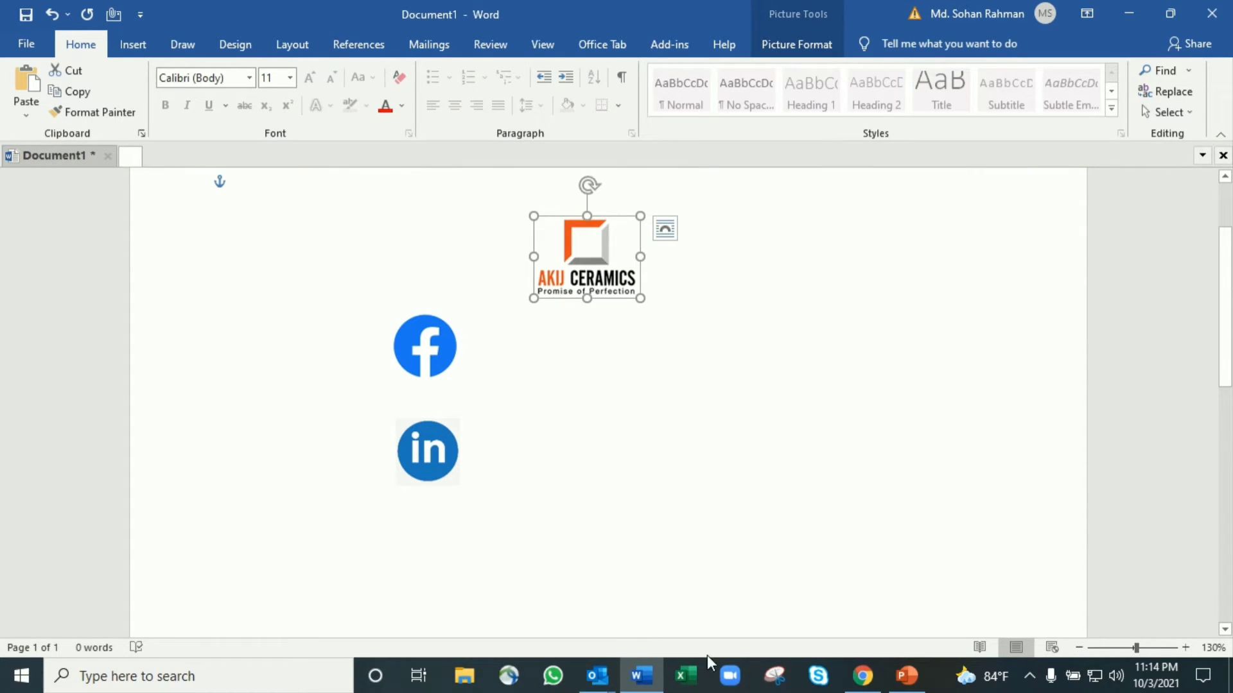
{"action": "mouse_move", "coordinate": [600, 675]}
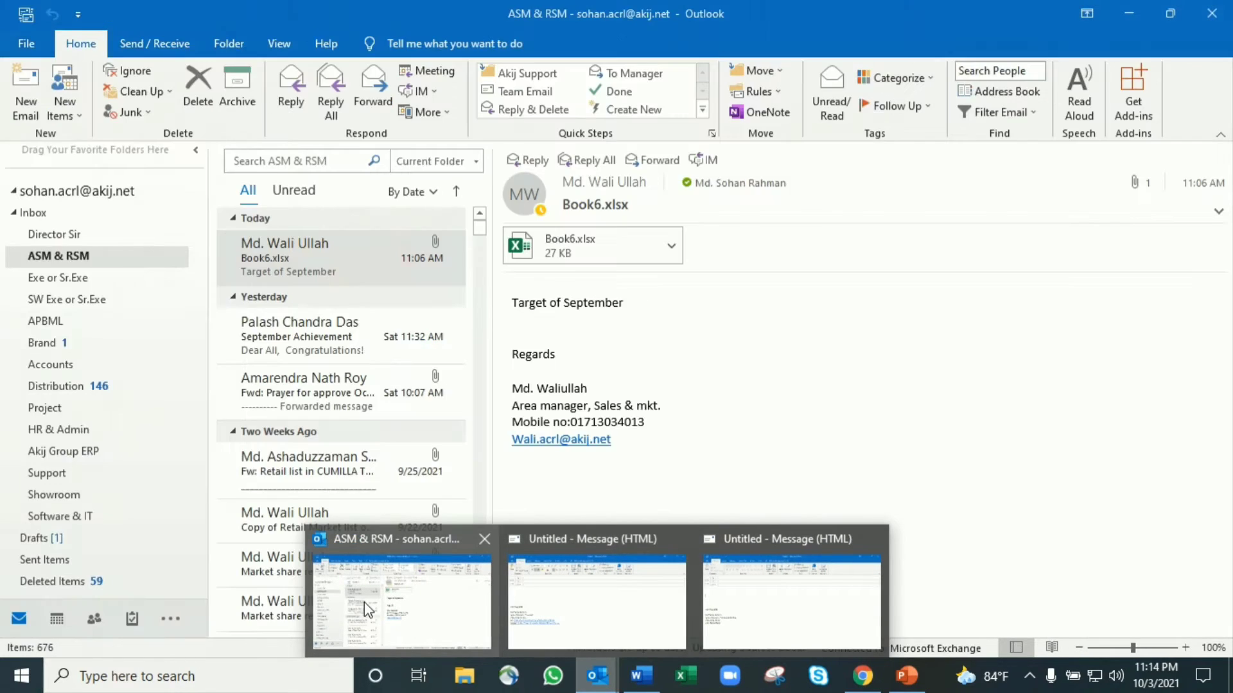
{"action": "left_click", "coordinate": [757, 600]}
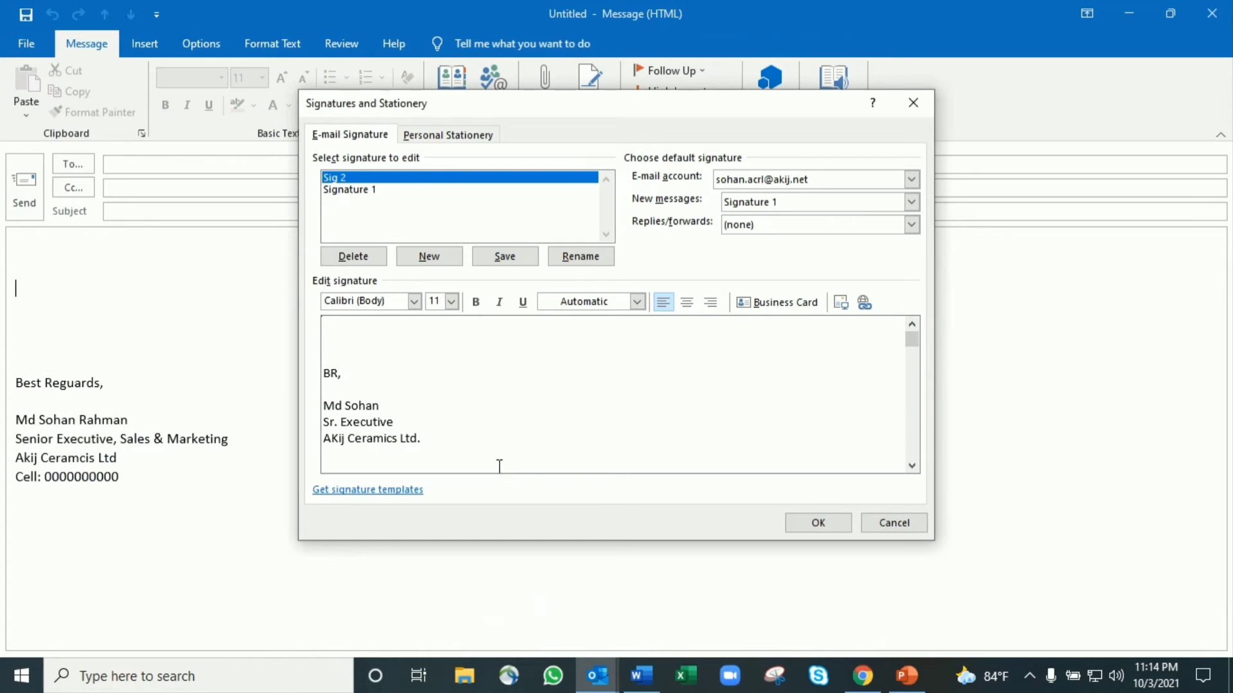
Paste the AKIJ CERAMICS logo on a new line below Sig 2's company line and save
{"action": "left_click", "coordinate": [405, 463]}
{"action": "left_click", "coordinate": [458, 441]}
{"action": "key", "text": "Return"}
{"action": "key", "text": "ctrl+v"}
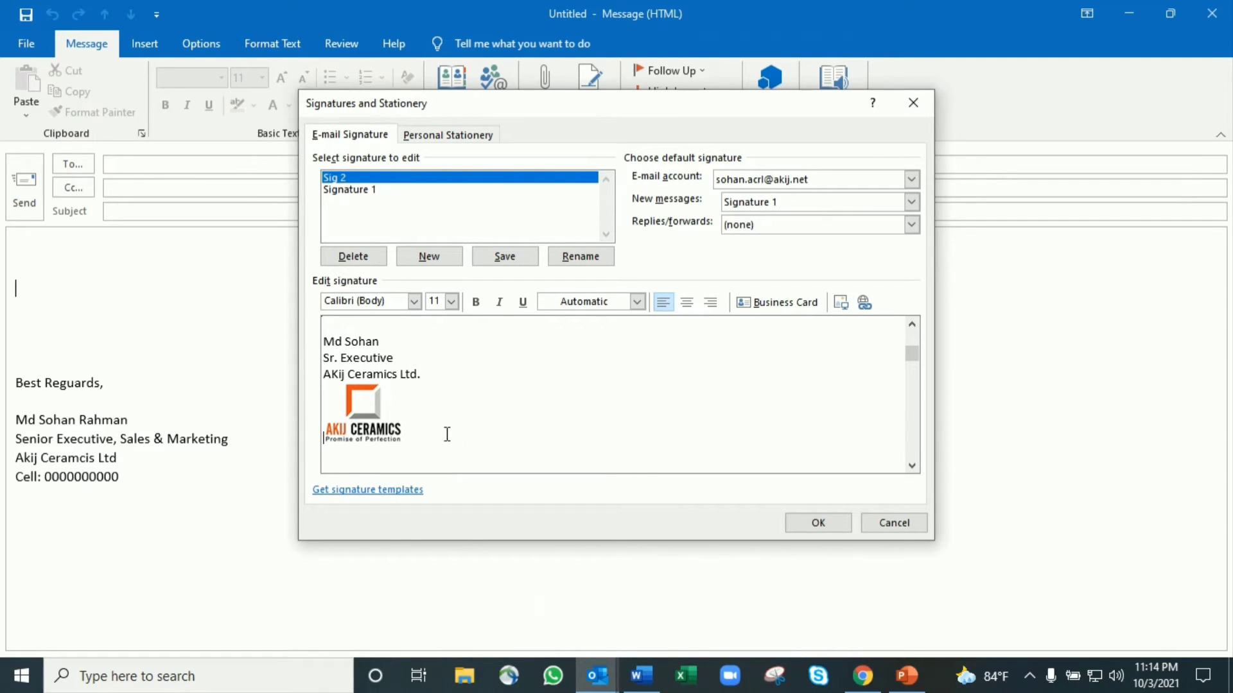
{"action": "left_click", "coordinate": [364, 409]}
{"action": "left_click", "coordinate": [811, 522]}
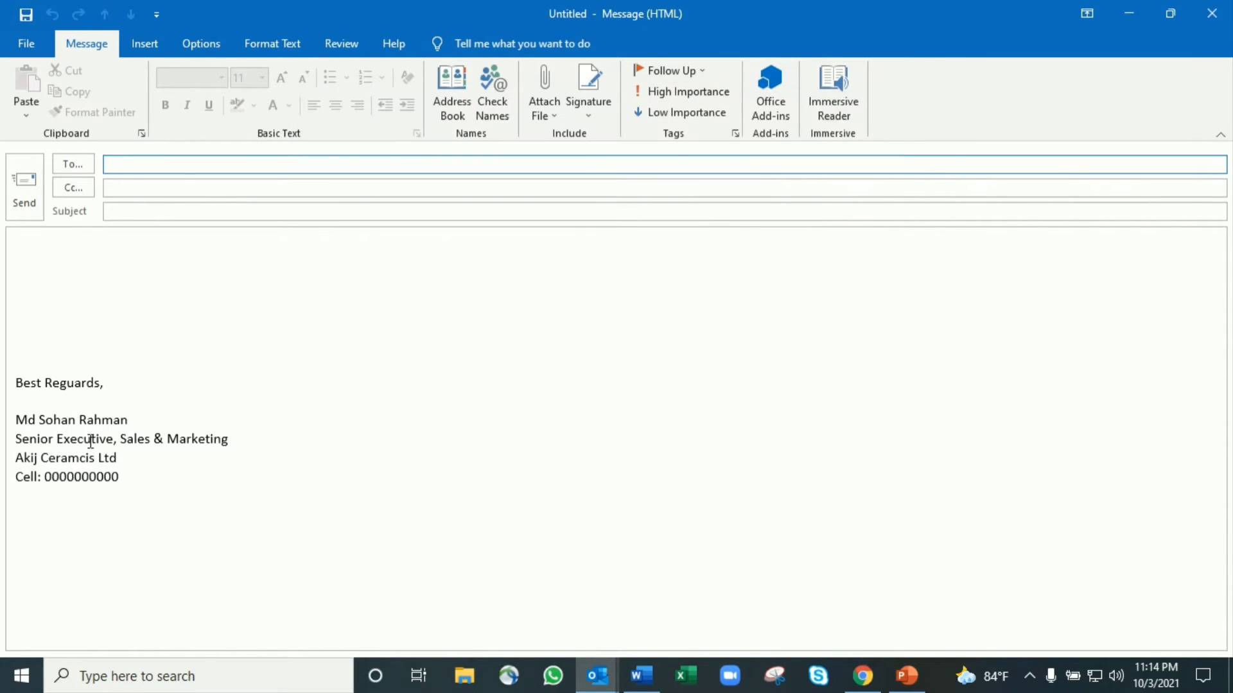
Replace the message's old Best Reguards sign-off with Sig 2 and reopen signature settings
{"action": "left_click_drag", "start_coordinate": [137, 465], "coordinate": [5, 369]}
{"action": "key", "text": "ctrl+c"}
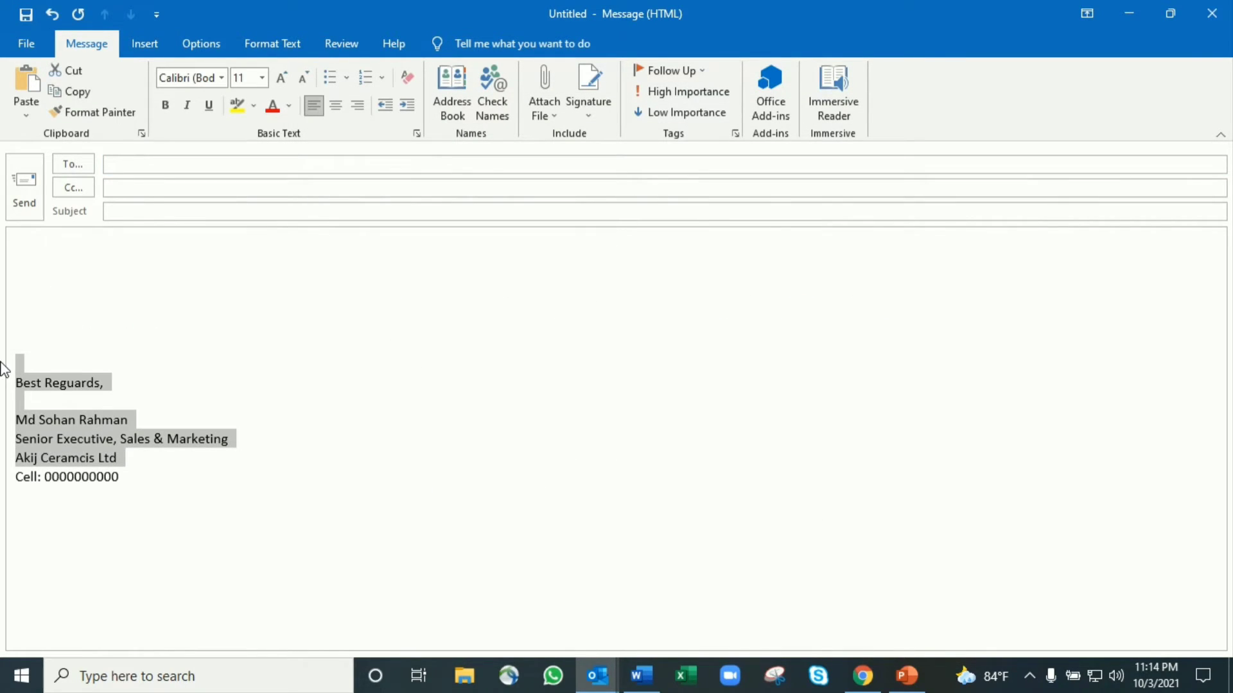
{"action": "left_click", "coordinate": [596, 120]}
{"action": "left_click", "coordinate": [607, 134]}
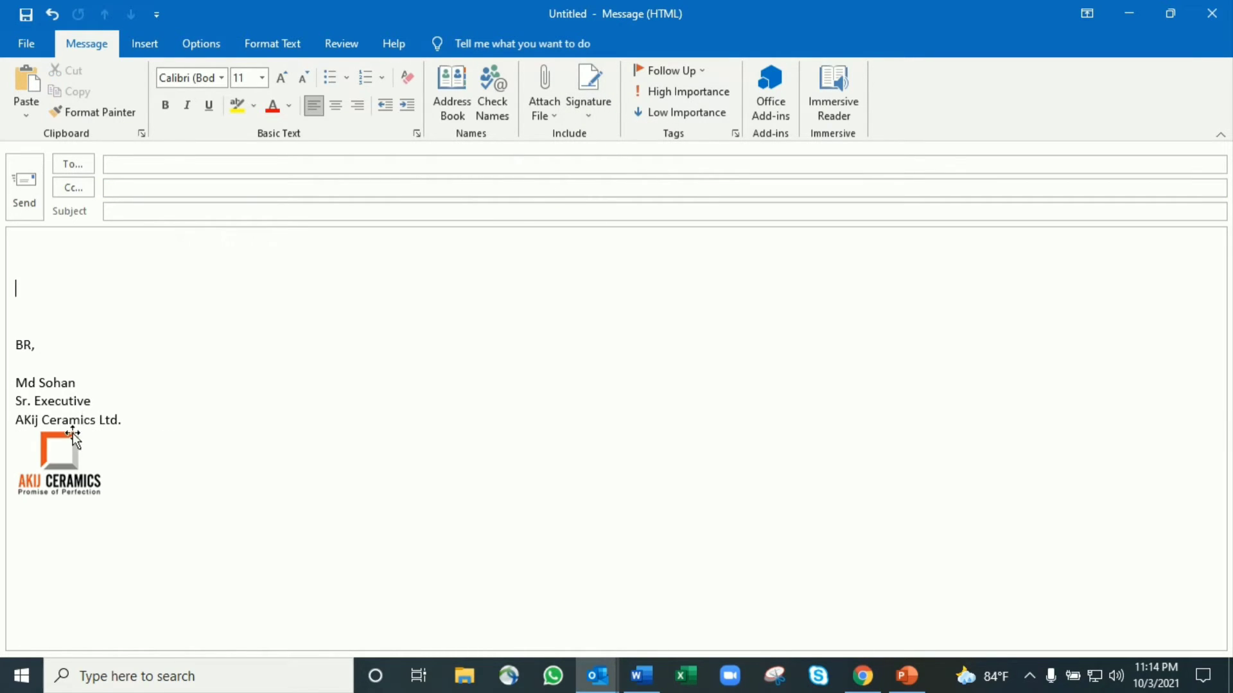
{"action": "left_click", "coordinate": [589, 111]}
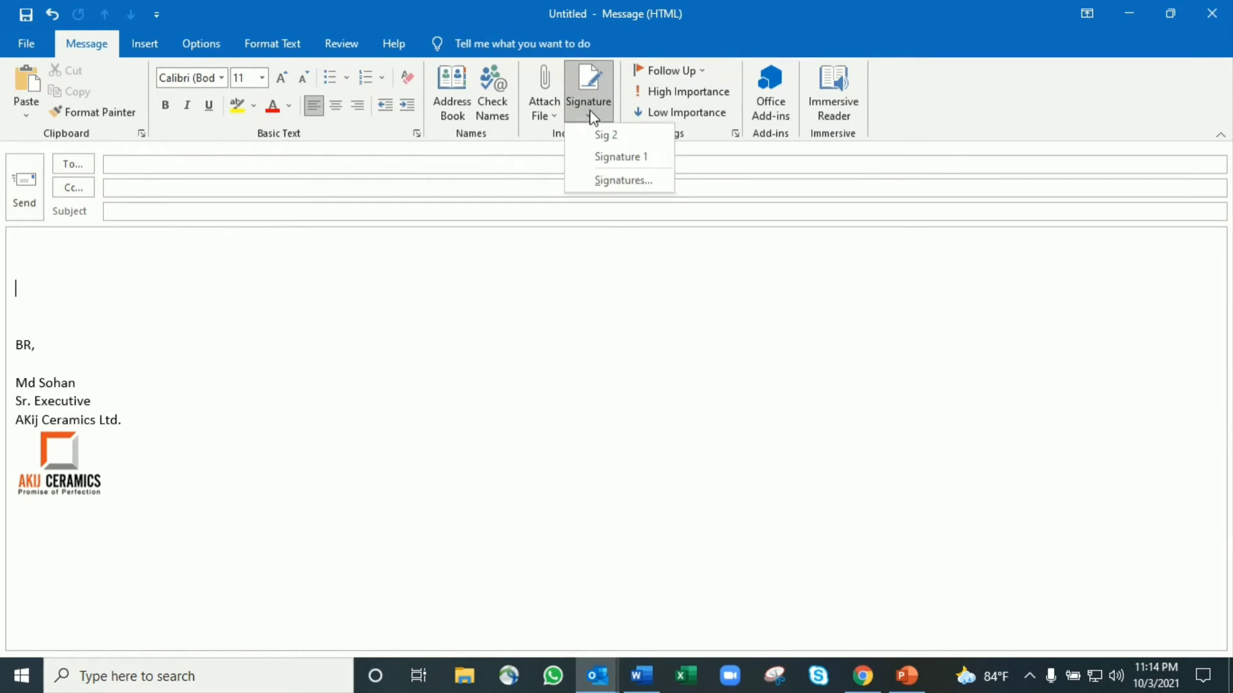
{"action": "left_click", "coordinate": [644, 186]}
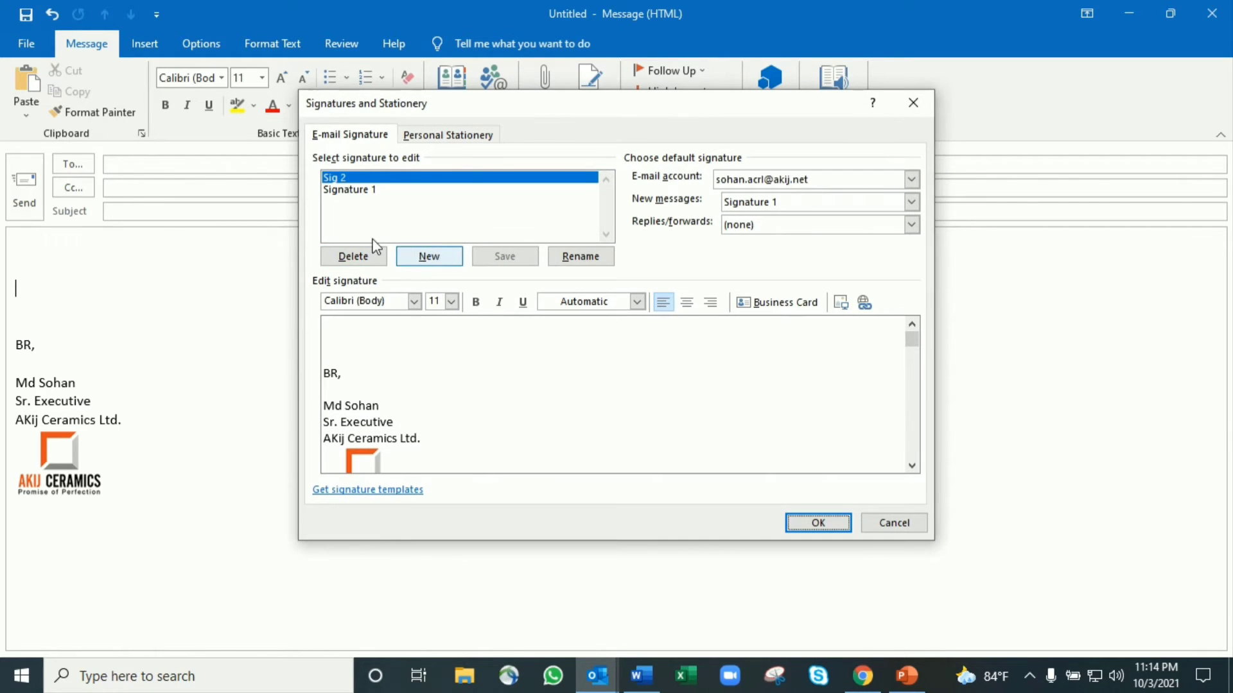
Create signature 'Sig 3' and paste the copied Best Reguards sign-off block into it
{"action": "left_click", "coordinate": [429, 256]}
{"action": "type", "text": "Si"}
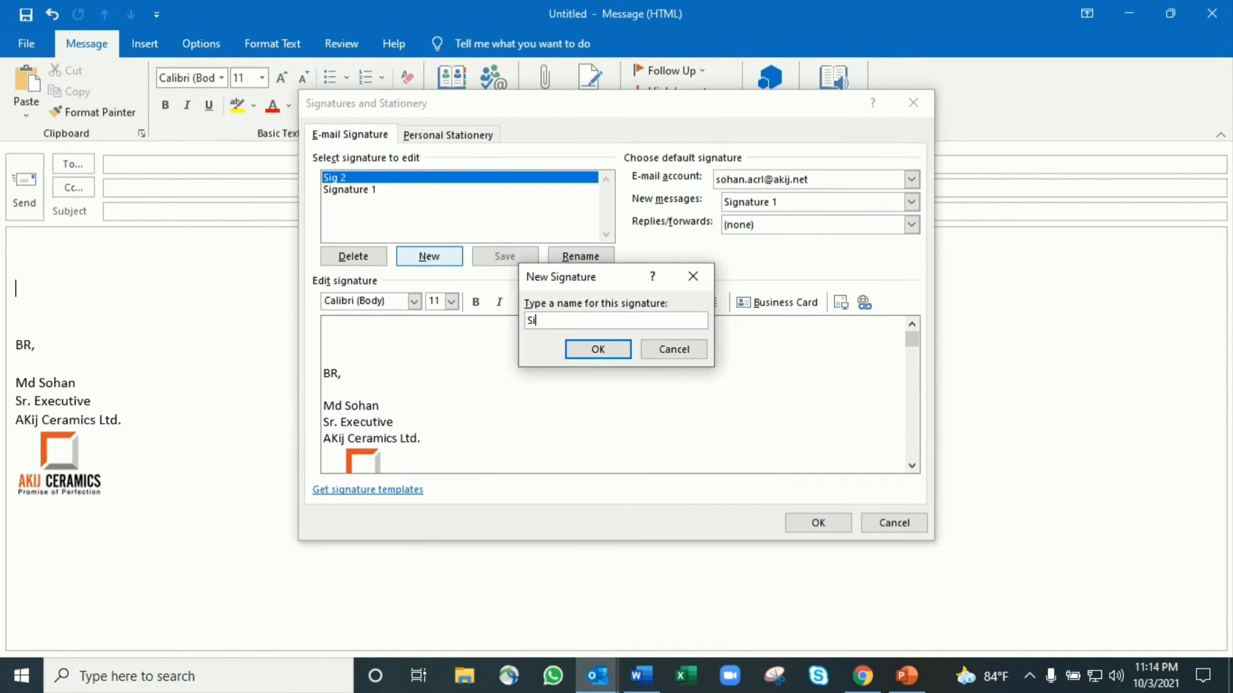
{"action": "type", "text": "g 3"}
{"action": "left_click", "coordinate": [598, 350]}
{"action": "left_click", "coordinate": [358, 387]}
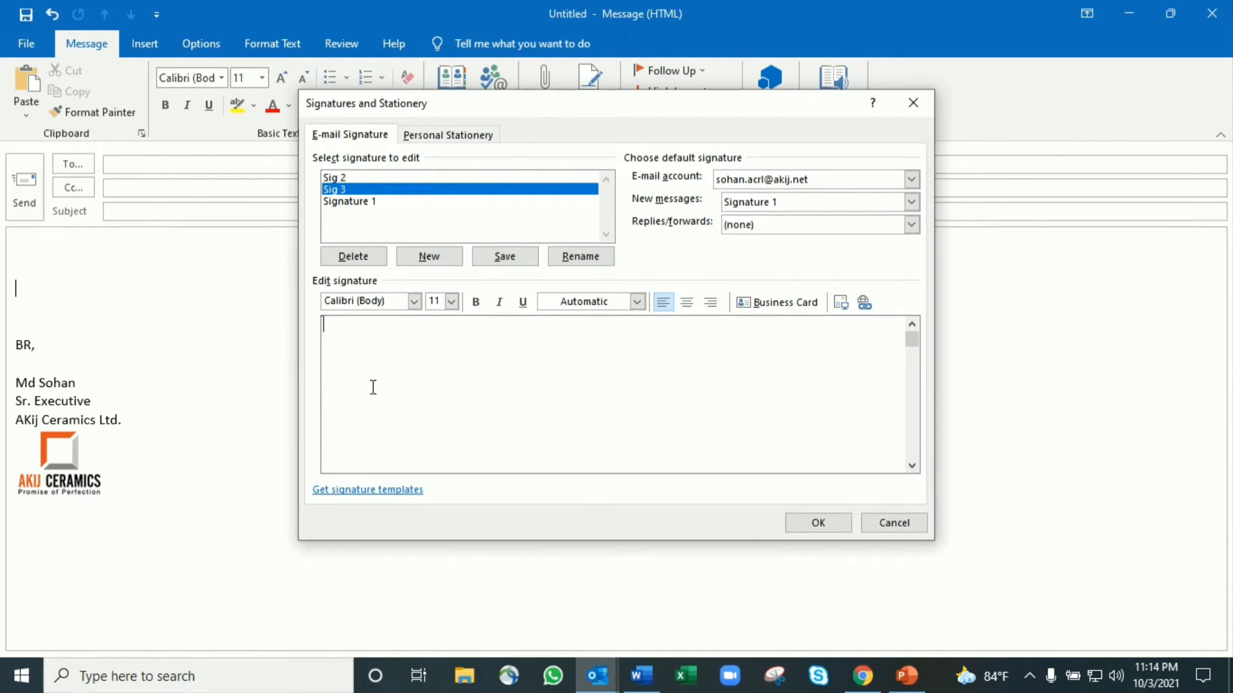
{"action": "key", "text": "Return"}
{"action": "key", "text": "Return"}
{"action": "key", "text": "ctrl+v"}
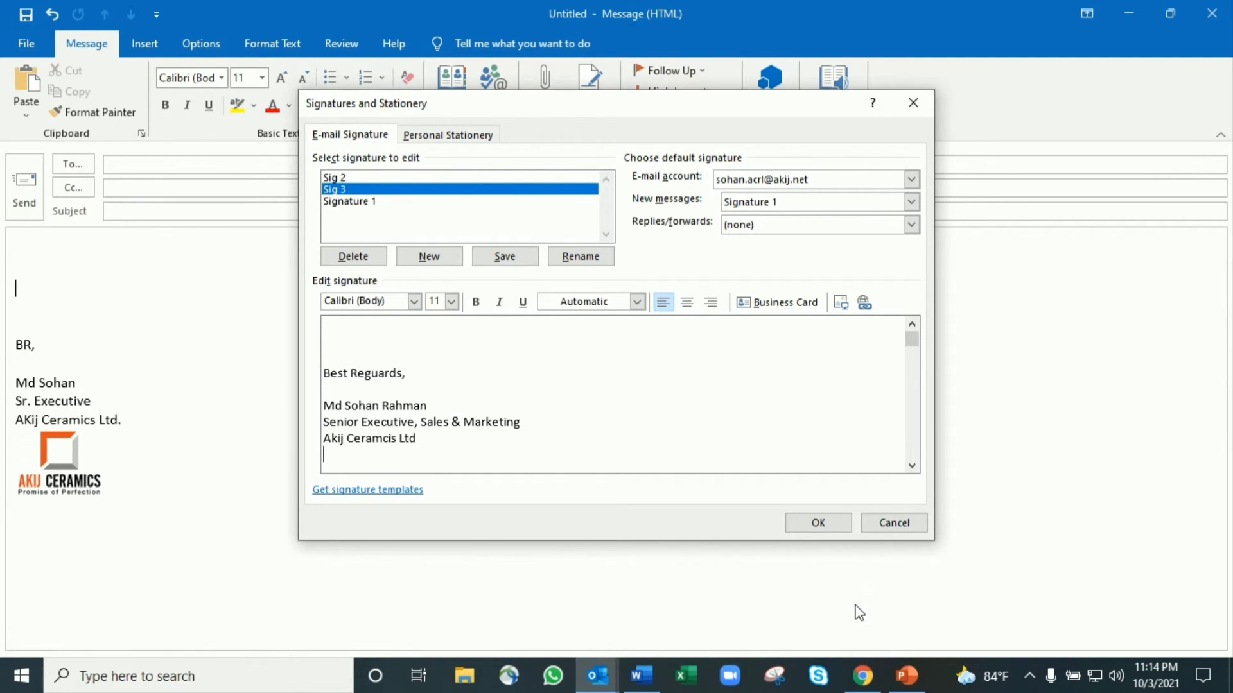
{"action": "left_click", "coordinate": [863, 677]}
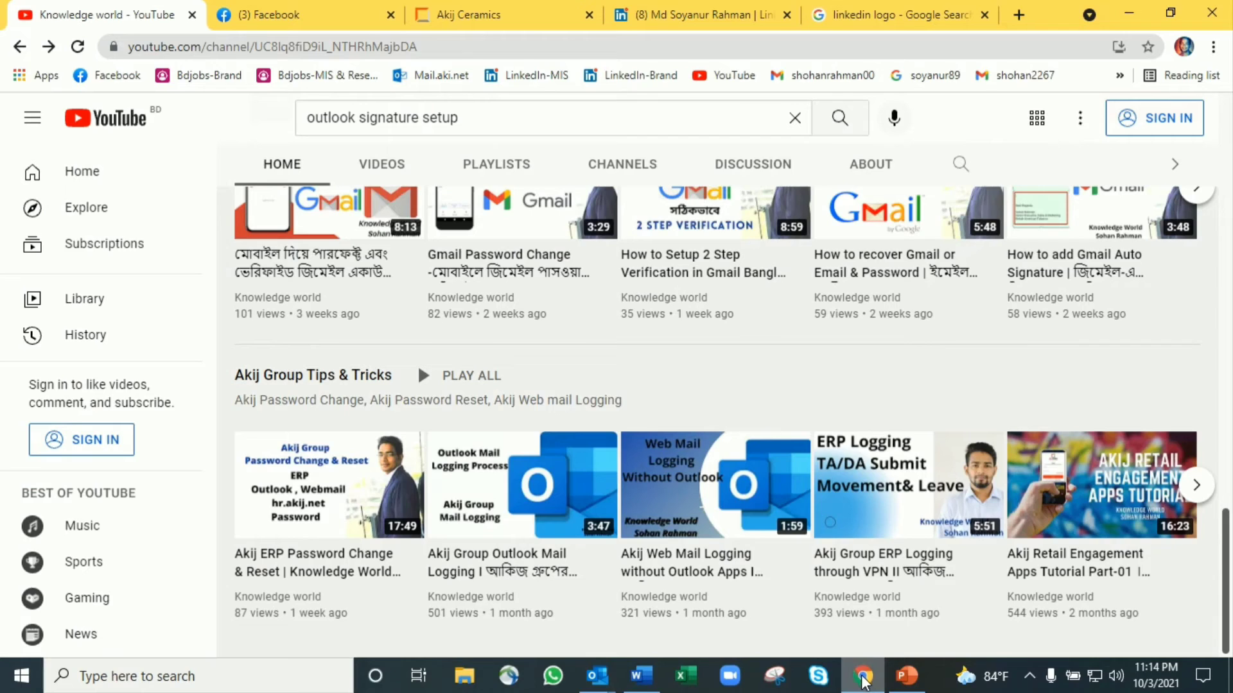
Copy the Akij Ceramics website URL from Chrome's address bar and go back to Outlook
{"action": "left_click", "coordinate": [890, 14]}
{"action": "left_click", "coordinate": [453, 13]}
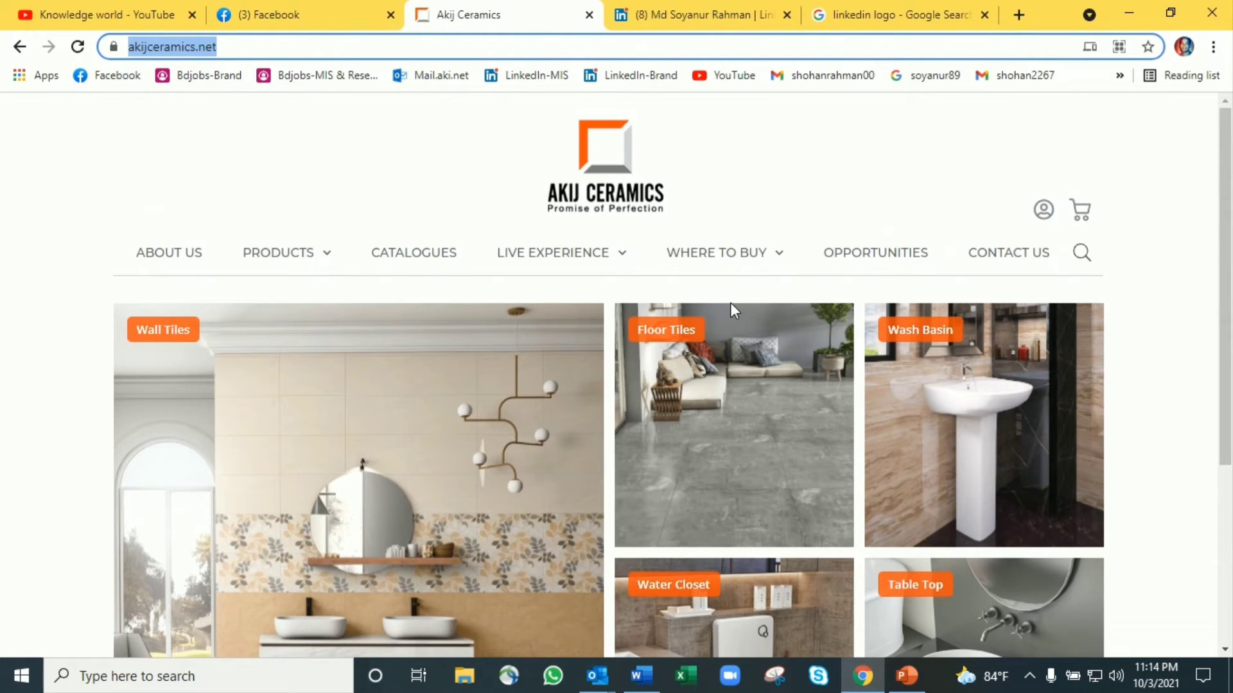
{"action": "left_click", "coordinate": [287, 47]}
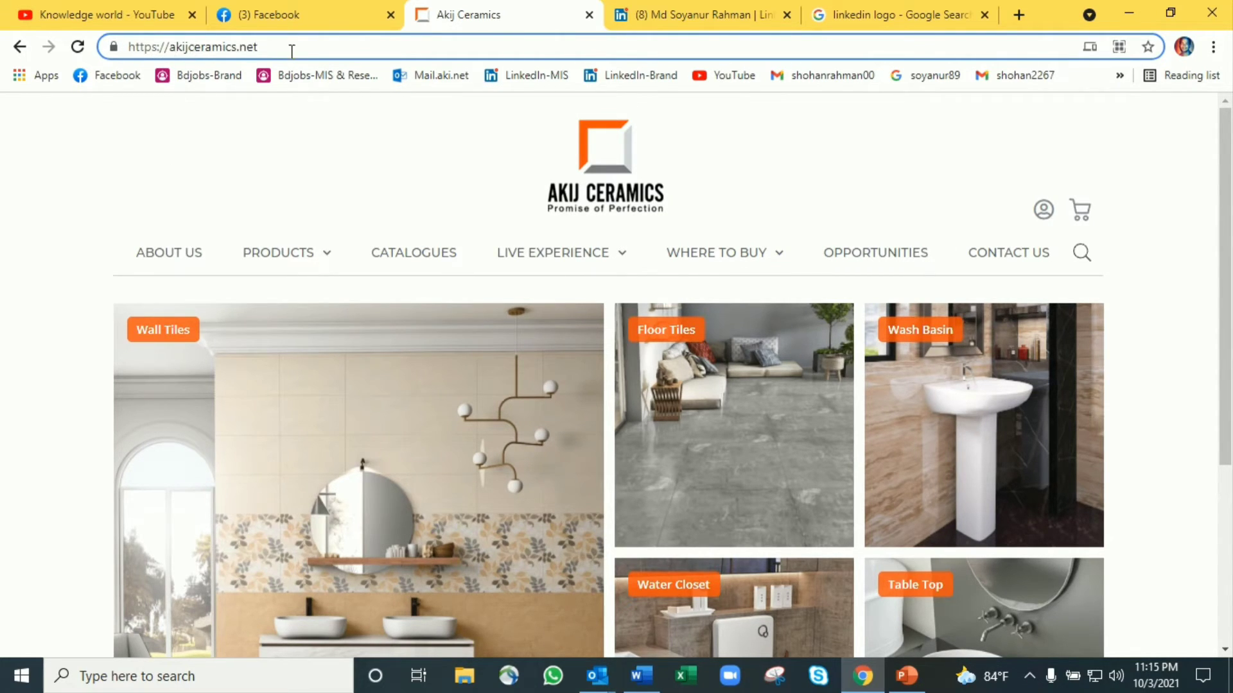
{"action": "left_click_drag", "start_coordinate": [259, 47], "coordinate": [100, 38]}
{"action": "key", "text": "ctrl+c"}
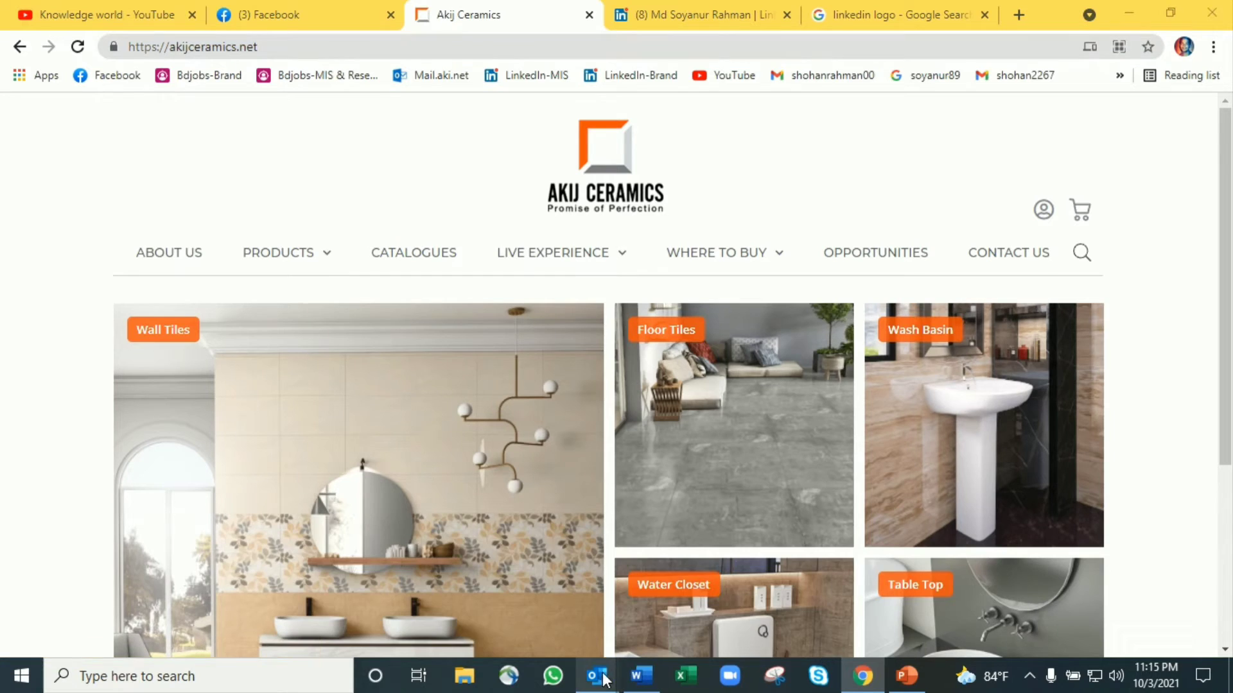
{"action": "mouse_move", "coordinate": [597, 675]}
{"action": "left_click", "coordinate": [773, 606]}
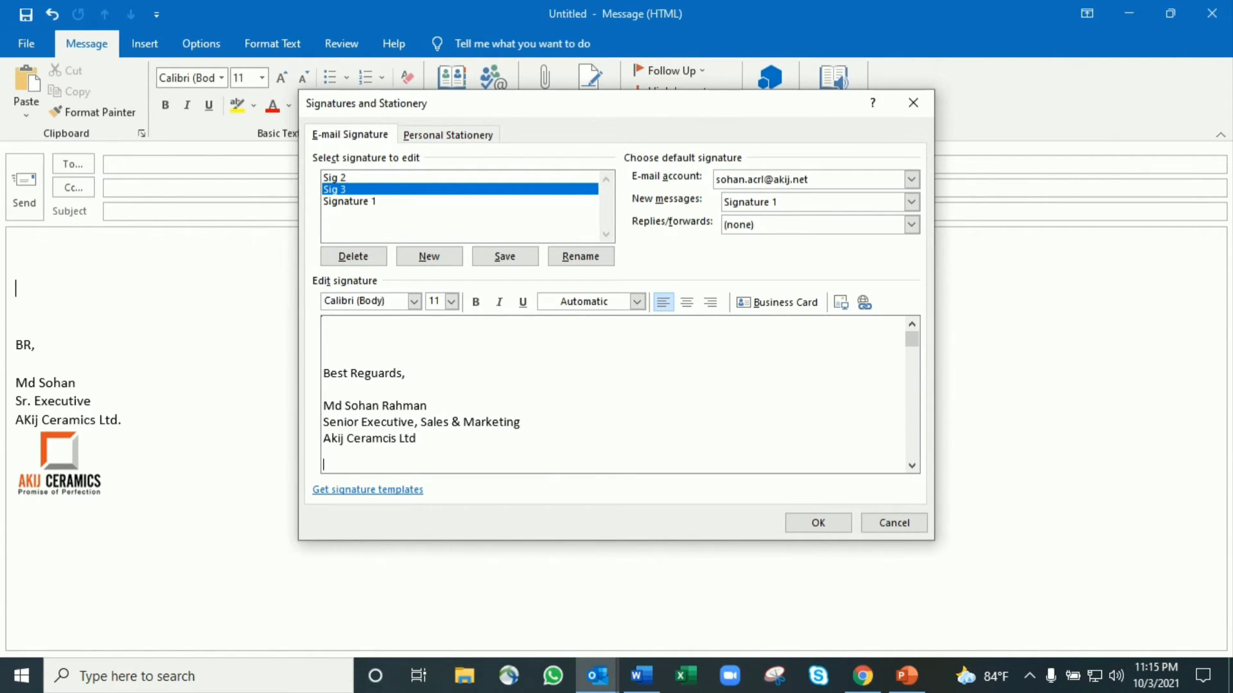
Add an underlined, linked website address under the company name in Sig 3, then delete it
{"action": "key", "text": "Return"}
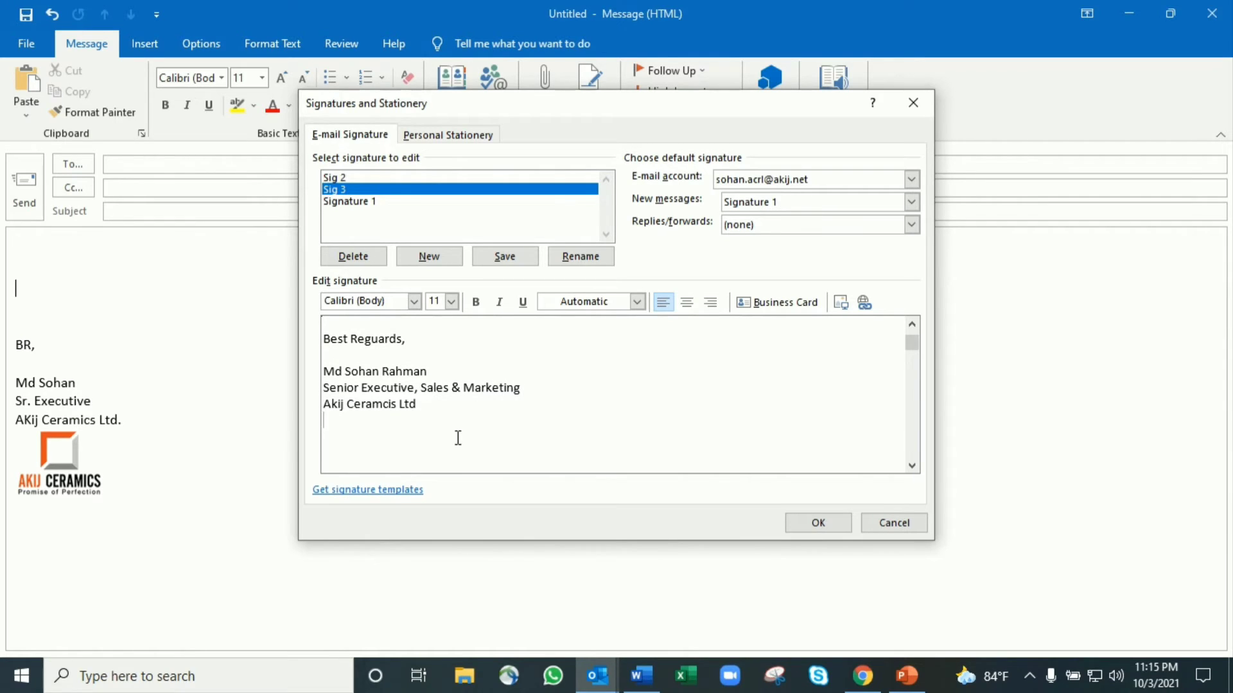
{"action": "key", "text": "ctrl+v"}
{"action": "left_click_drag", "start_coordinate": [465, 423], "coordinate": [326, 424]}
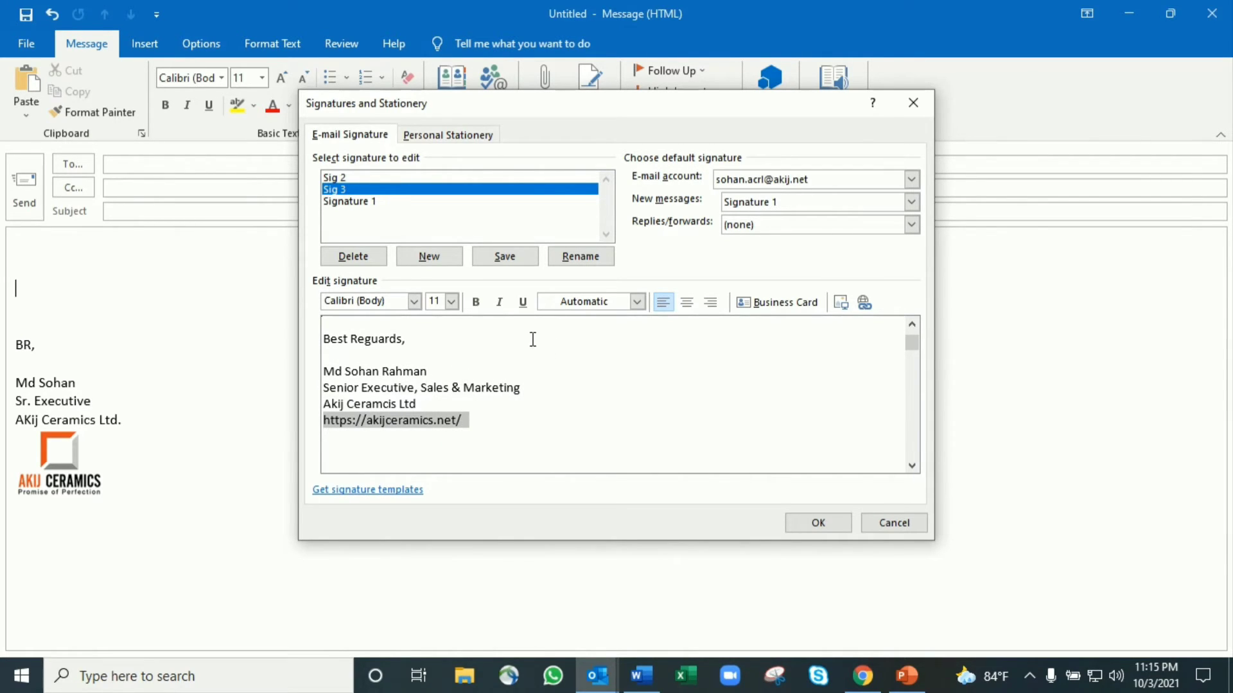
{"action": "left_click", "coordinate": [522, 302]}
{"action": "left_click", "coordinate": [499, 429]}
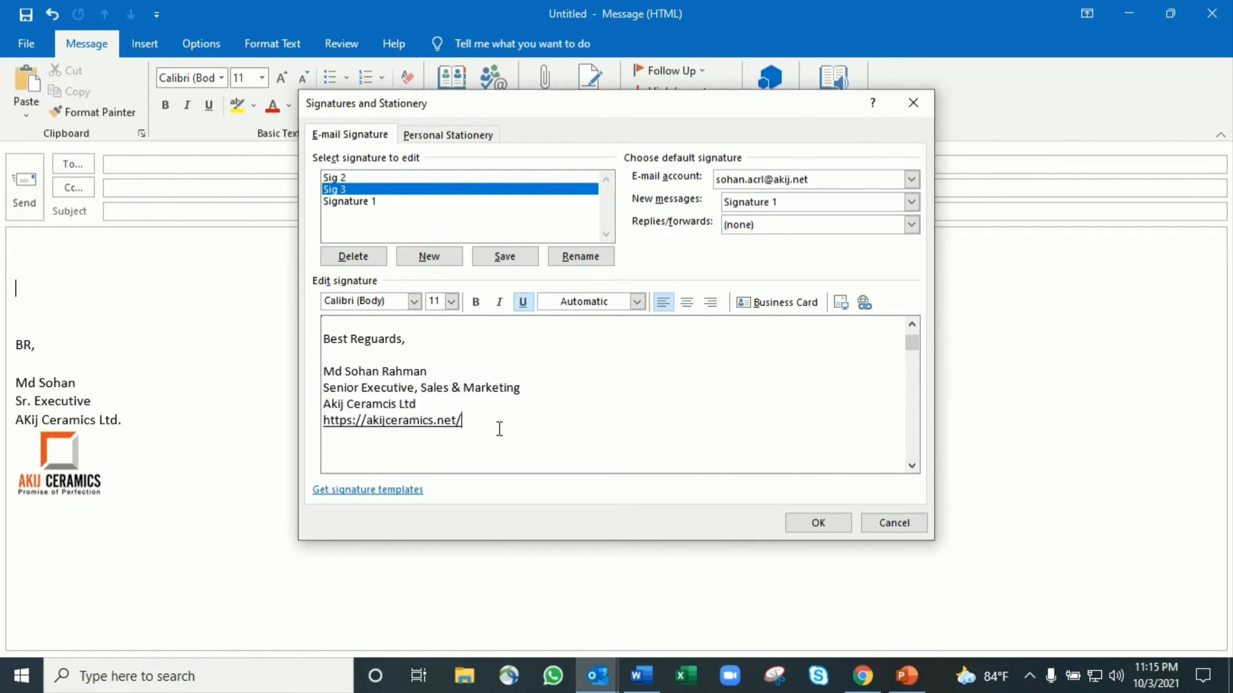
{"action": "key", "text": "Return"}
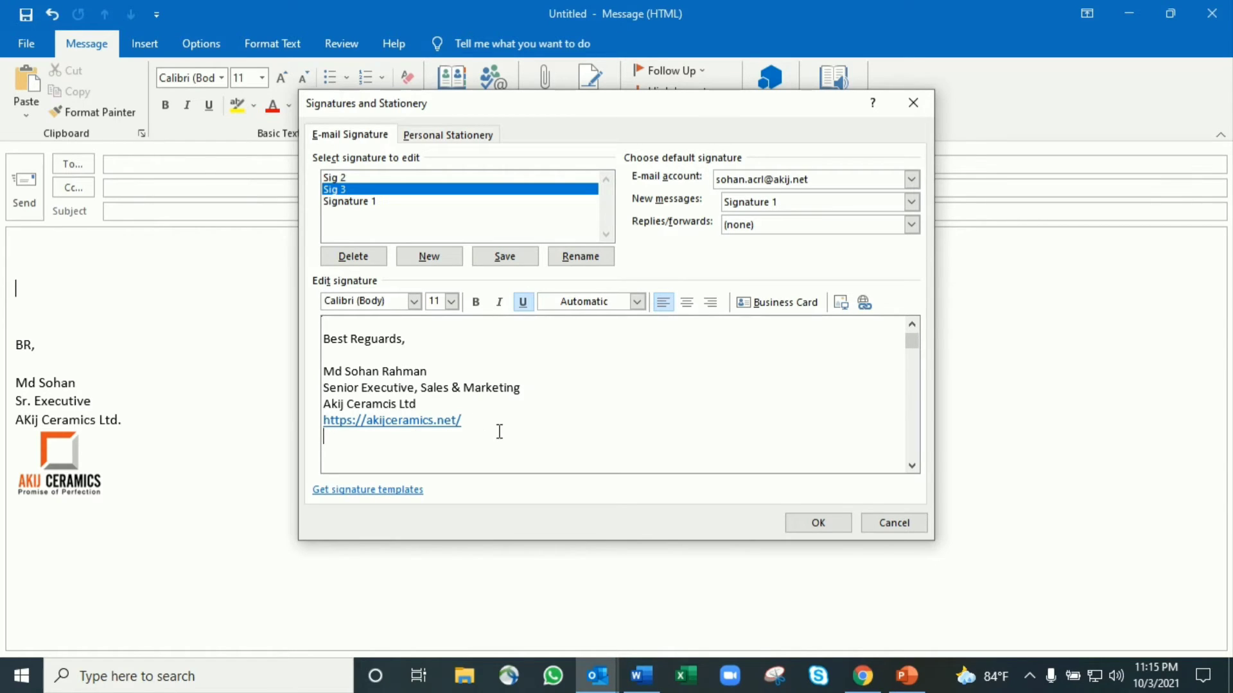
{"action": "key", "text": "Return"}
{"action": "left_click_drag", "start_coordinate": [463, 421], "coordinate": [321, 420]}
{"action": "key", "text": "super+c"}
{"action": "key", "text": "BackSpace"}
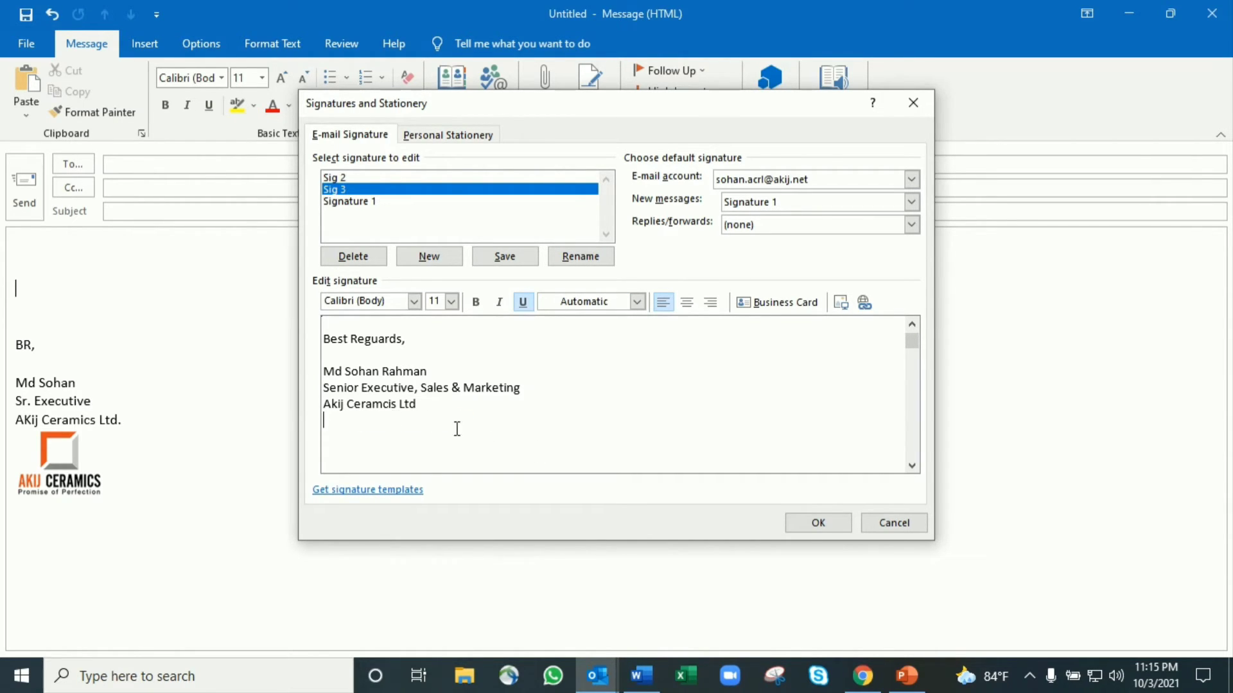
Shrink the AKIJ Ceramics logo in the Word document to a small size, then return to Outlook
{"action": "left_click", "coordinate": [641, 676]}
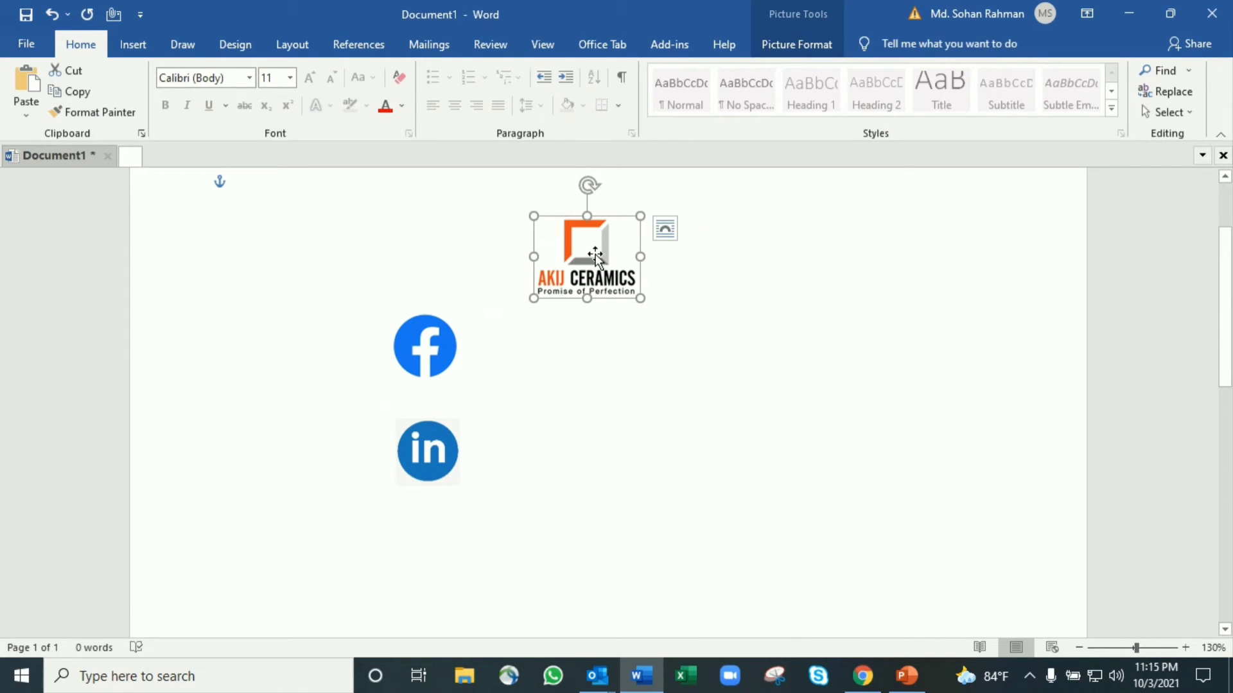
{"action": "left_click_drag", "start_coordinate": [640, 298], "coordinate": [589, 258]}
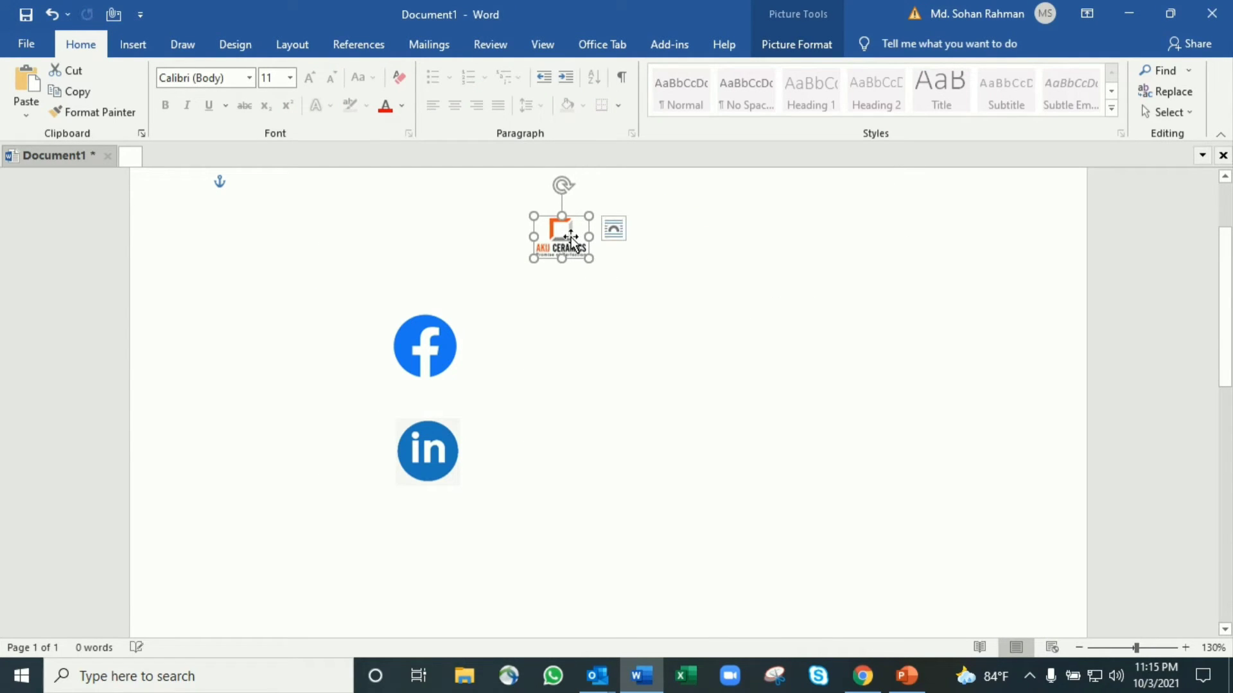
{"action": "mouse_move", "coordinate": [607, 657]}
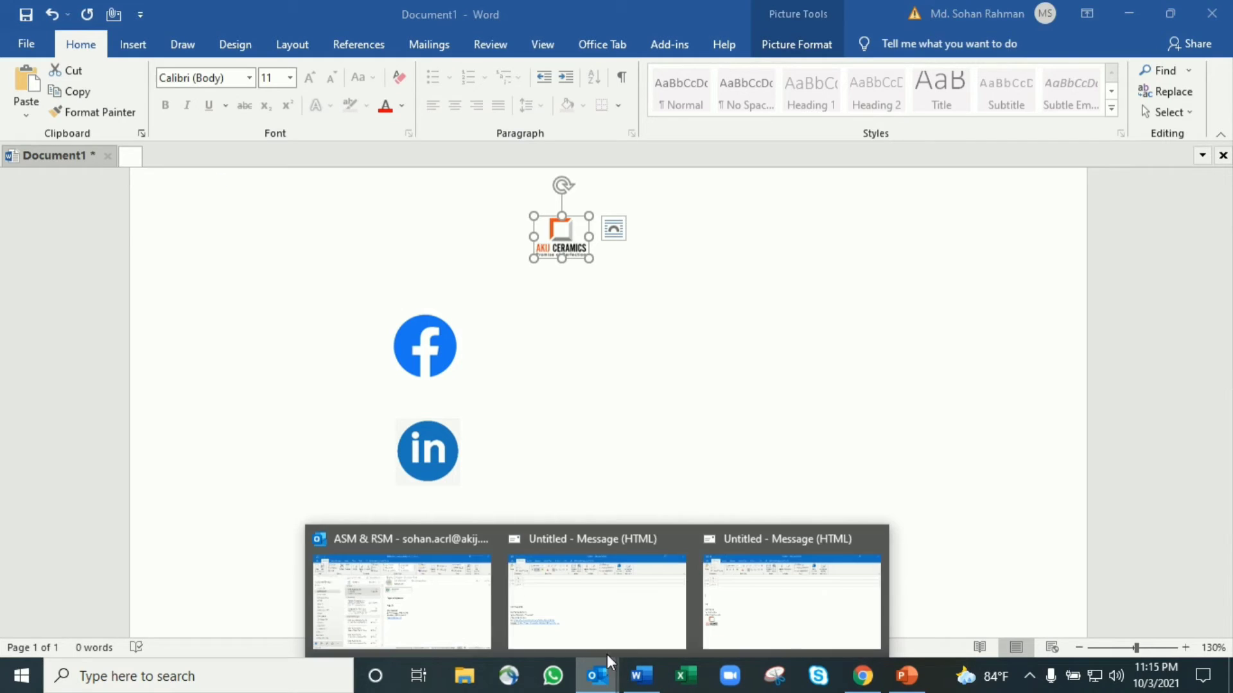
{"action": "left_click", "coordinate": [749, 599]}
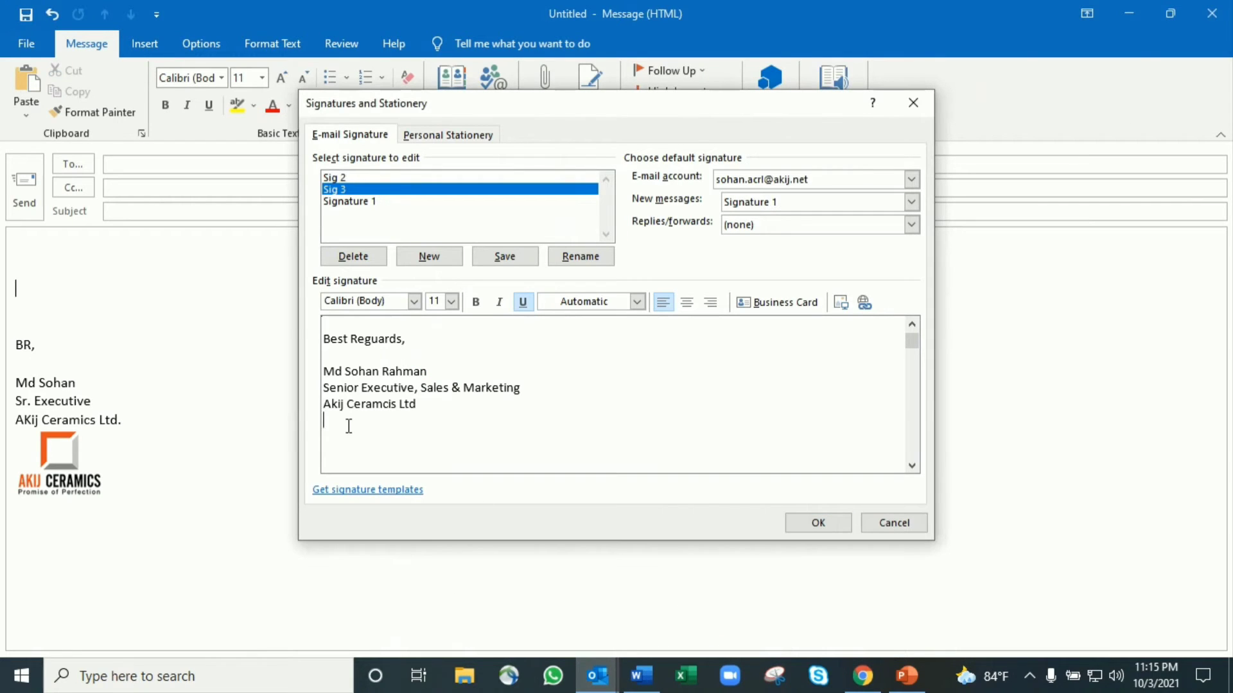
{"action": "key", "text": "ctrl+v"}
{"action": "left_click", "coordinate": [865, 304]}
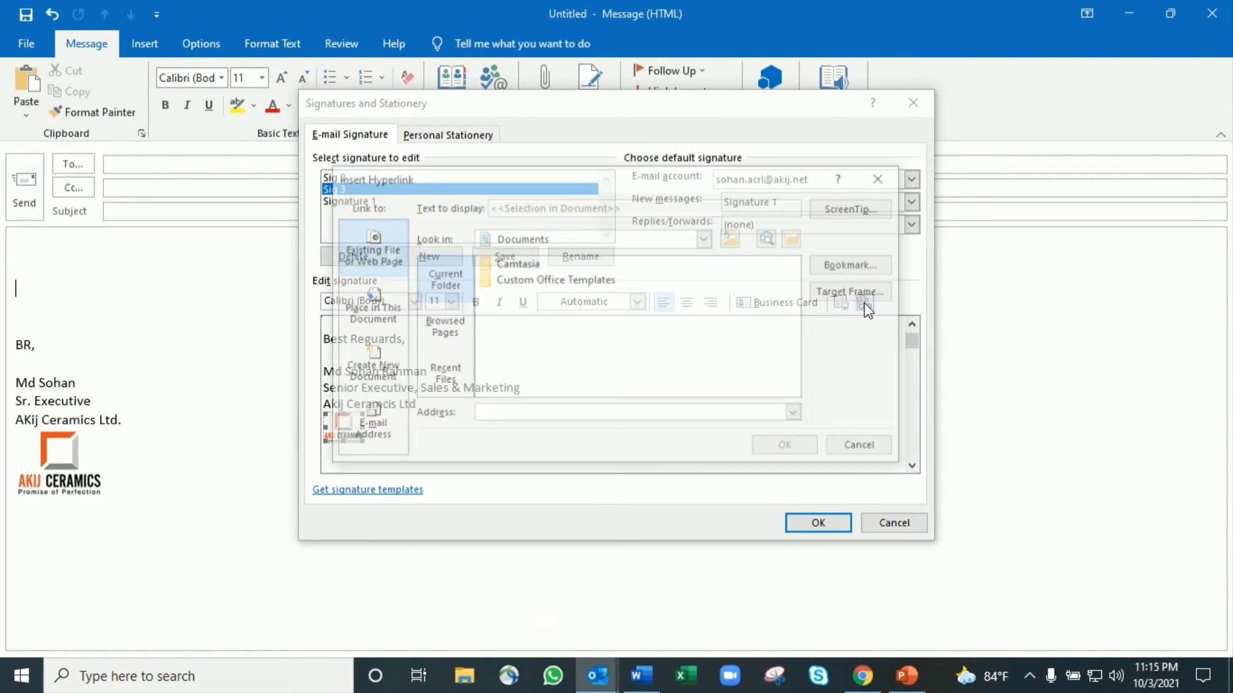
{"action": "left_click", "coordinate": [504, 417]}
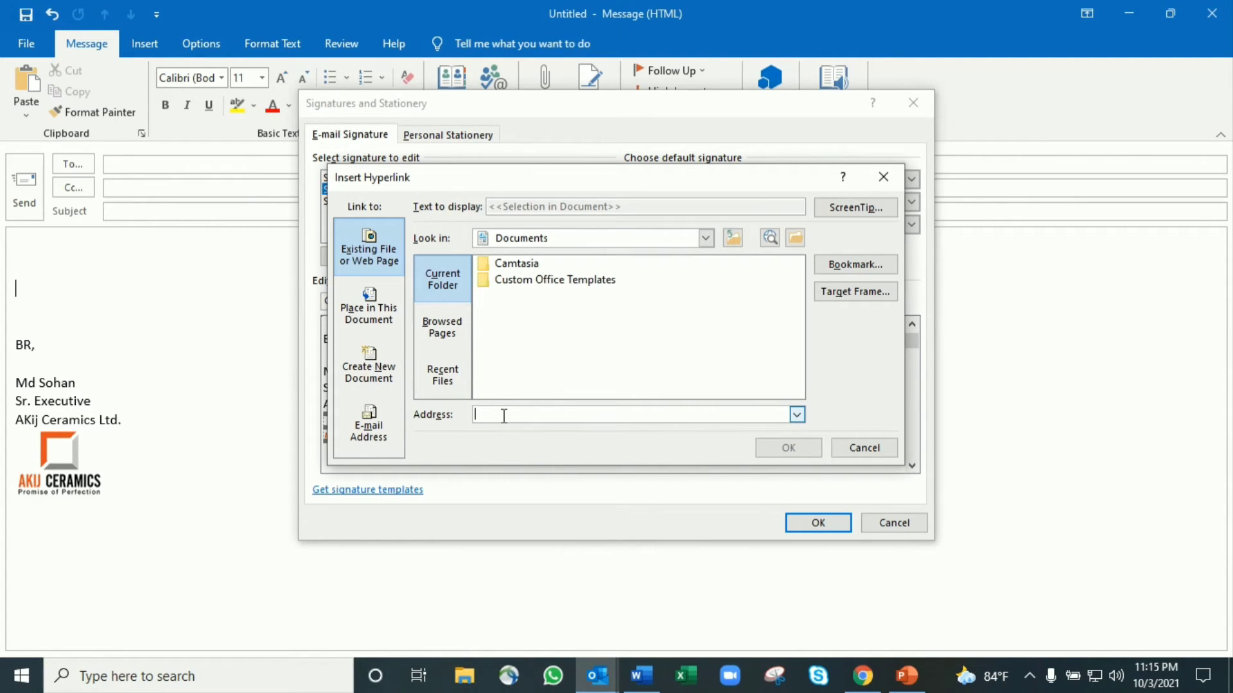
{"action": "key", "text": "super+v"}
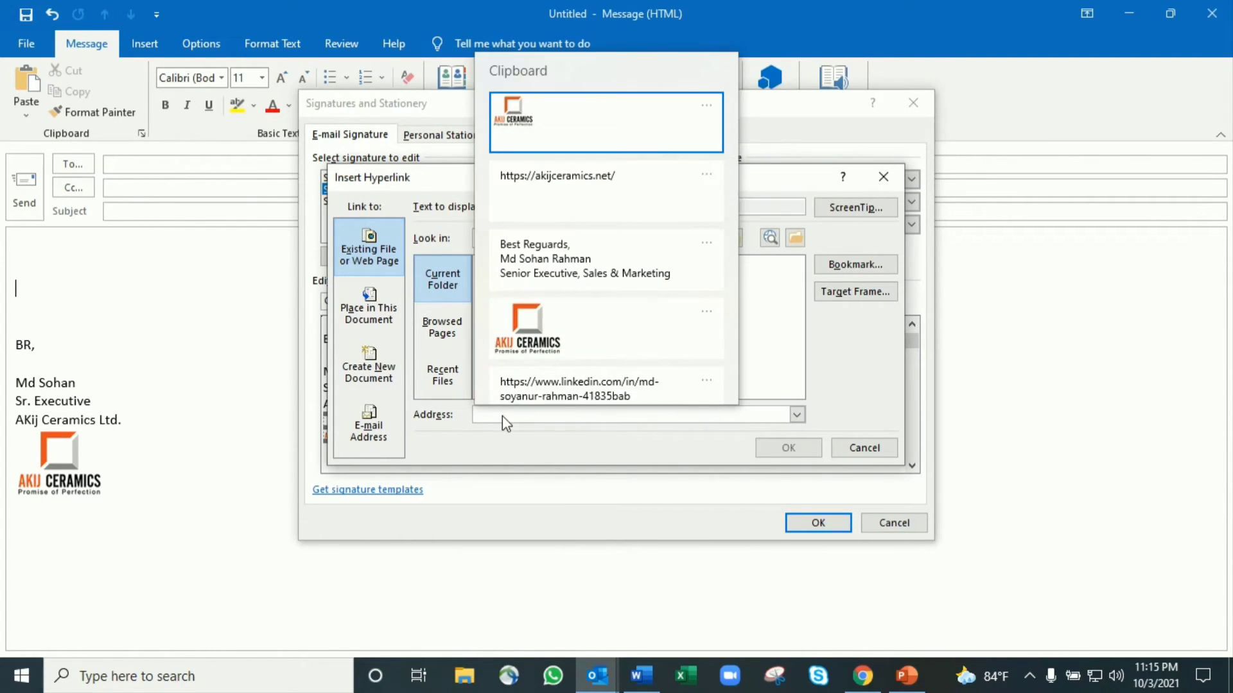
{"action": "left_click", "coordinate": [578, 179]}
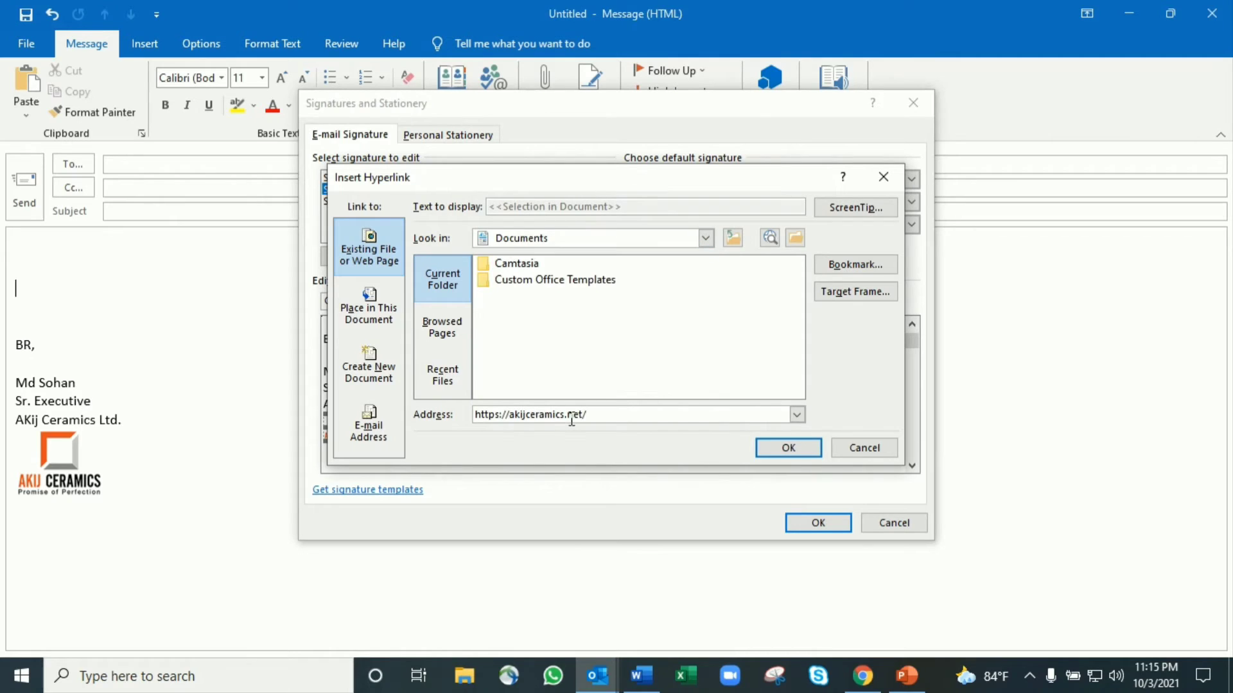
{"action": "left_click", "coordinate": [771, 445]}
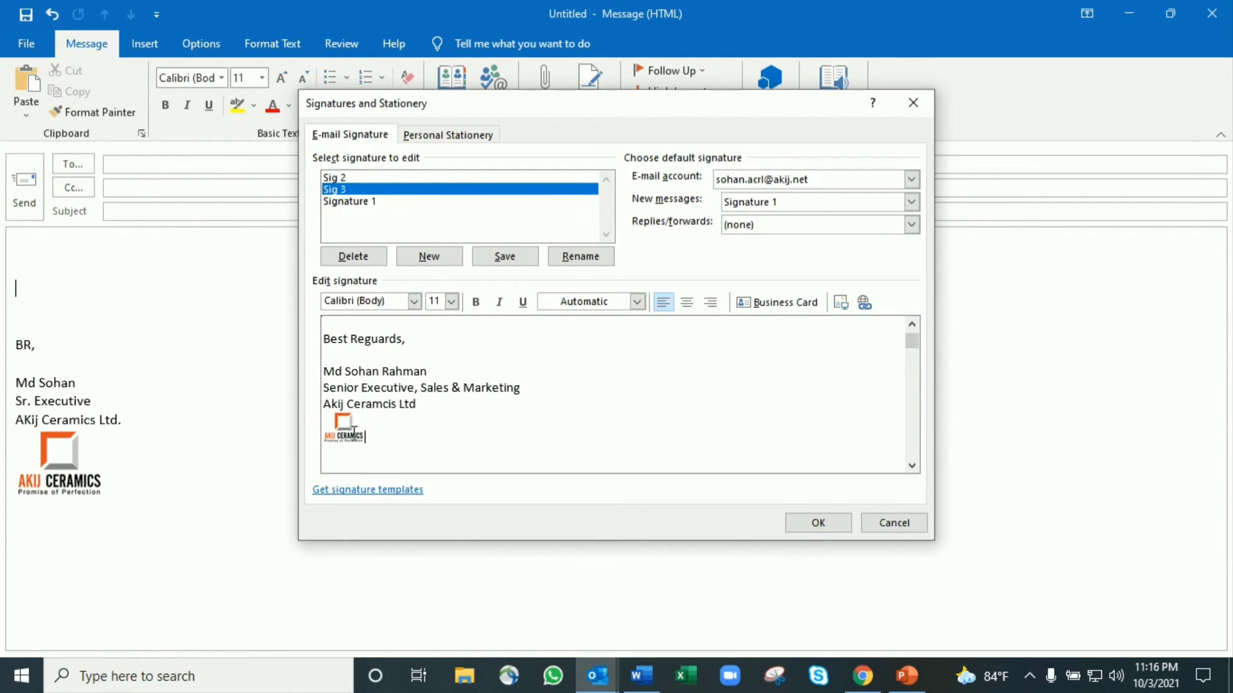
{"action": "left_click", "coordinate": [815, 522]}
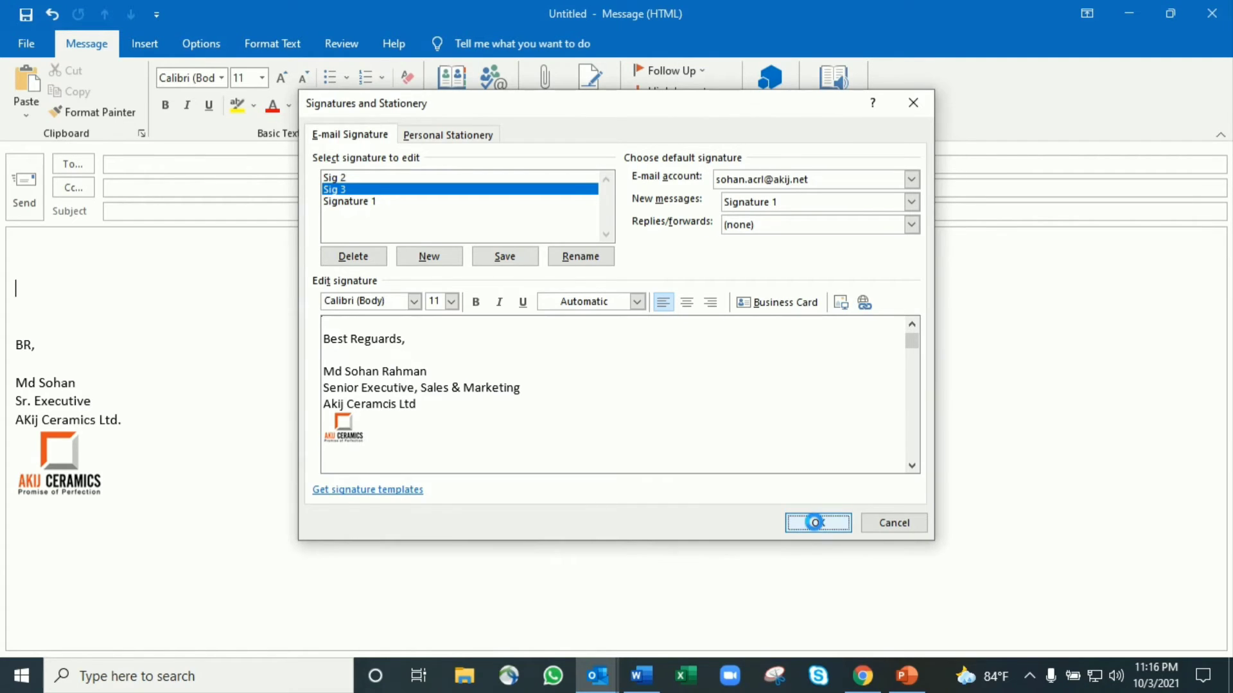
Insert Sig 3 into the draft, check the Akij Ceramics site in Edge, then return to Outlook
{"action": "left_click", "coordinate": [592, 114]}
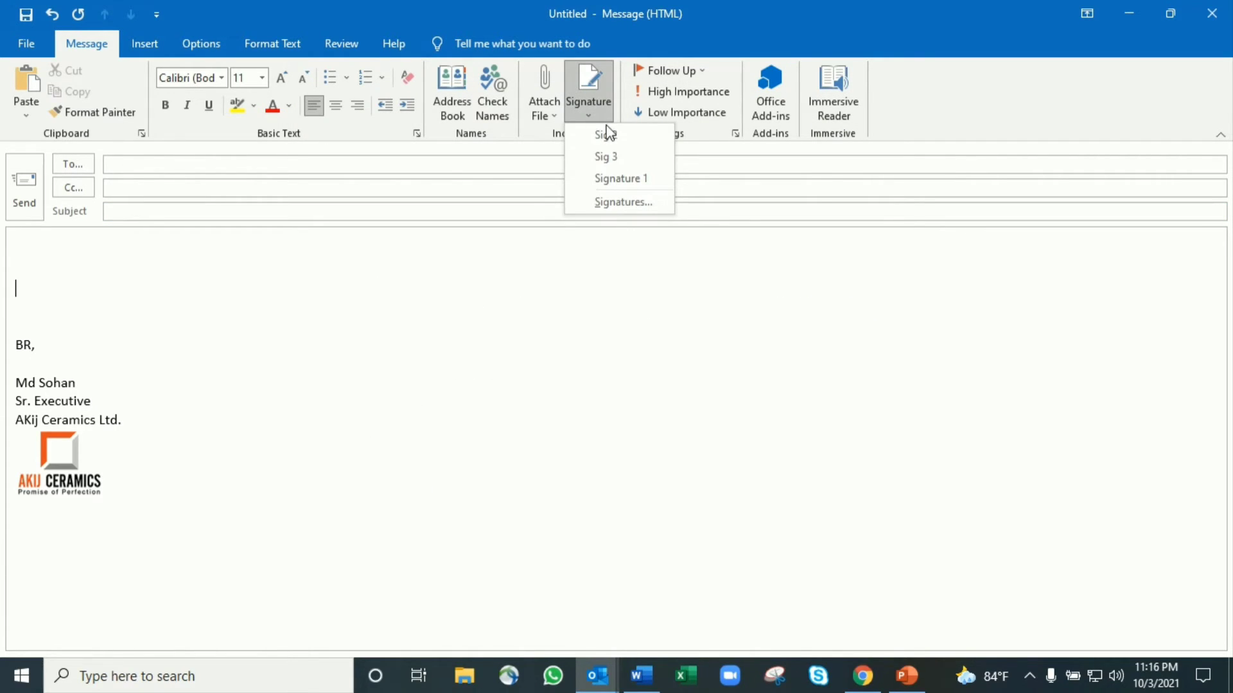
{"action": "left_click", "coordinate": [607, 157]}
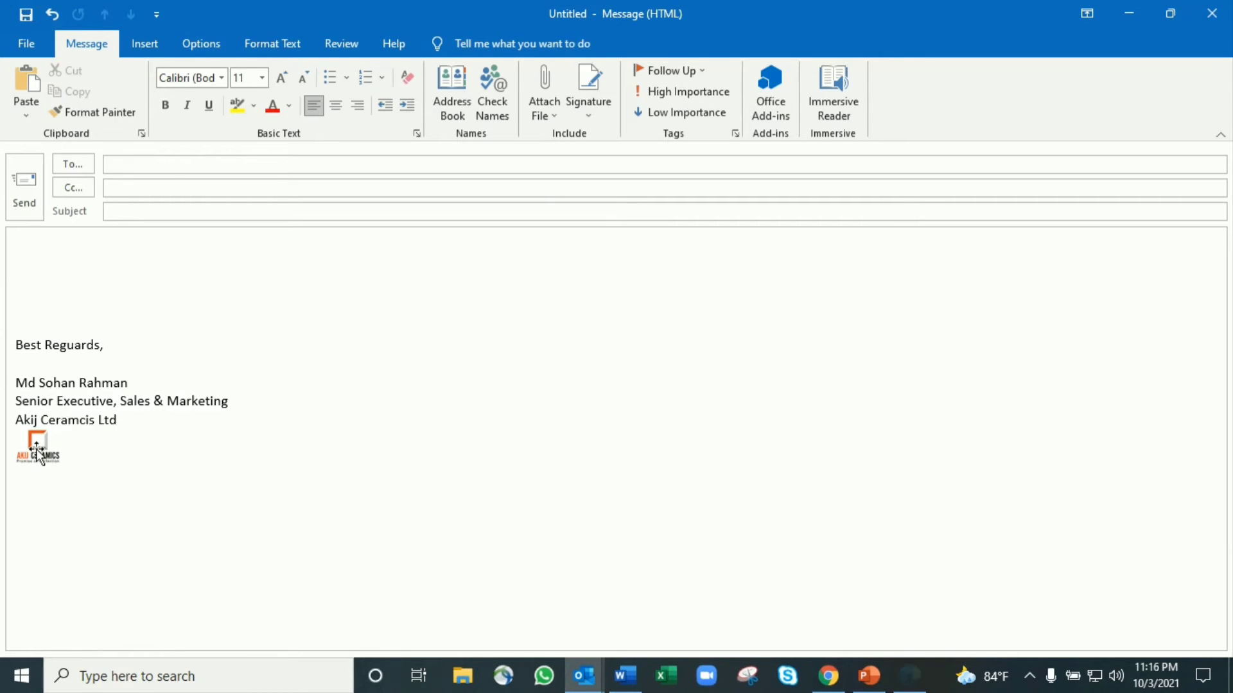
{"action": "mouse_move", "coordinate": [914, 682]}
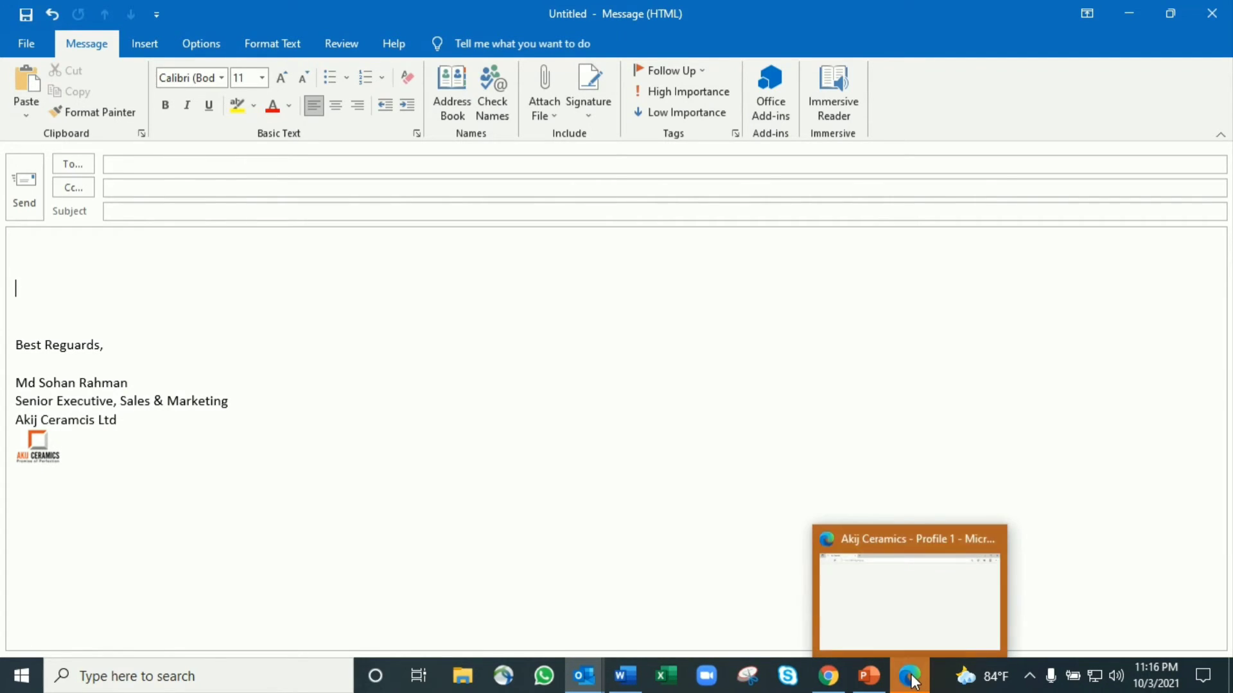
{"action": "left_click", "coordinate": [919, 581]}
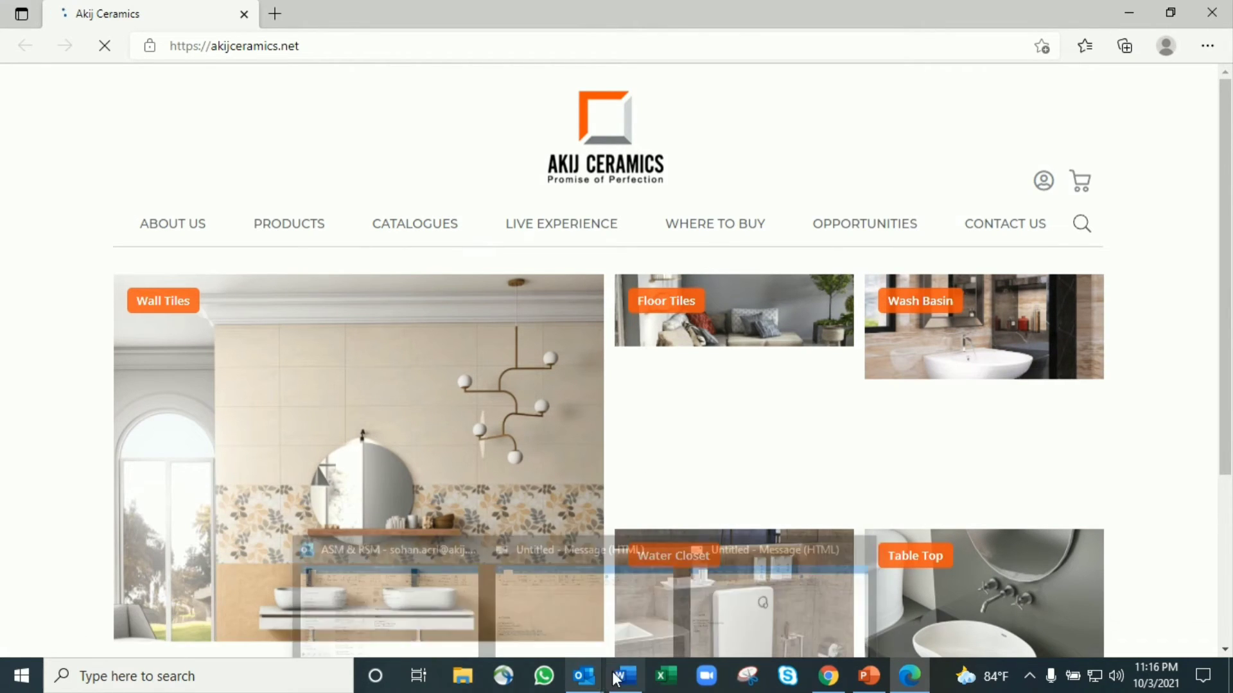
{"action": "mouse_move", "coordinate": [585, 676]}
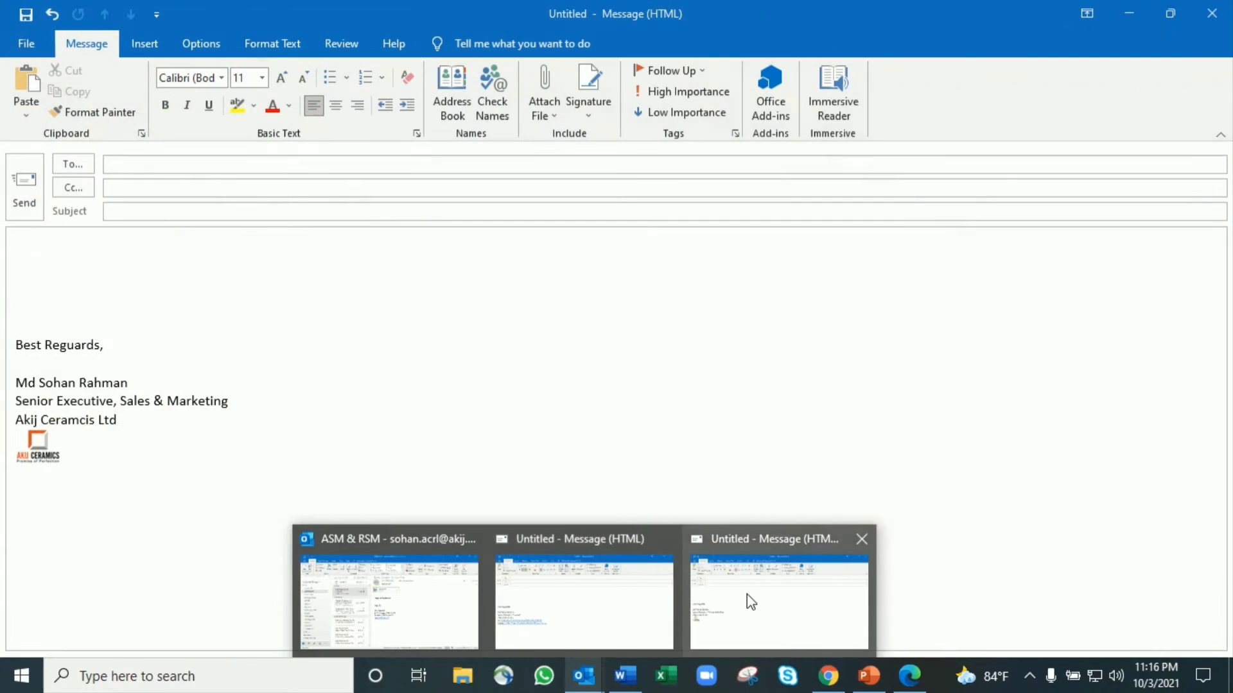
{"action": "left_click", "coordinate": [747, 597]}
{"action": "left_click", "coordinate": [589, 106]}
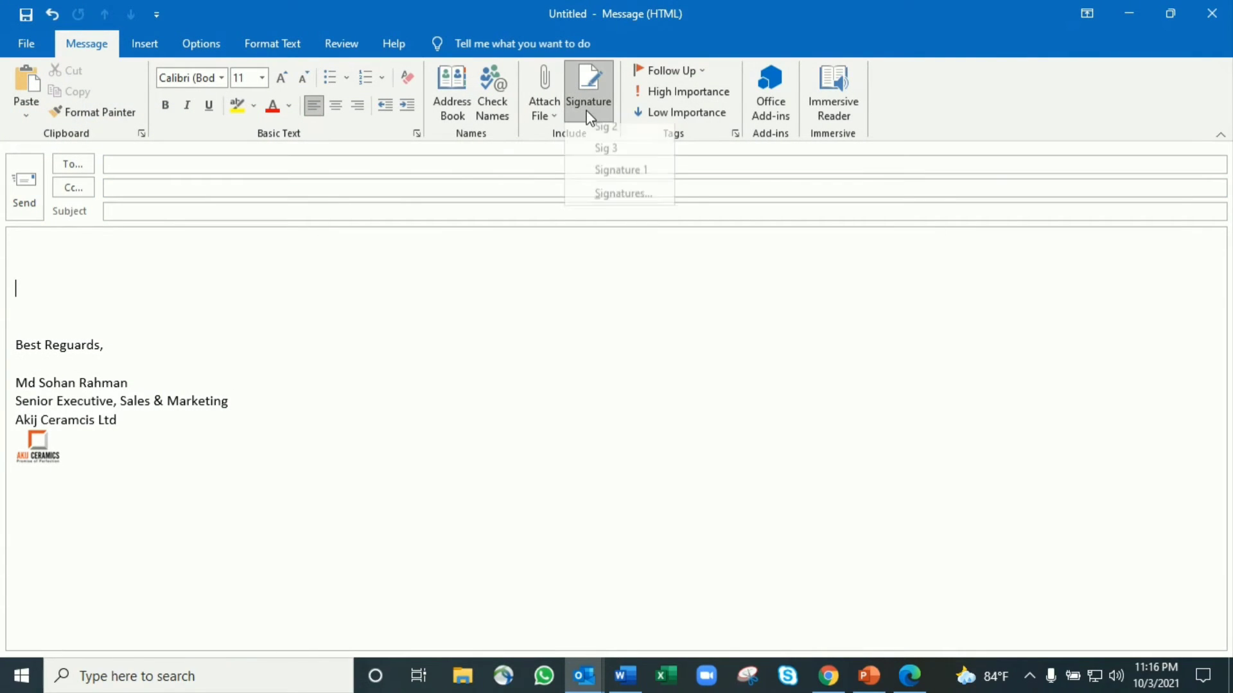
Open the signature settings with Sig 3 selected, place the caret after its logo, then switch to Chrome
{"action": "left_click", "coordinate": [614, 200]}
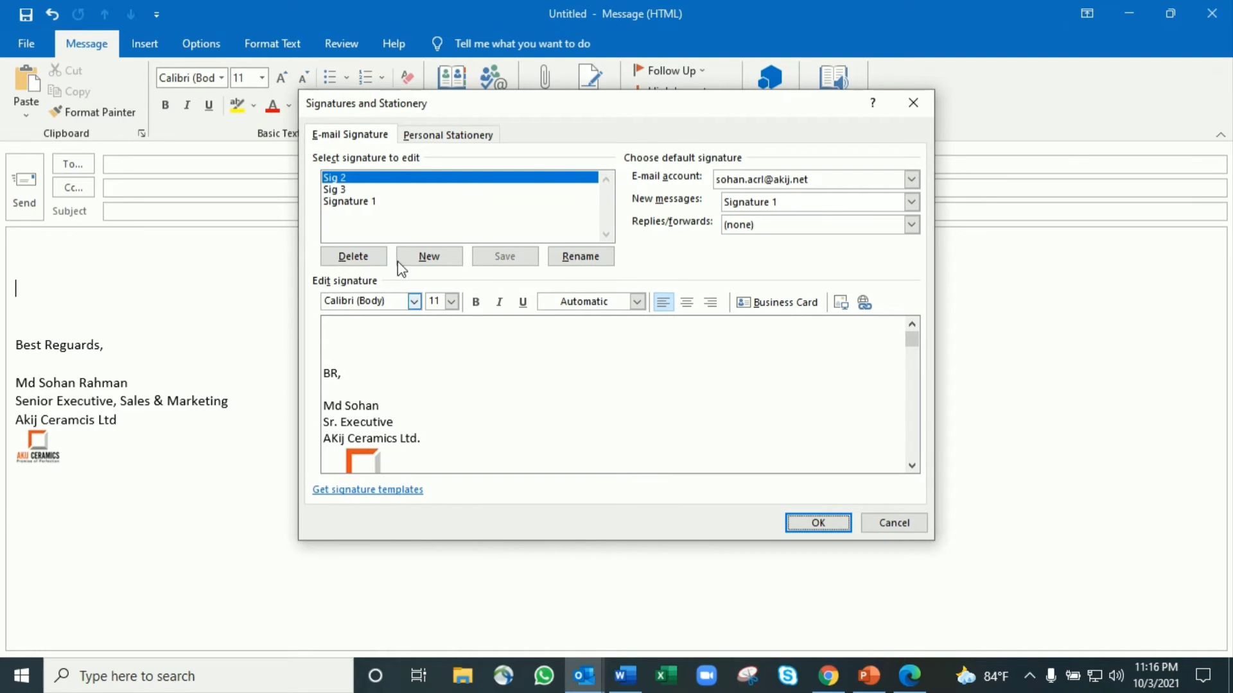
{"action": "left_click", "coordinate": [349, 191]}
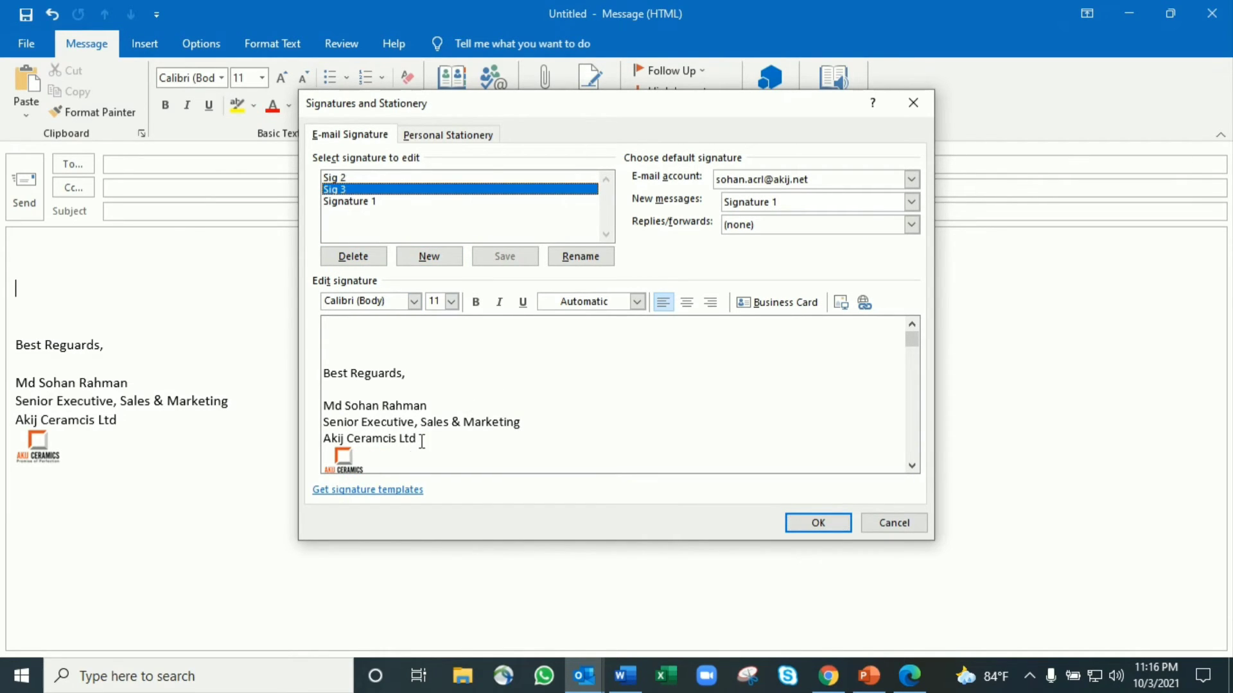
{"action": "left_click", "coordinate": [390, 462]}
{"action": "scroll", "coordinate": [428, 437], "scroll_direction": "down", "scroll_amount": 1}
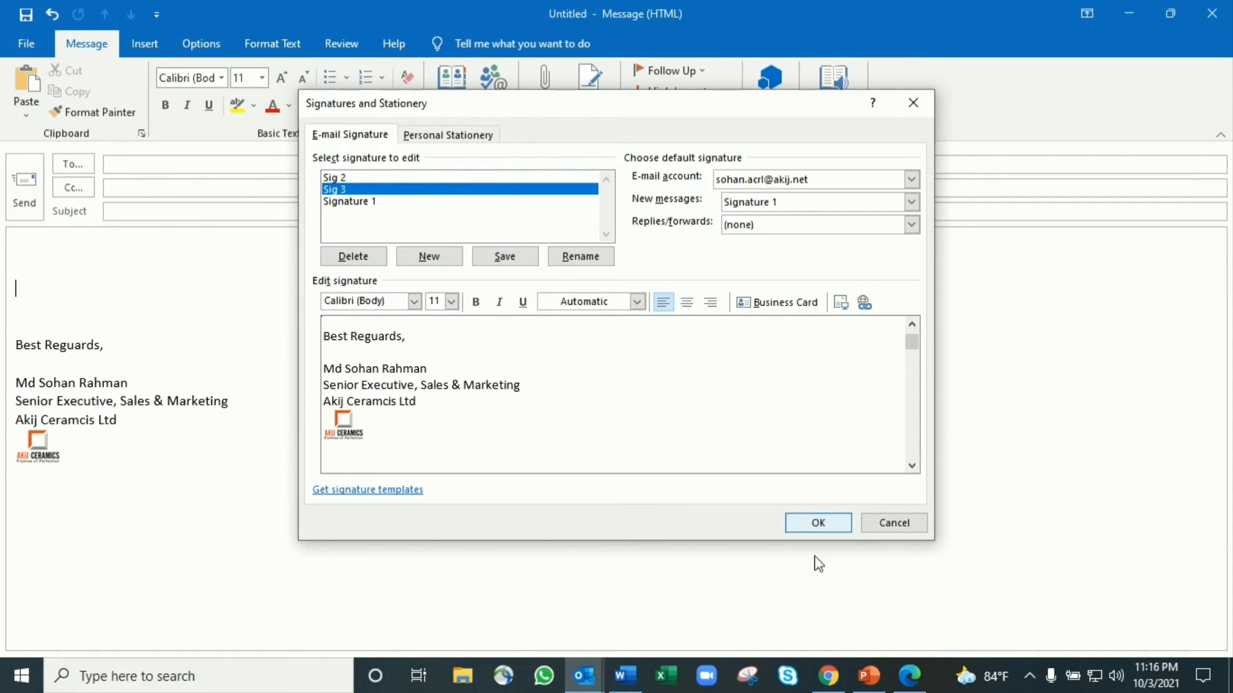
{"action": "left_click", "coordinate": [828, 676]}
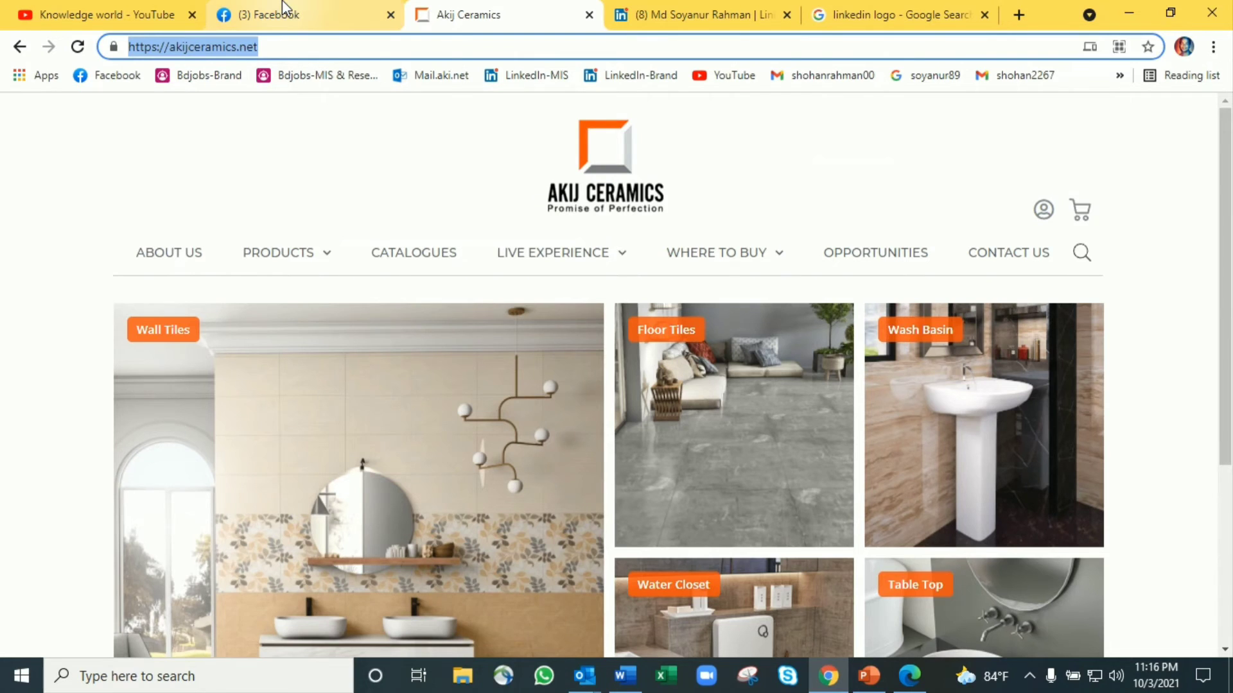
Open the Facebook profile page in Chrome and select its web address
{"action": "left_click", "coordinate": [287, 12]}
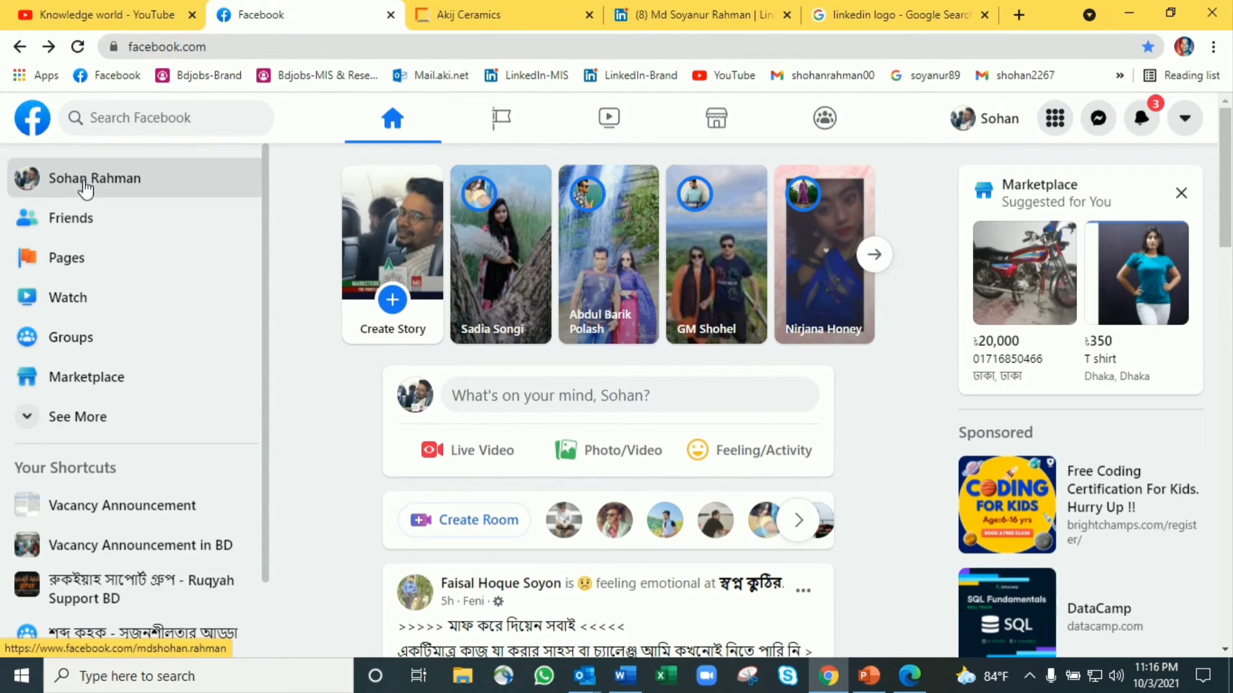
{"action": "left_click", "coordinate": [85, 189]}
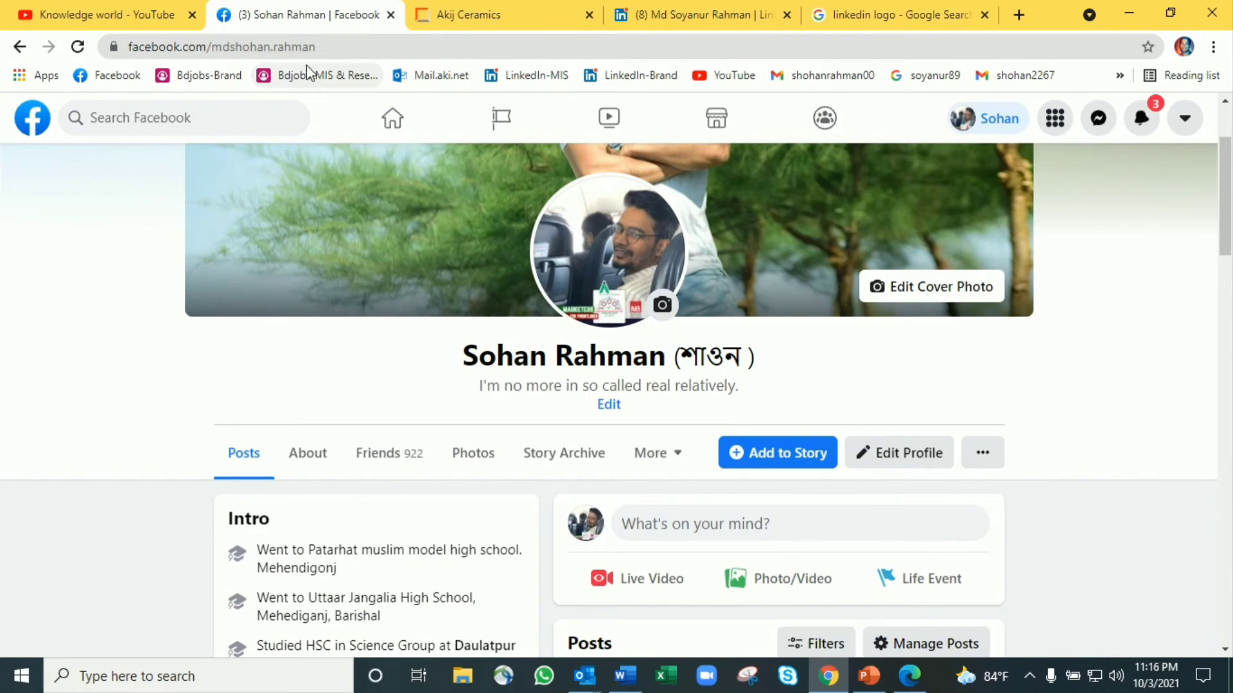
{"action": "left_click", "coordinate": [333, 47]}
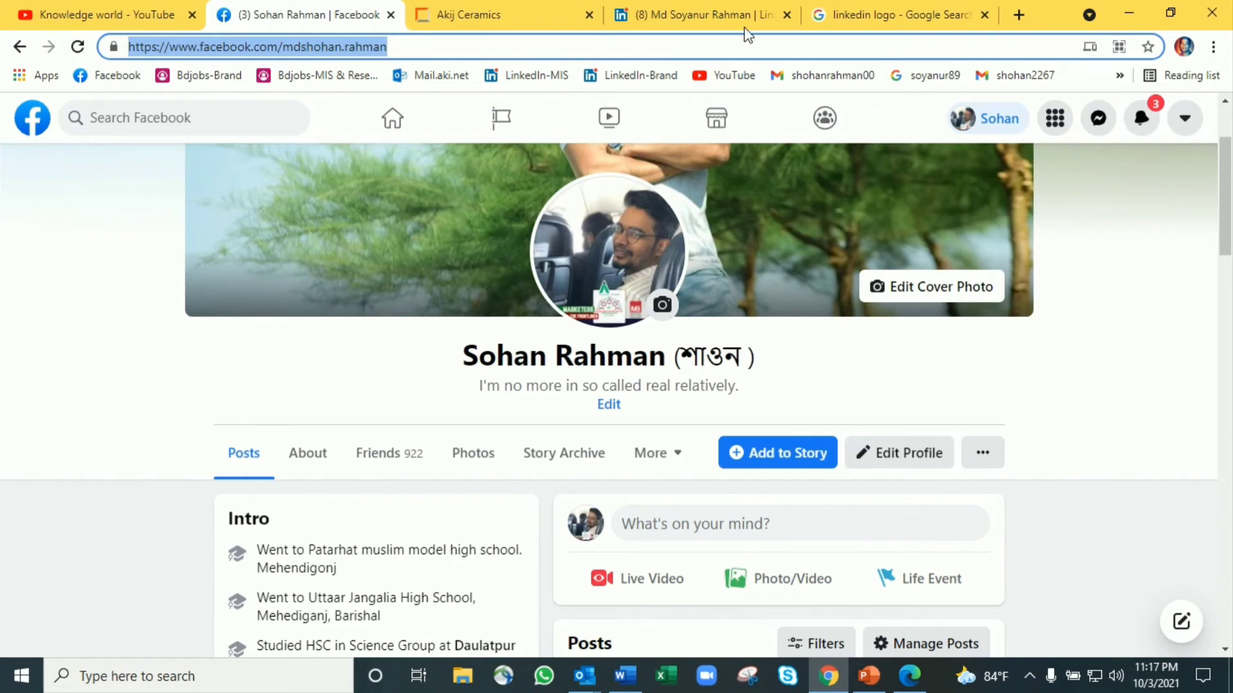
Share the LinkedIn profile in a message and select the prefilled profile URL to copy it
{"action": "left_click", "coordinate": [677, 14]}
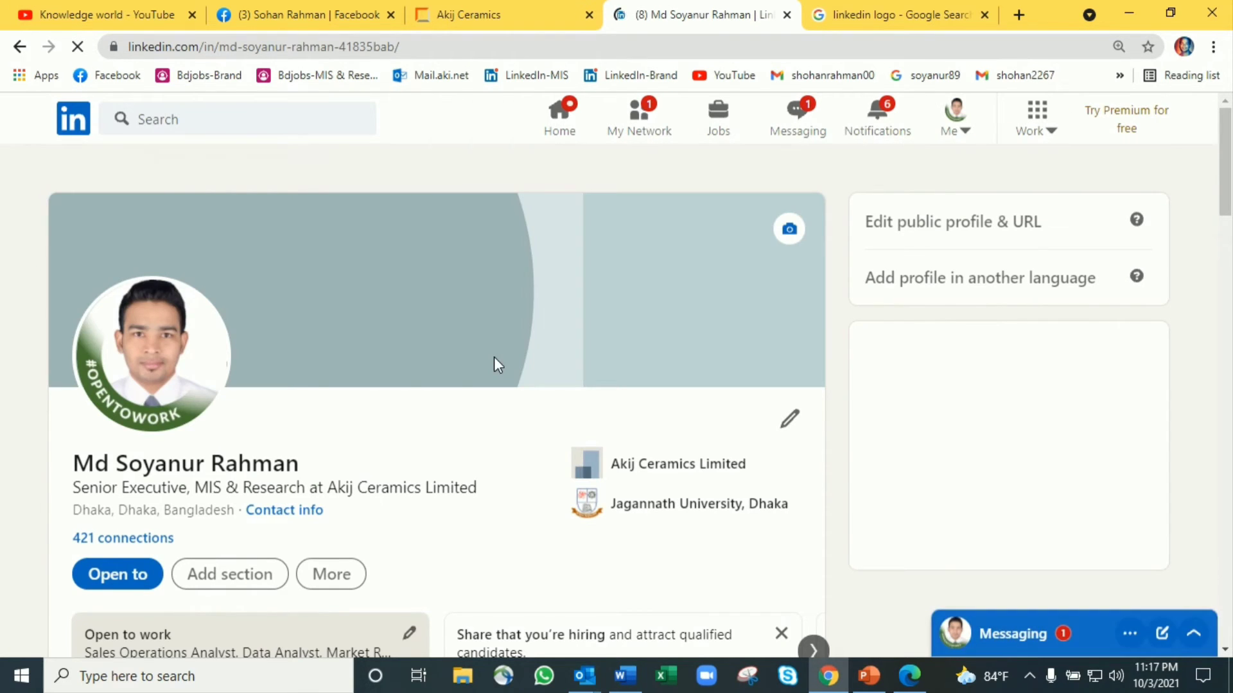
{"action": "scroll", "coordinate": [495, 357], "scroll_direction": "down", "scroll_amount": 6}
{"action": "scroll", "coordinate": [494, 363], "scroll_direction": "up", "scroll_amount": 3}
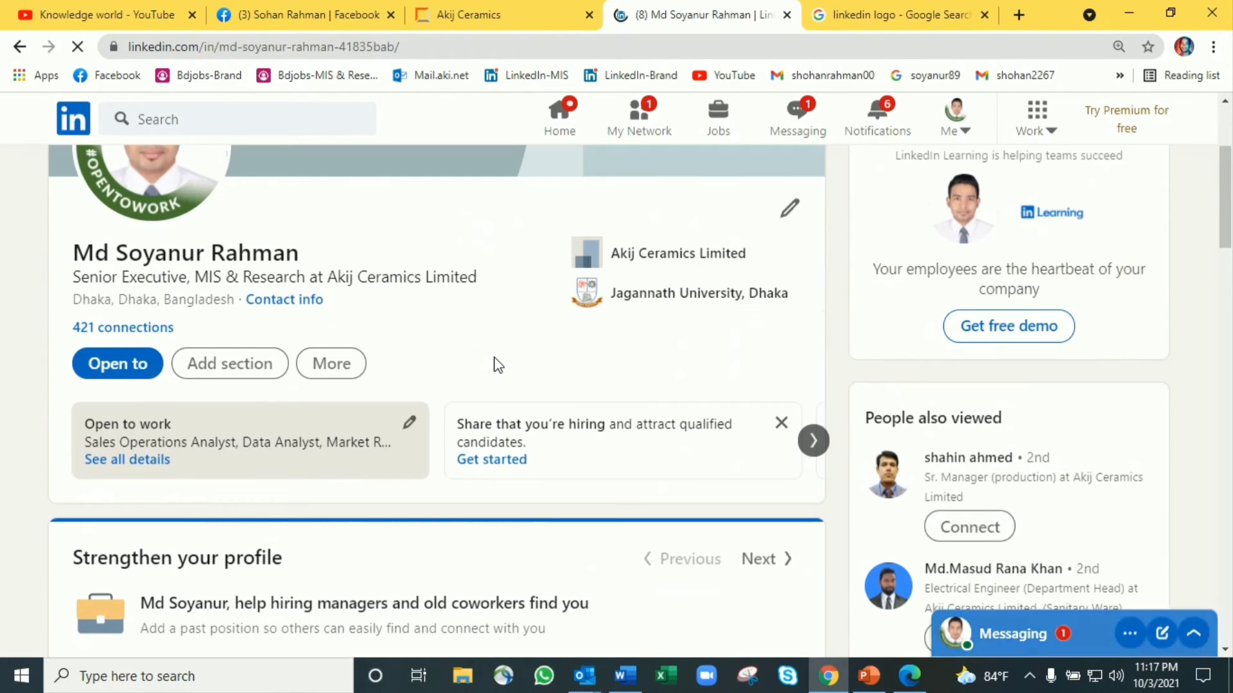
{"action": "left_click", "coordinate": [332, 369]}
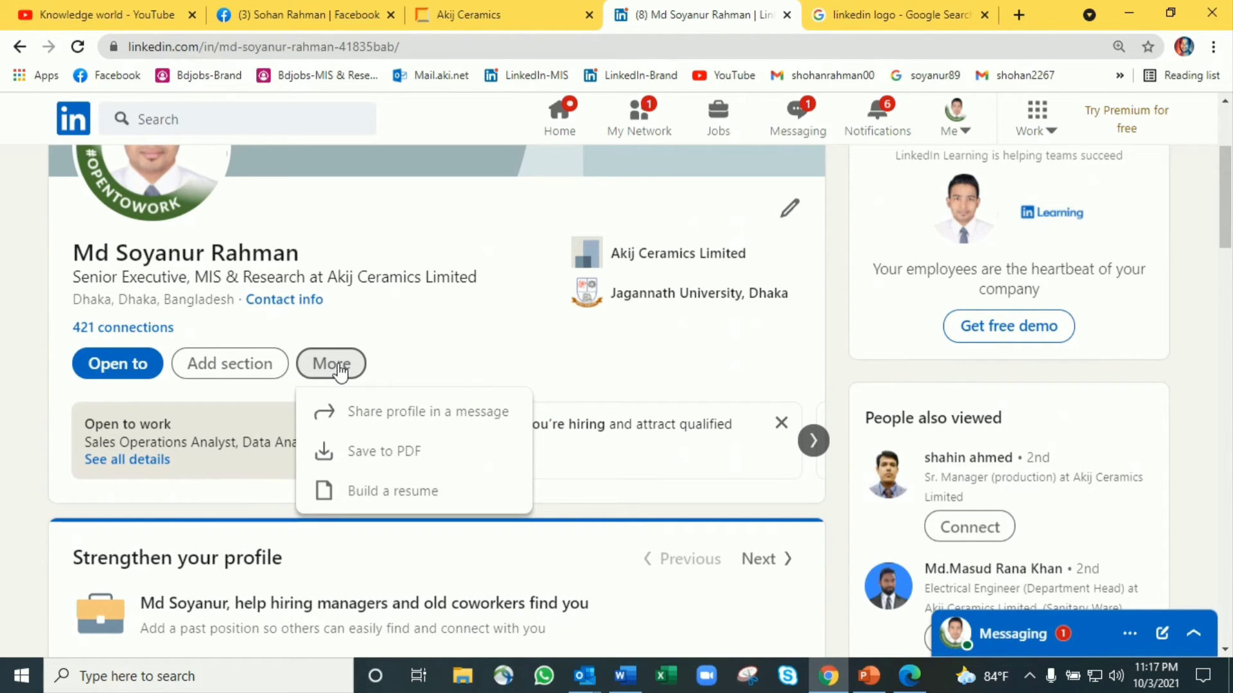
{"action": "left_click", "coordinate": [403, 421]}
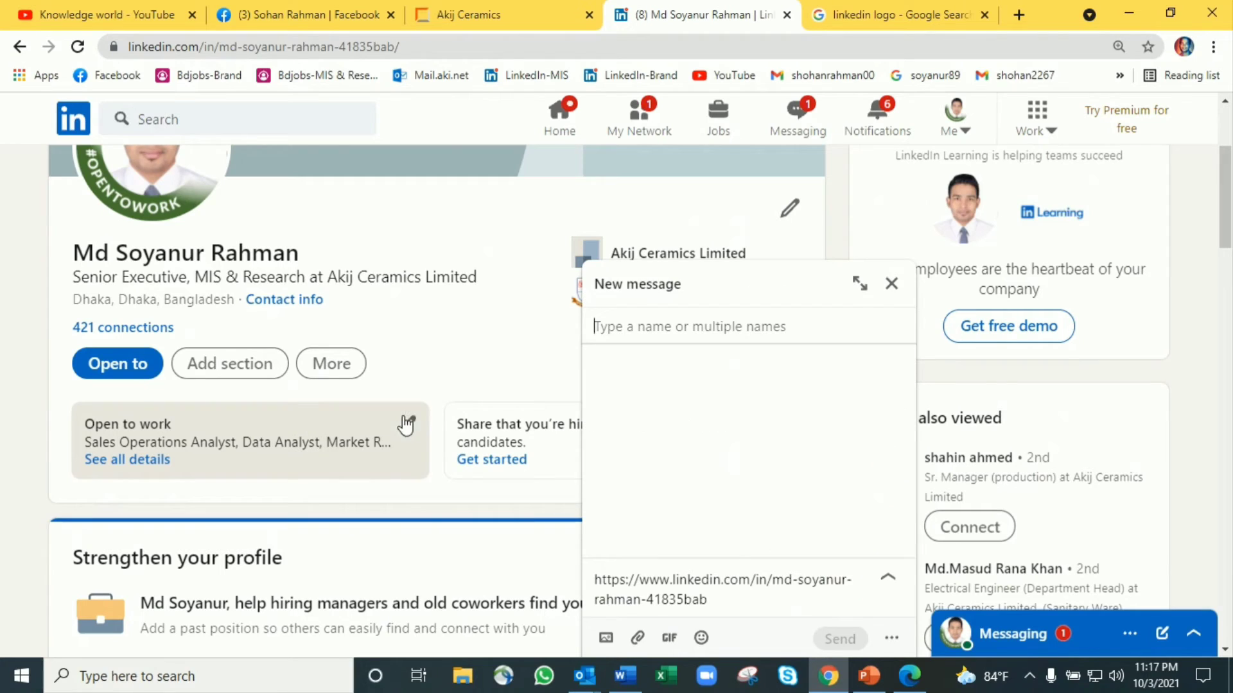
{"action": "left_click_drag", "start_coordinate": [709, 601], "coordinate": [592, 577]}
{"action": "key", "text": "ctrl+c"}
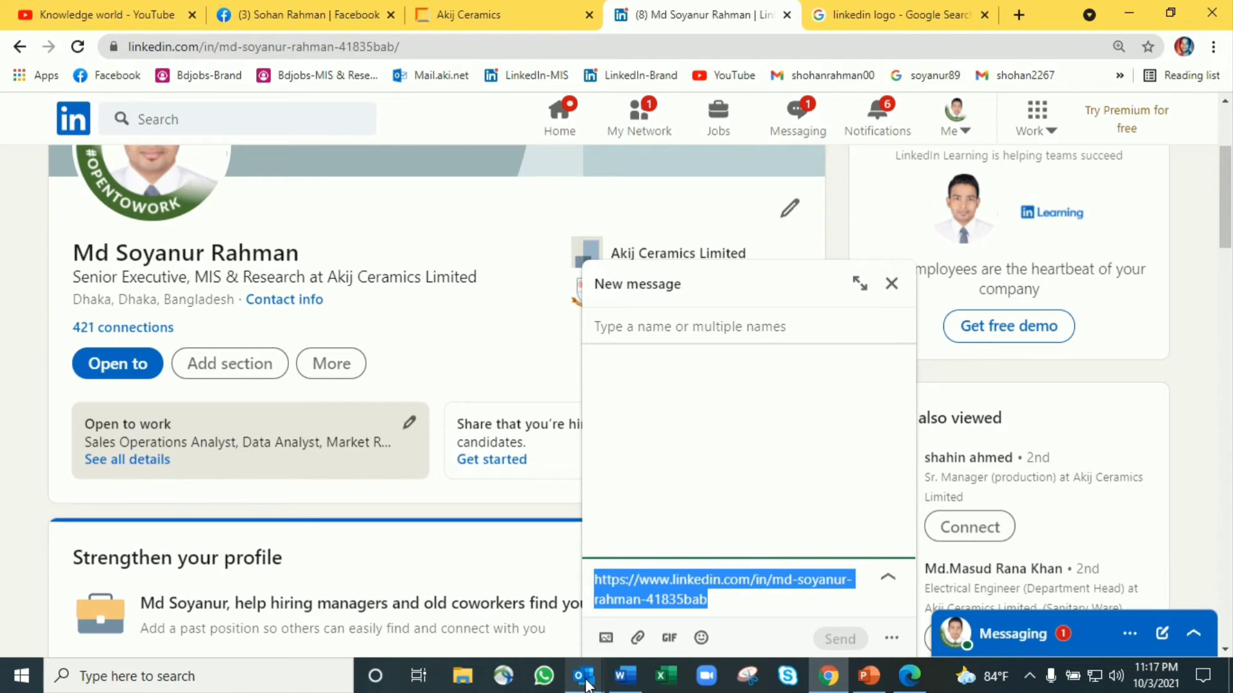
{"action": "mouse_move", "coordinate": [586, 680]}
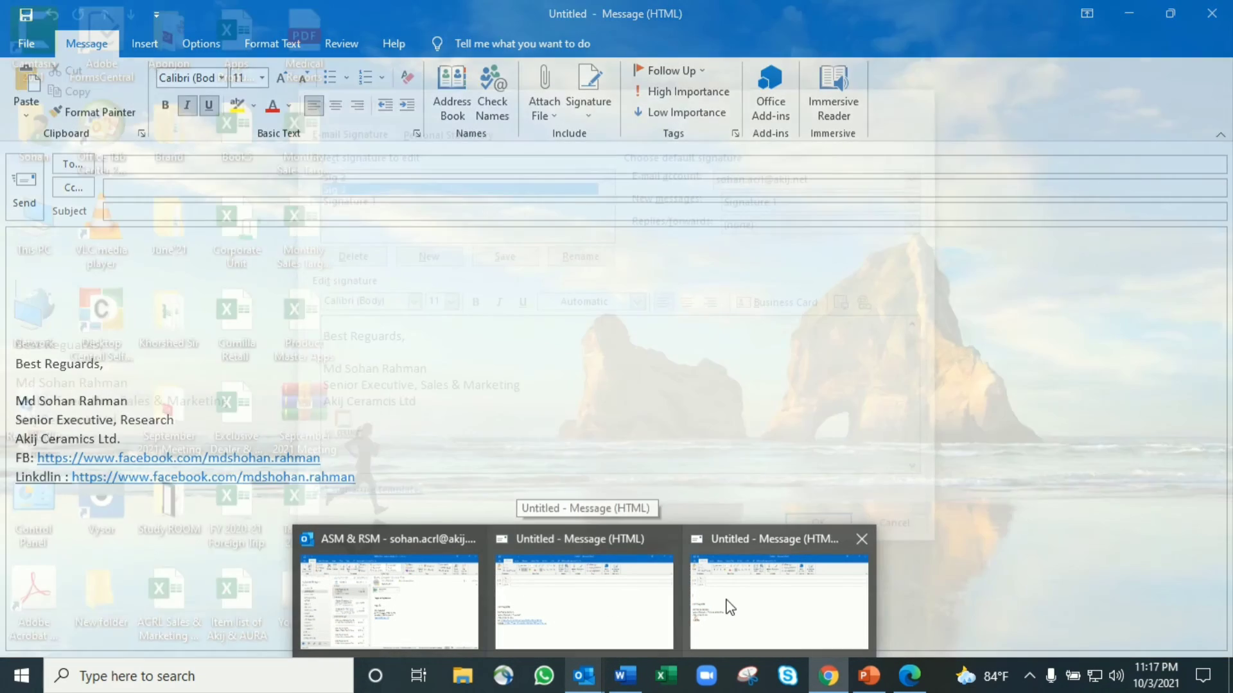
Below the logo in Sig 3, add an 'FB:' line and a 'LinkdIn:' line with the pasted profile address
{"action": "left_click", "coordinate": [713, 575]}
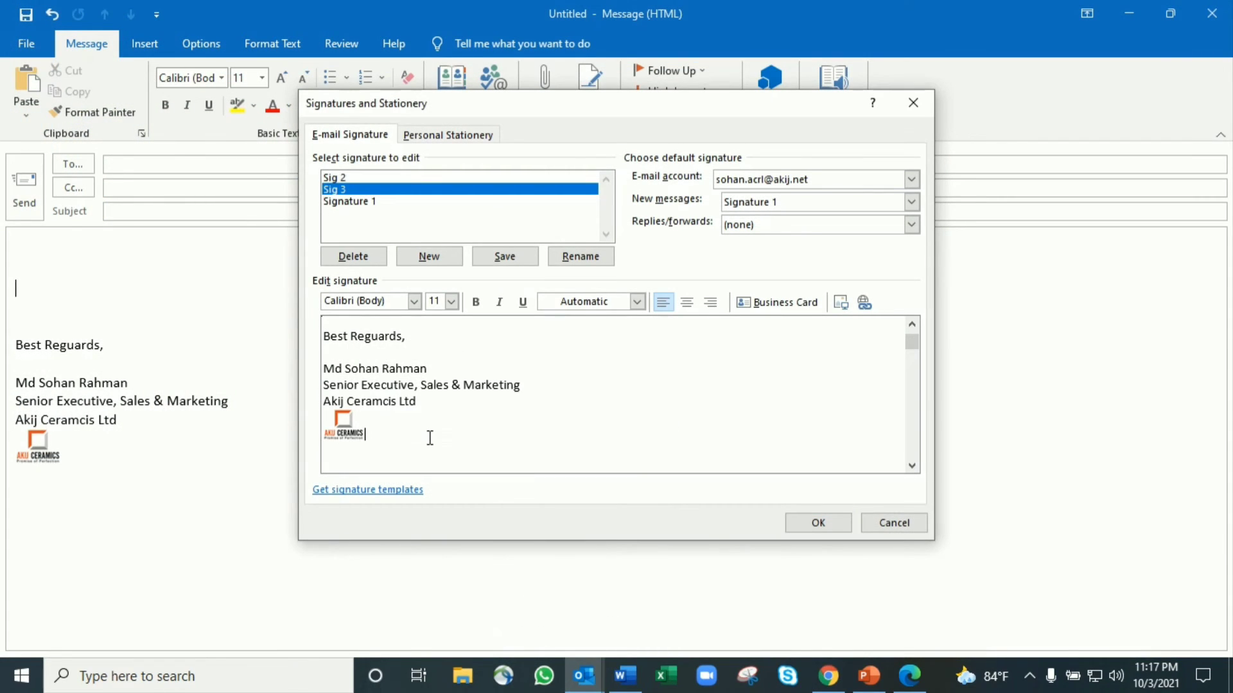
{"action": "key", "text": "Return"}
{"action": "type", "text": "LinkdIn:"}
{"action": "key", "text": "ctrl+v"}
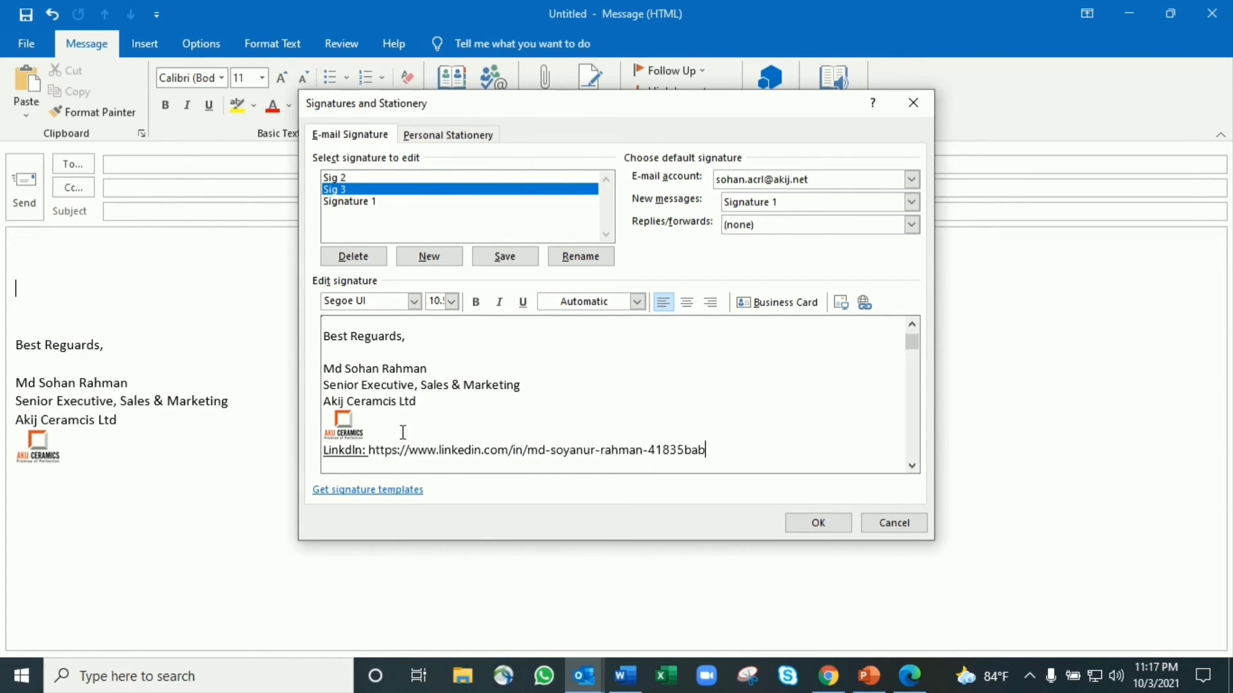
{"action": "left_click", "coordinate": [436, 437]}
{"action": "key", "text": "Return"}
{"action": "type", "text": "F"}
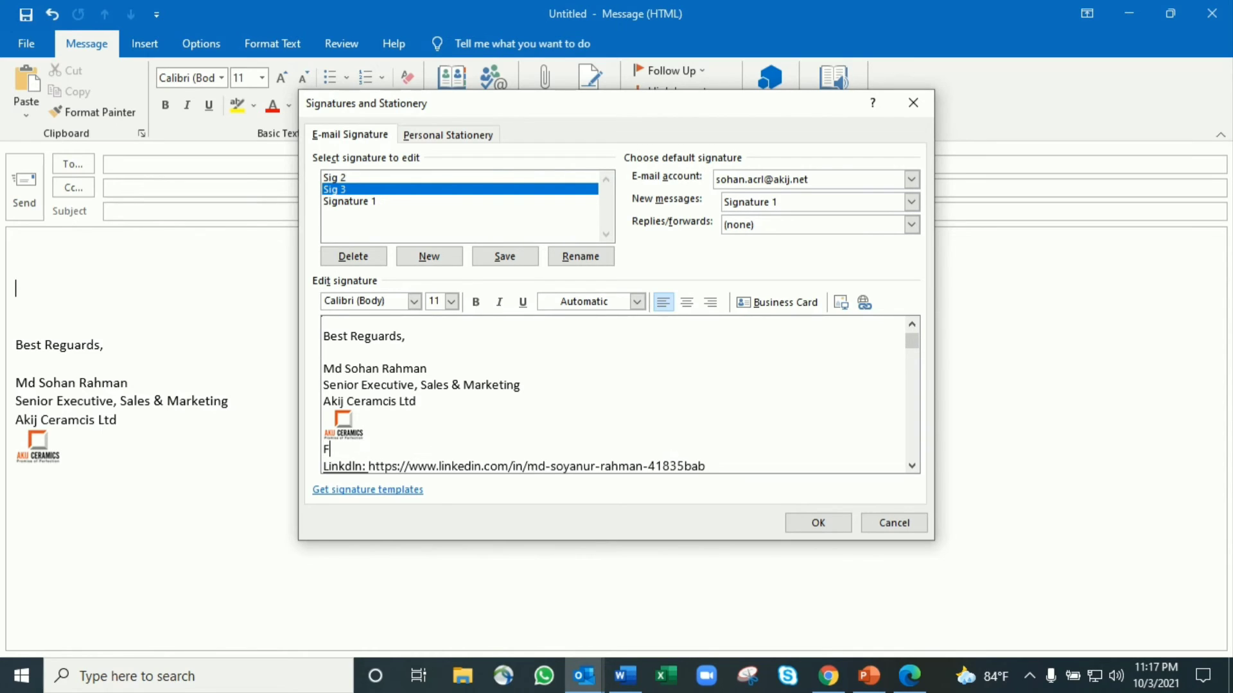
{"action": "type", "text": "B:"}
{"action": "left_click_drag", "start_coordinate": [398, 466], "coordinate": [629, 464]}
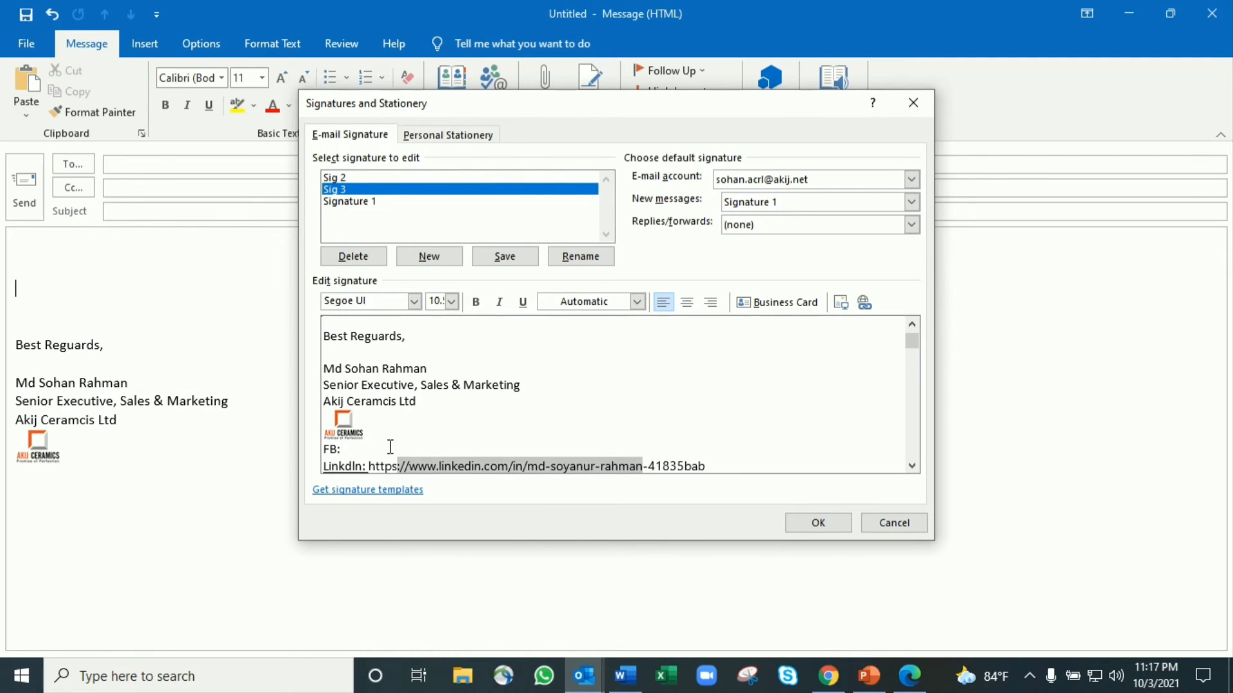
{"action": "left_click", "coordinate": [390, 447]}
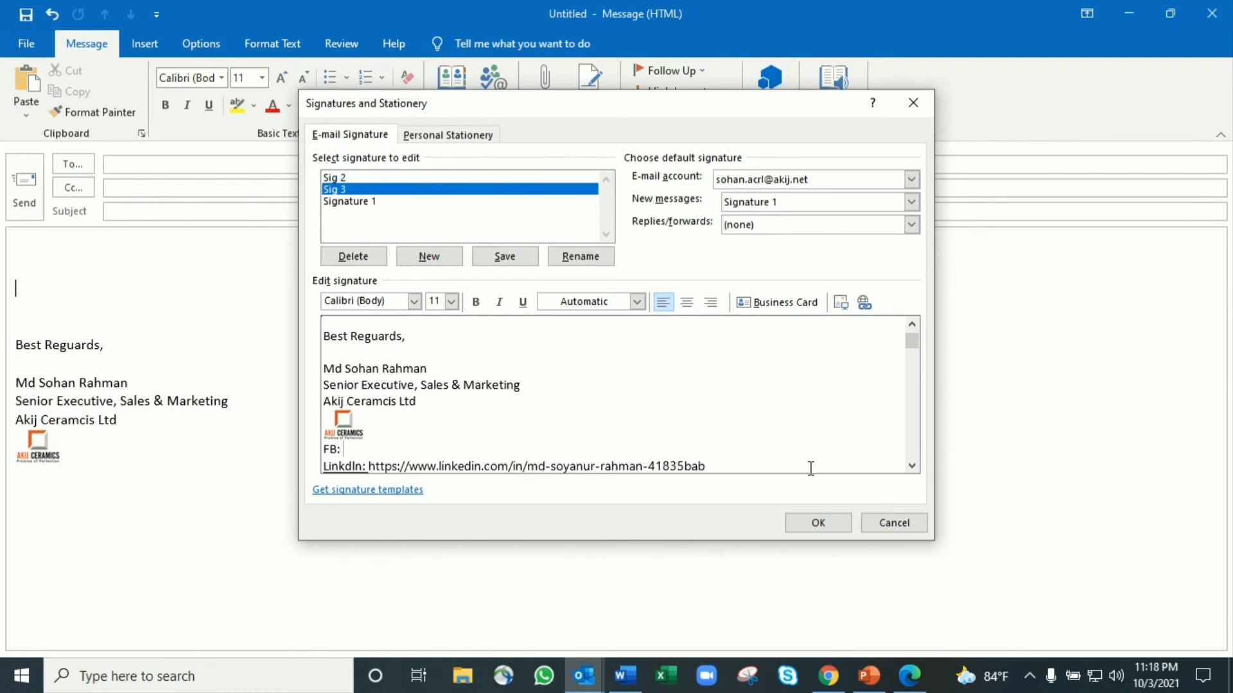
Save the Sig 3 edits and insert Sig 3 into the message
{"action": "left_click", "coordinate": [814, 524]}
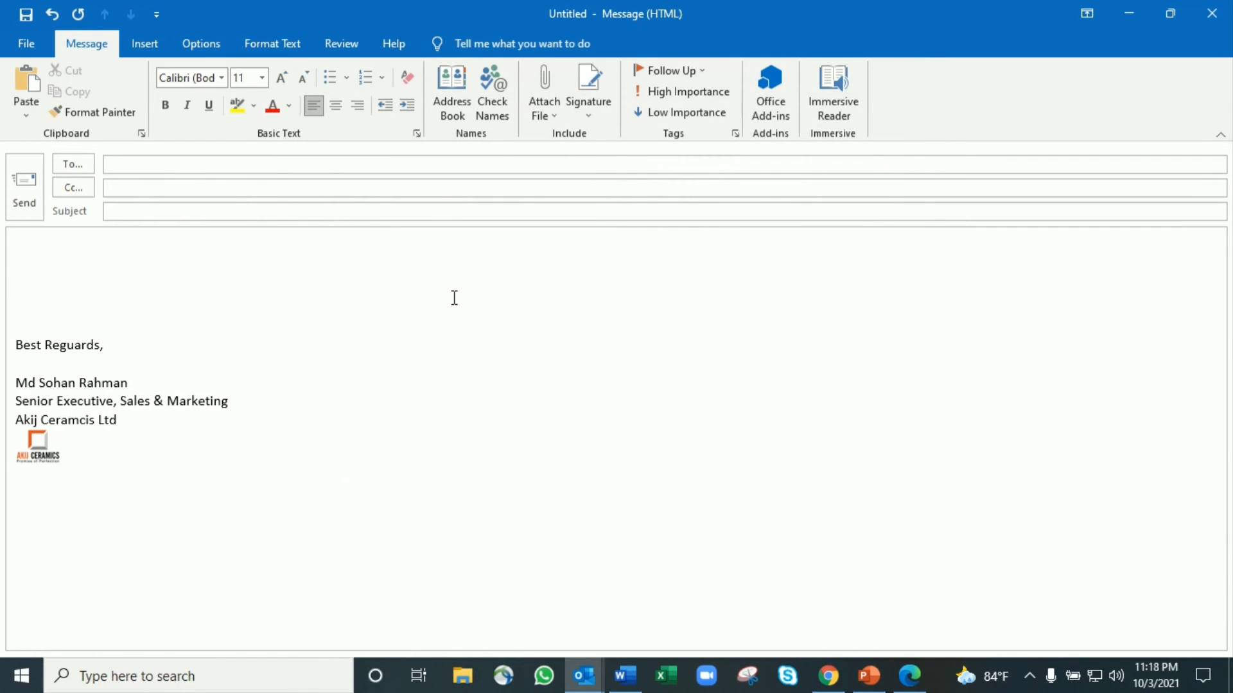
{"action": "left_click", "coordinate": [596, 119]}
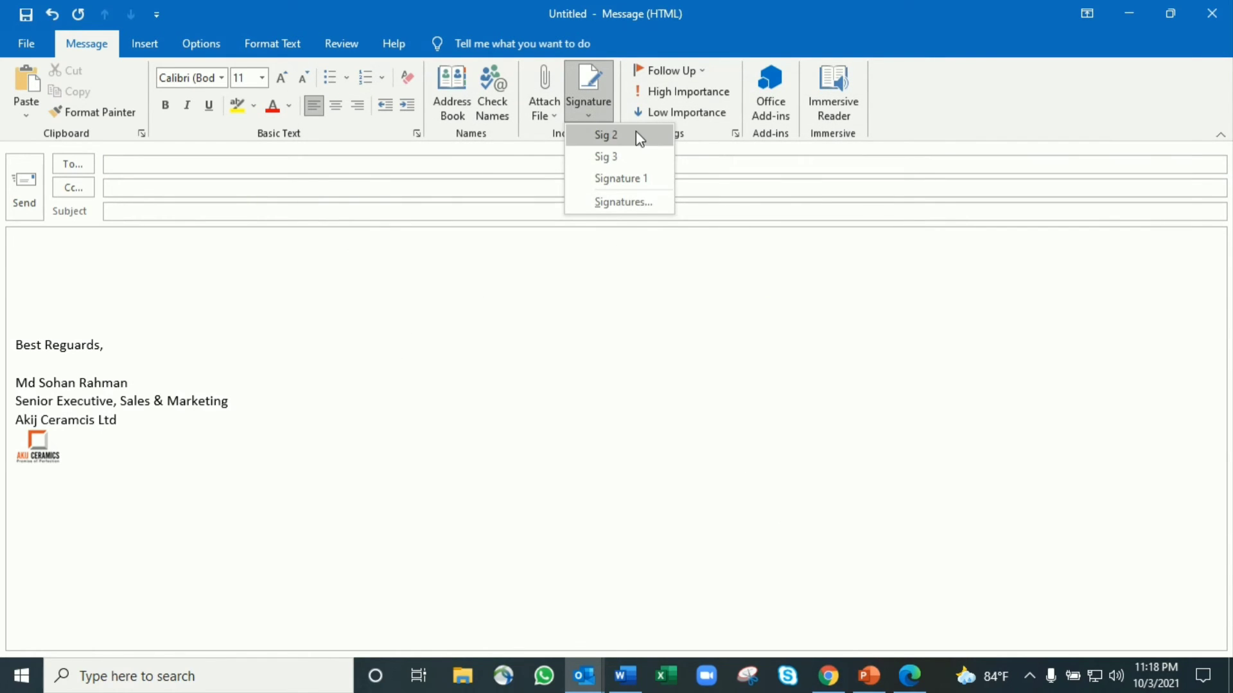
{"action": "left_click", "coordinate": [639, 156]}
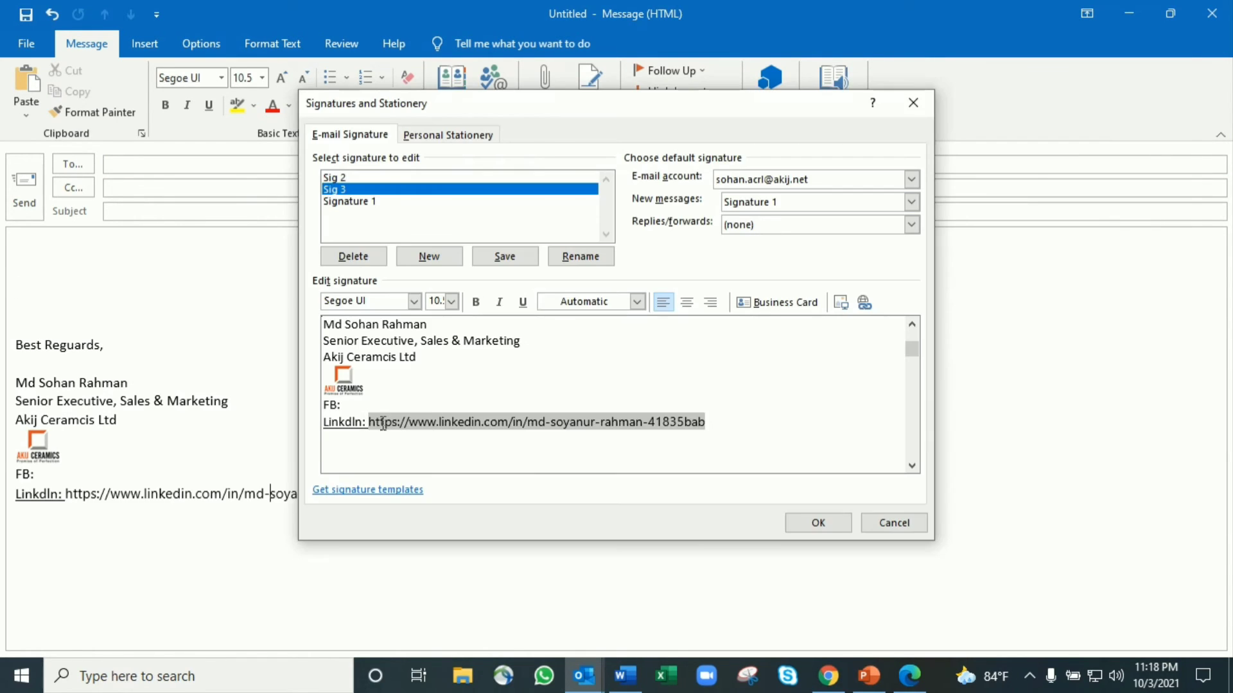
Underline the LinkedIn address, make it a hyperlink, save, and reinsert the updated Sig 3
{"action": "left_click", "coordinate": [522, 302]}
{"action": "left_click", "coordinate": [744, 426]}
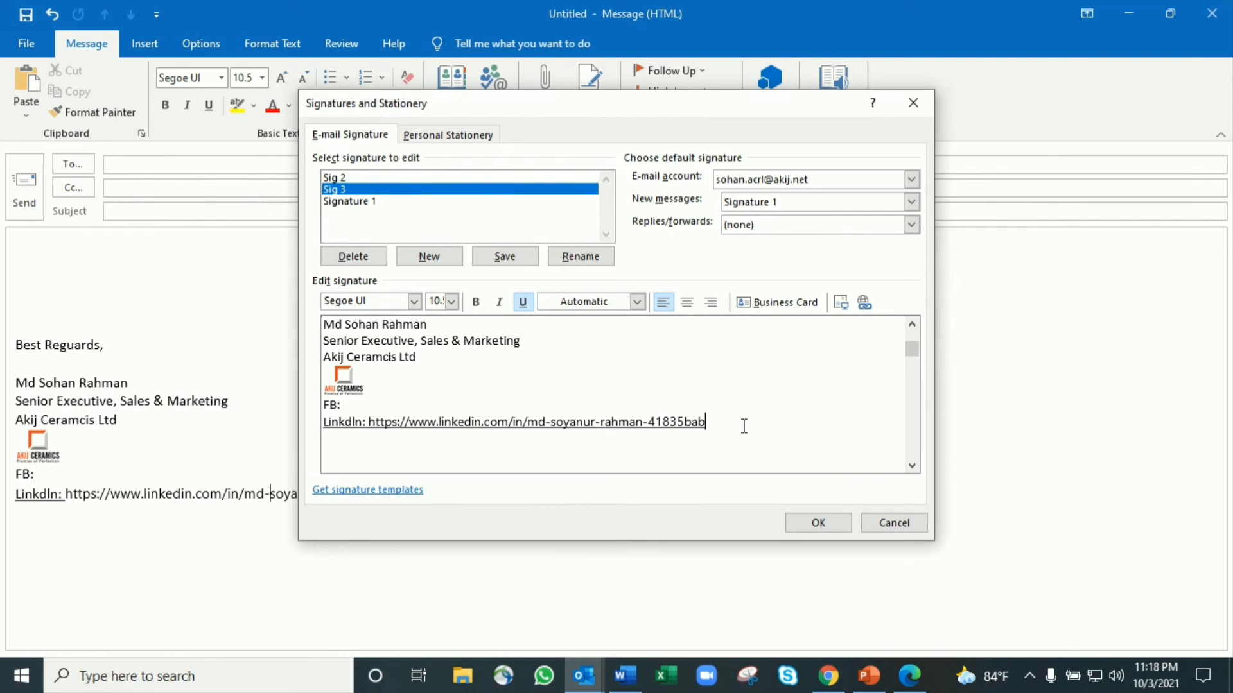
{"action": "key", "text": "Return"}
{"action": "left_click", "coordinate": [816, 524]}
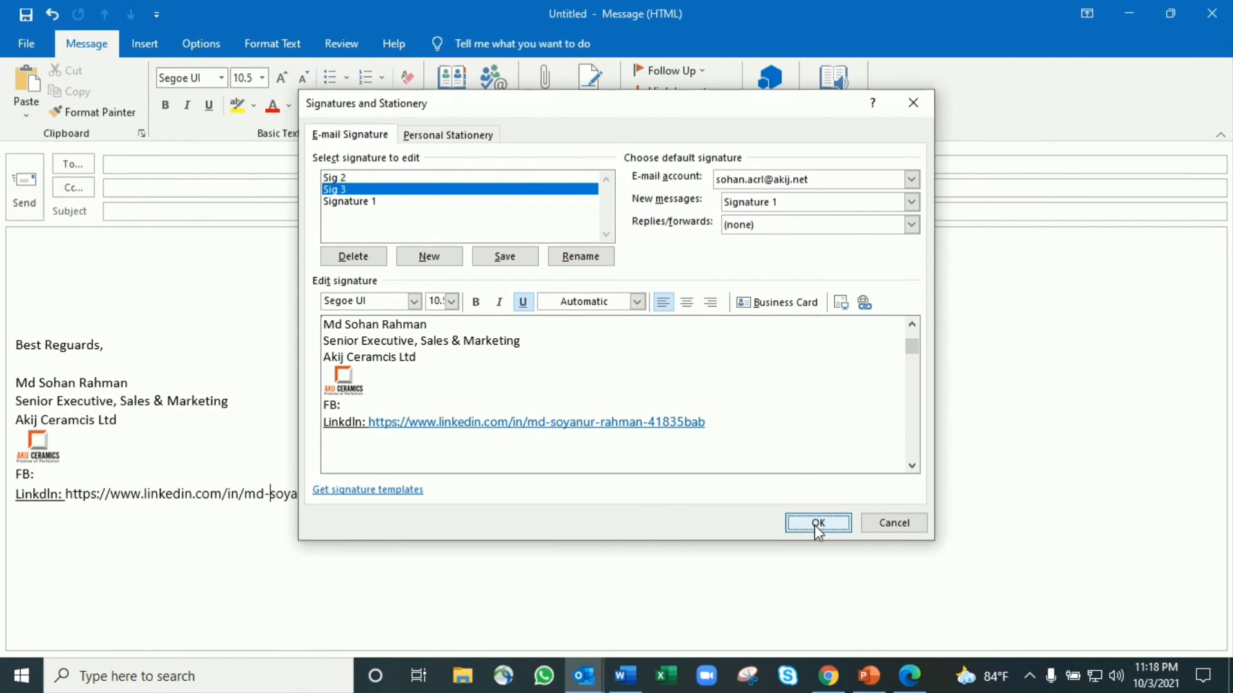
{"action": "left_click", "coordinate": [588, 116]}
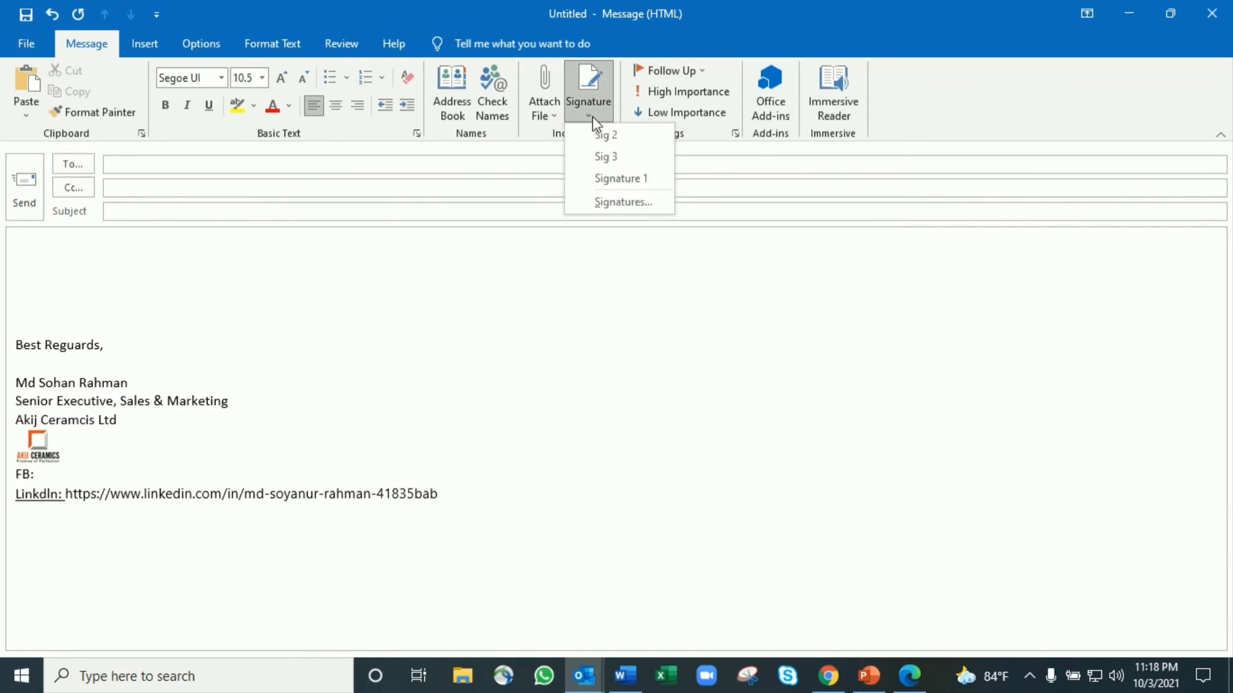
{"action": "left_click", "coordinate": [616, 156]}
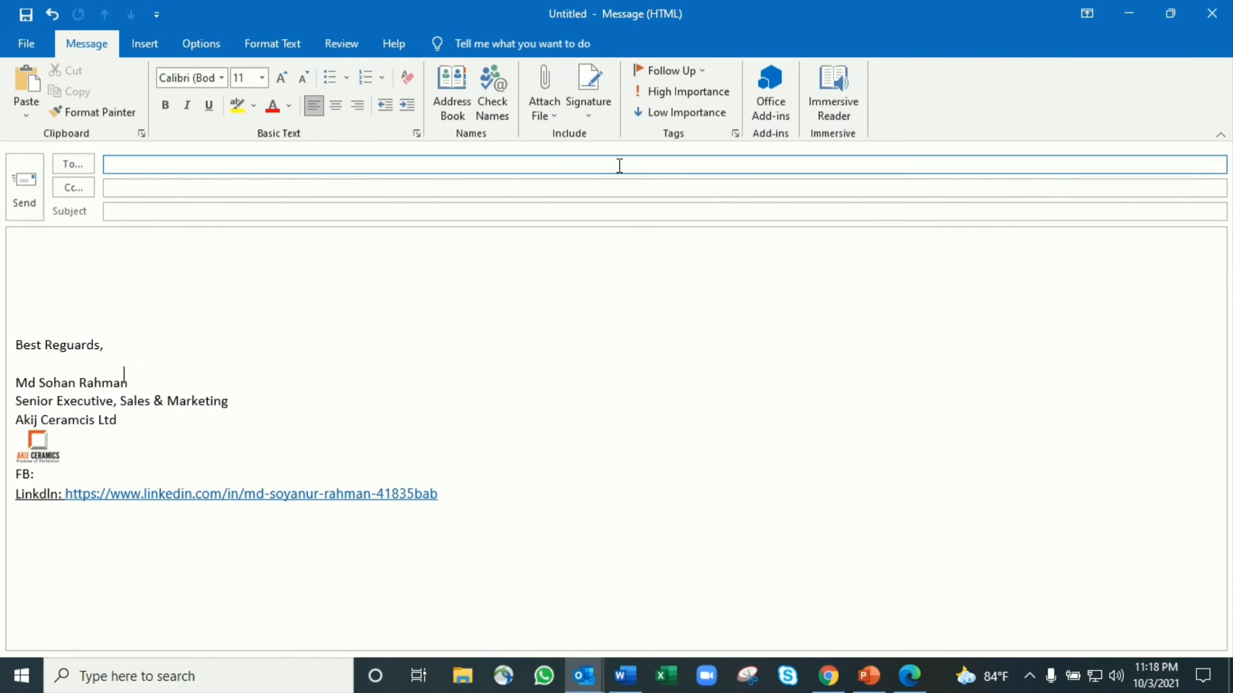
Test the LinkedIn link from the draft, opening LinkedIn in the browser
{"action": "left_click", "coordinate": [270, 495], "text": "ctrl"}
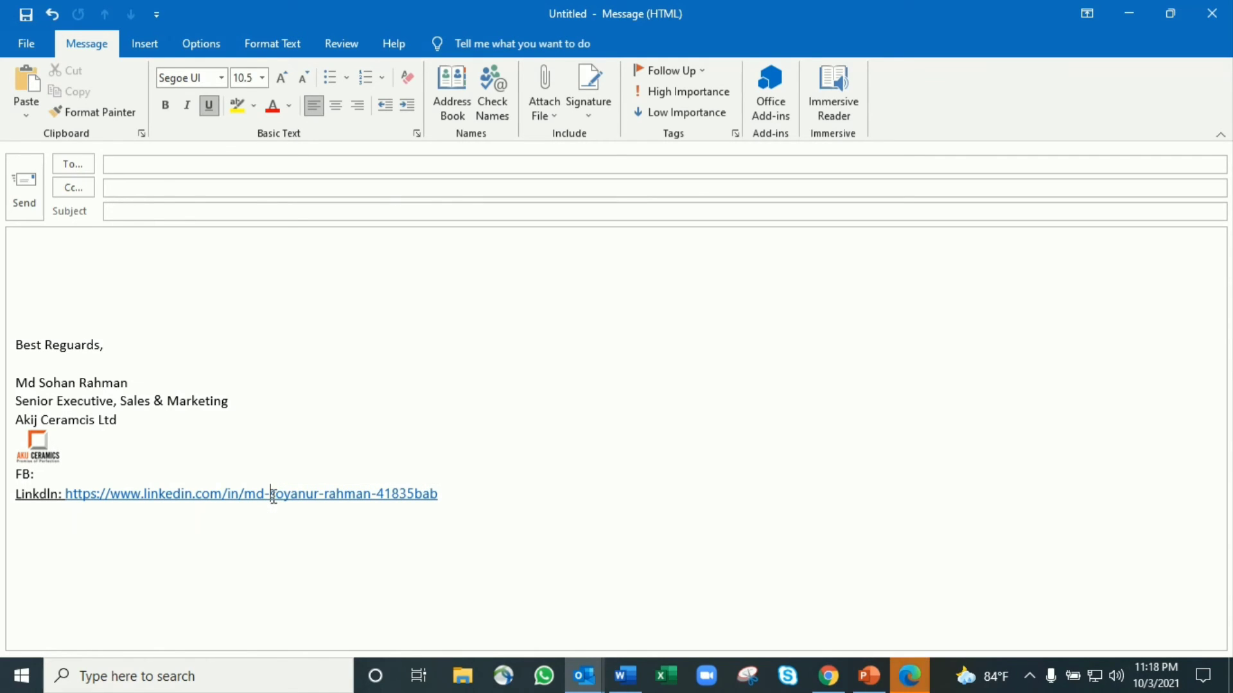
{"action": "mouse_move", "coordinate": [918, 688]}
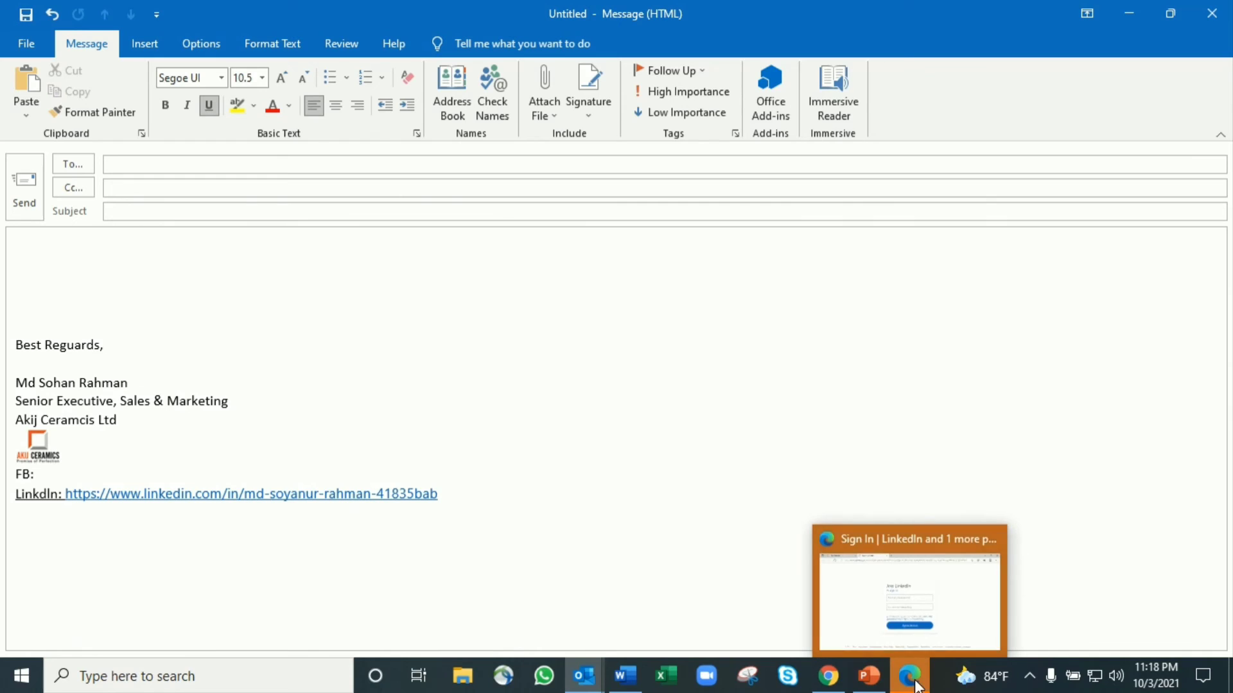
{"action": "left_click", "coordinate": [930, 593]}
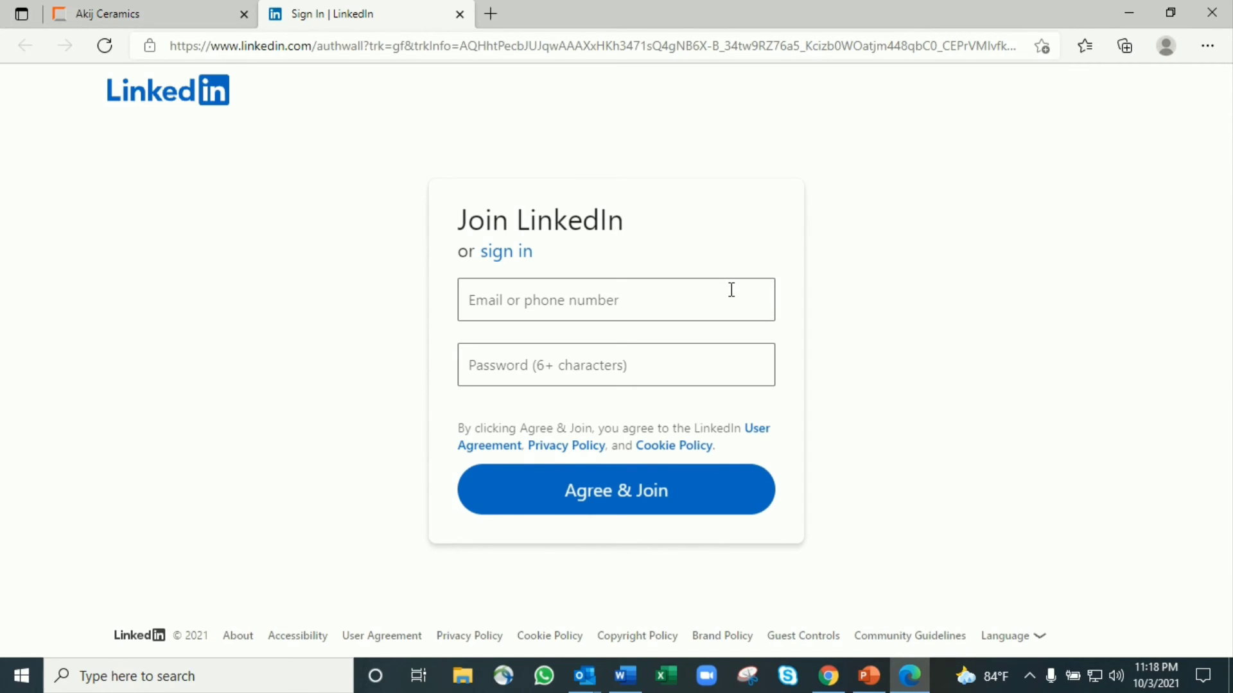
{"action": "left_click", "coordinate": [175, 9]}
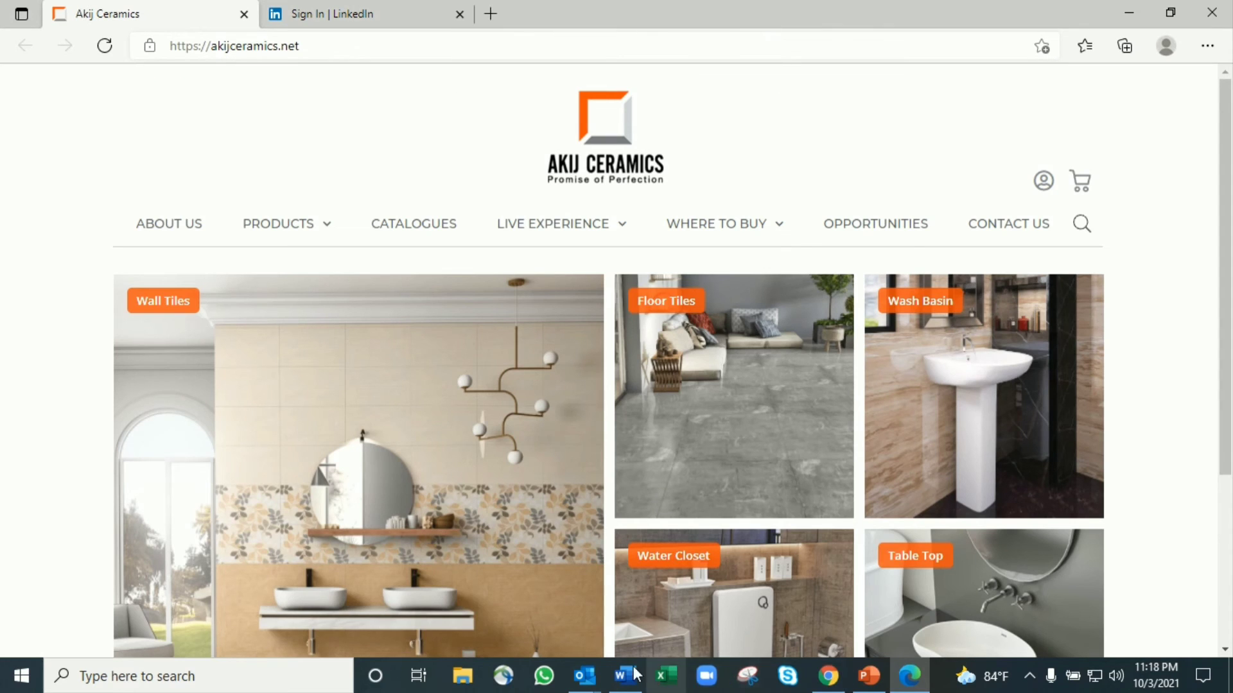
{"action": "mouse_move", "coordinate": [584, 675]}
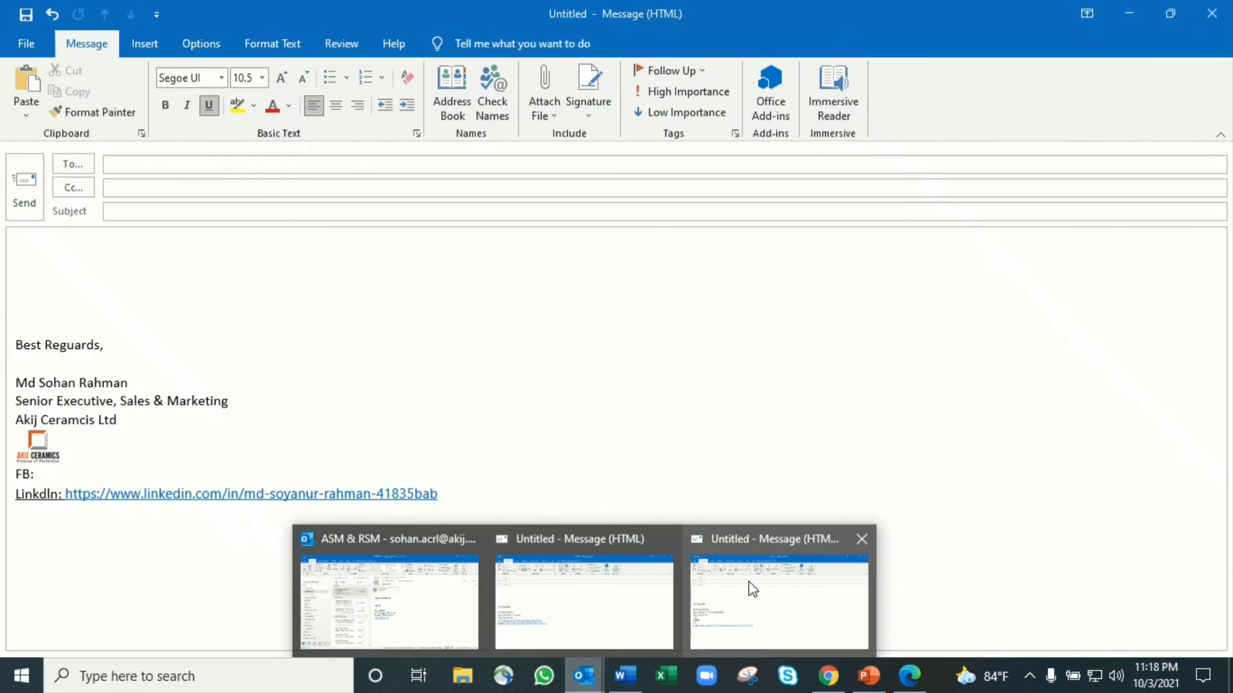
Create a new, empty signature named Sig 4 in the signature settings
{"action": "left_click", "coordinate": [752, 589]}
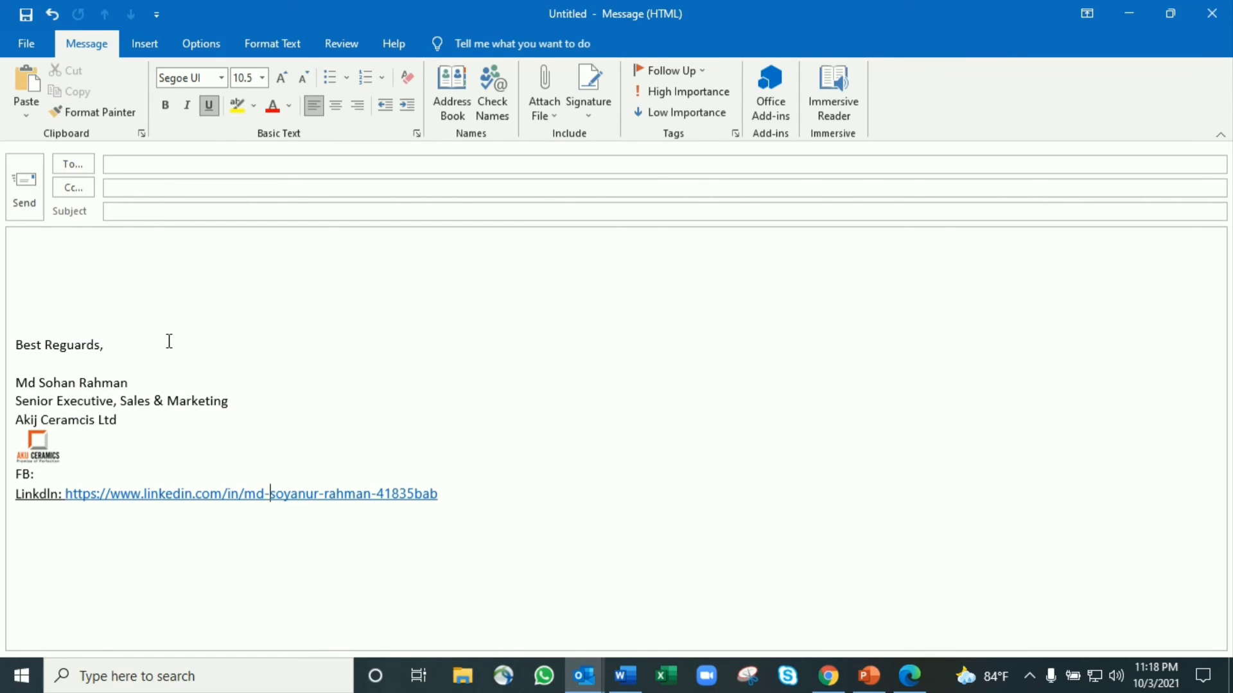
{"action": "left_click", "coordinate": [590, 110]}
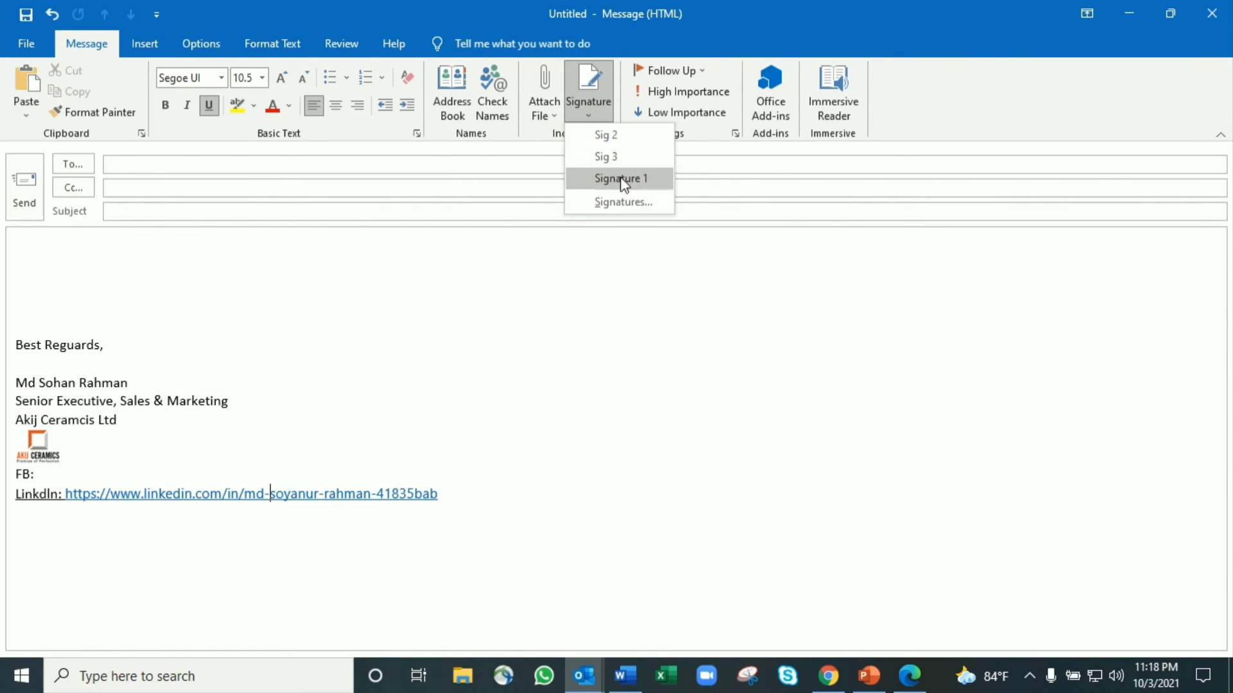
{"action": "left_click", "coordinate": [619, 201]}
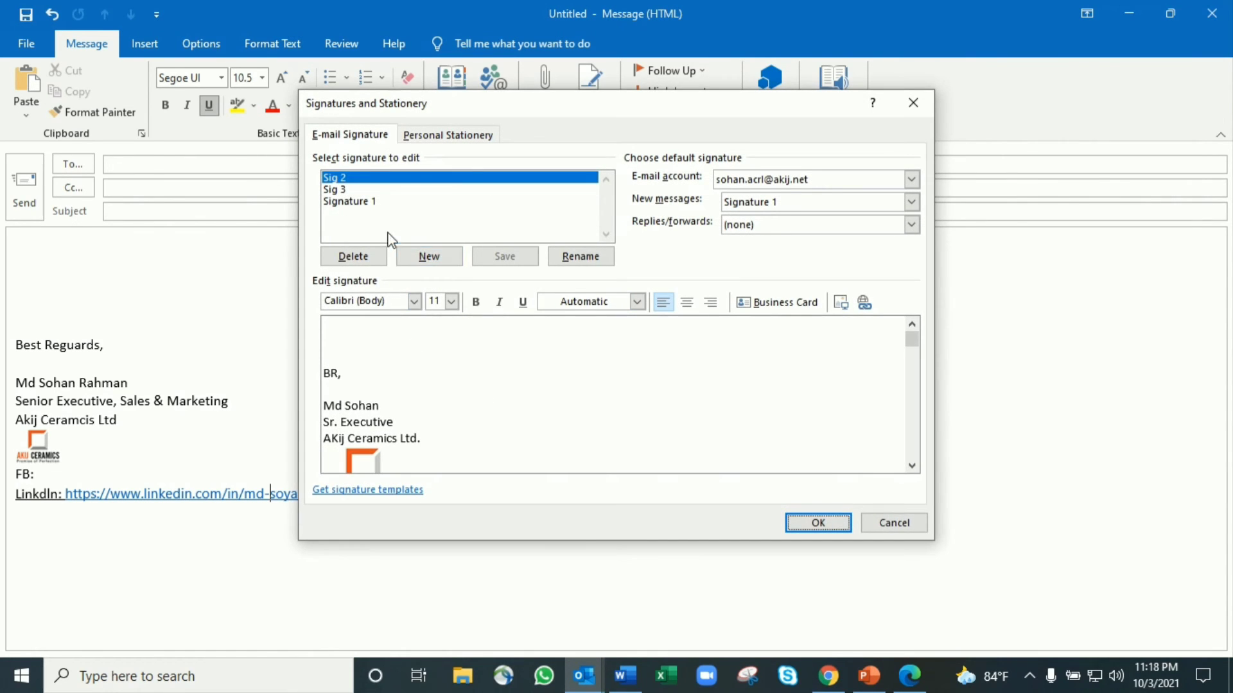
{"action": "left_click", "coordinate": [442, 259]}
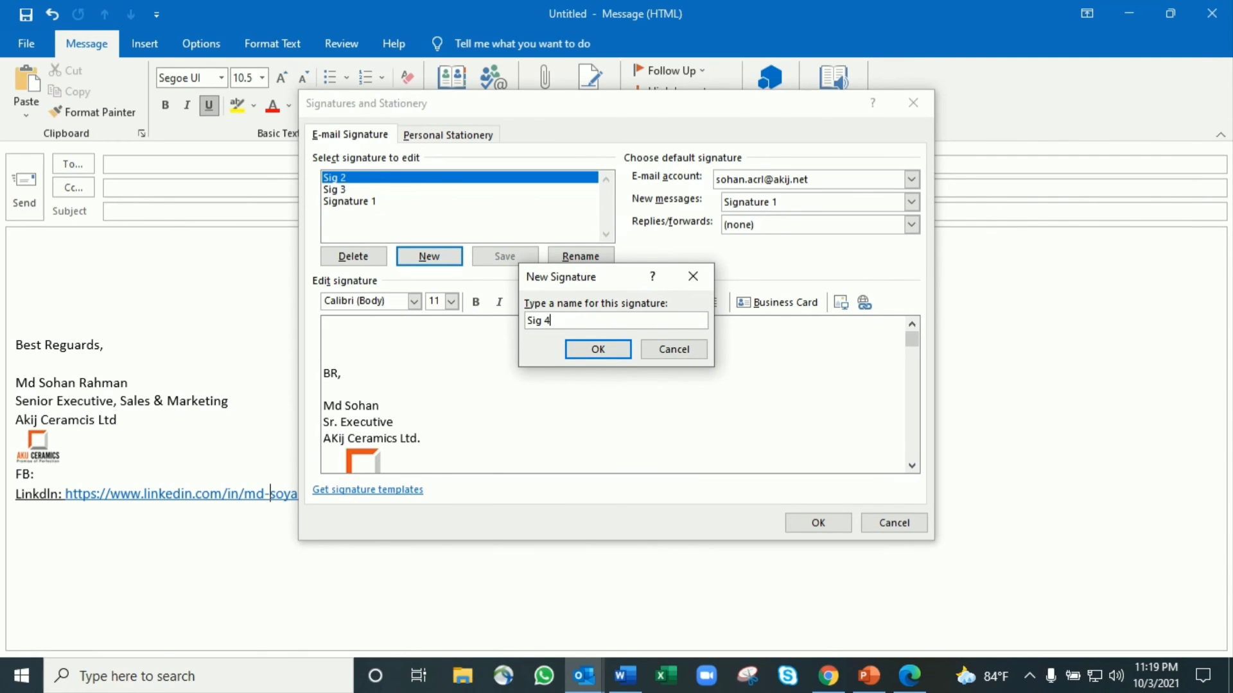
{"action": "left_click", "coordinate": [615, 349]}
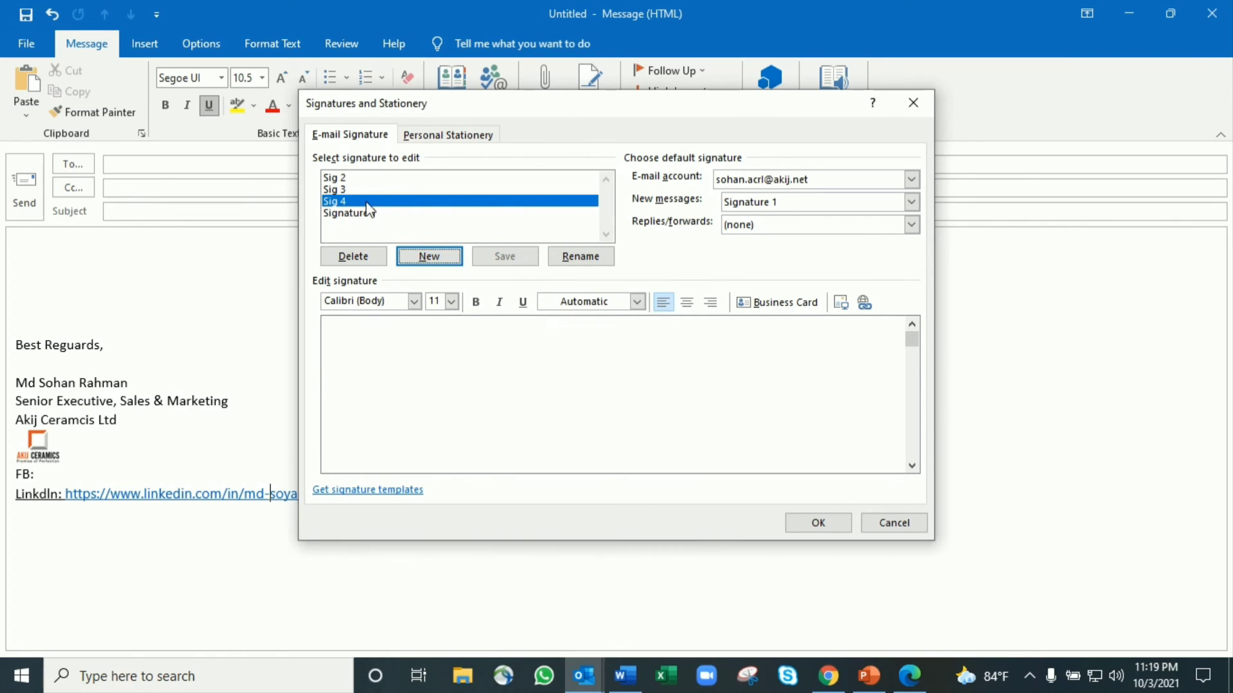
{"action": "left_click", "coordinate": [397, 366]}
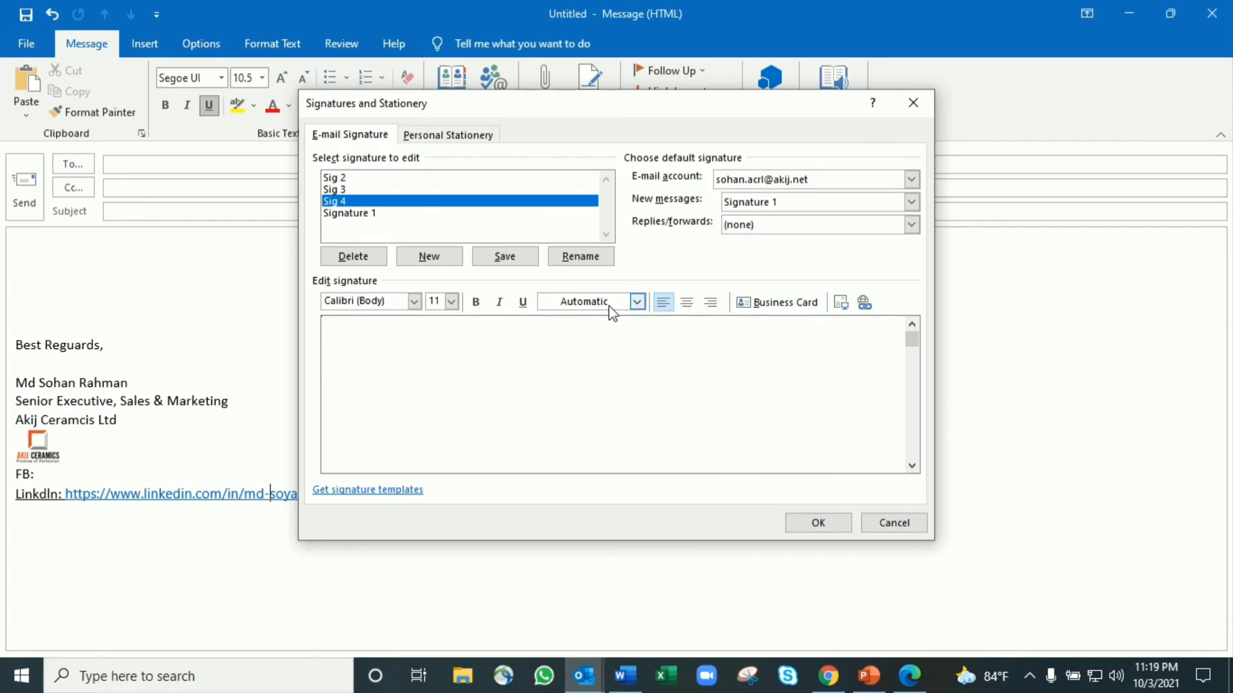
Insert the sender's own business card into Sig 4 and save it
{"action": "left_click", "coordinate": [766, 310]}
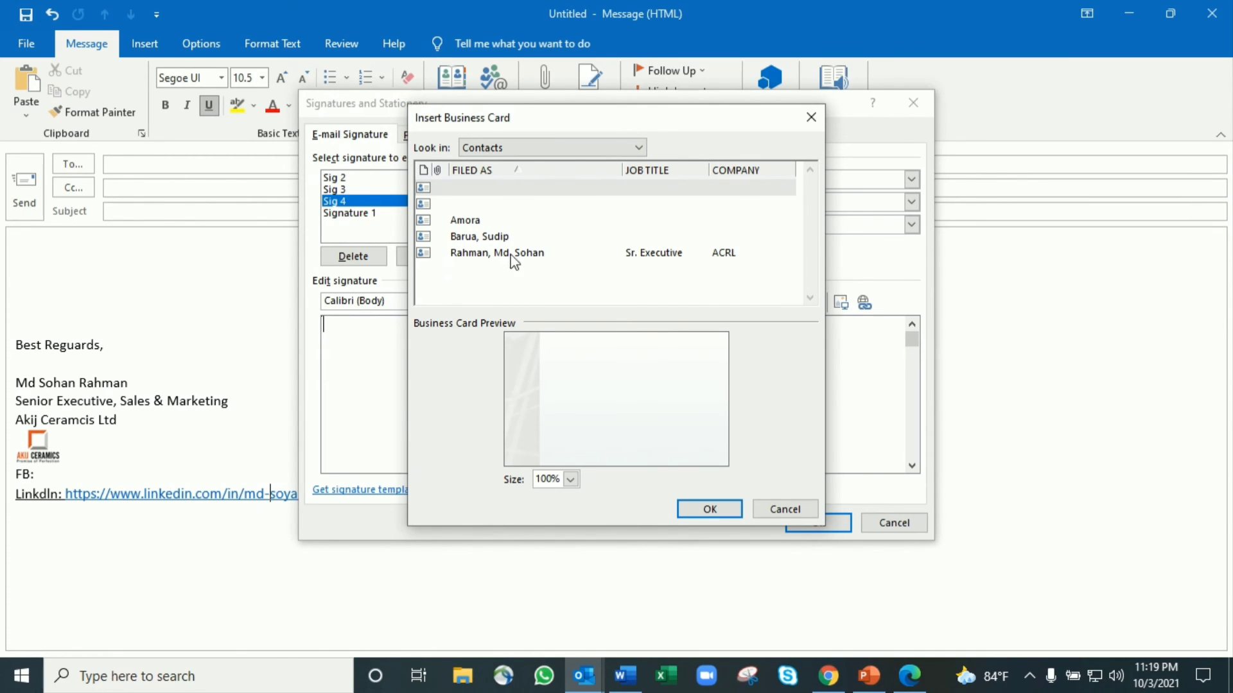
{"action": "left_click", "coordinate": [532, 256]}
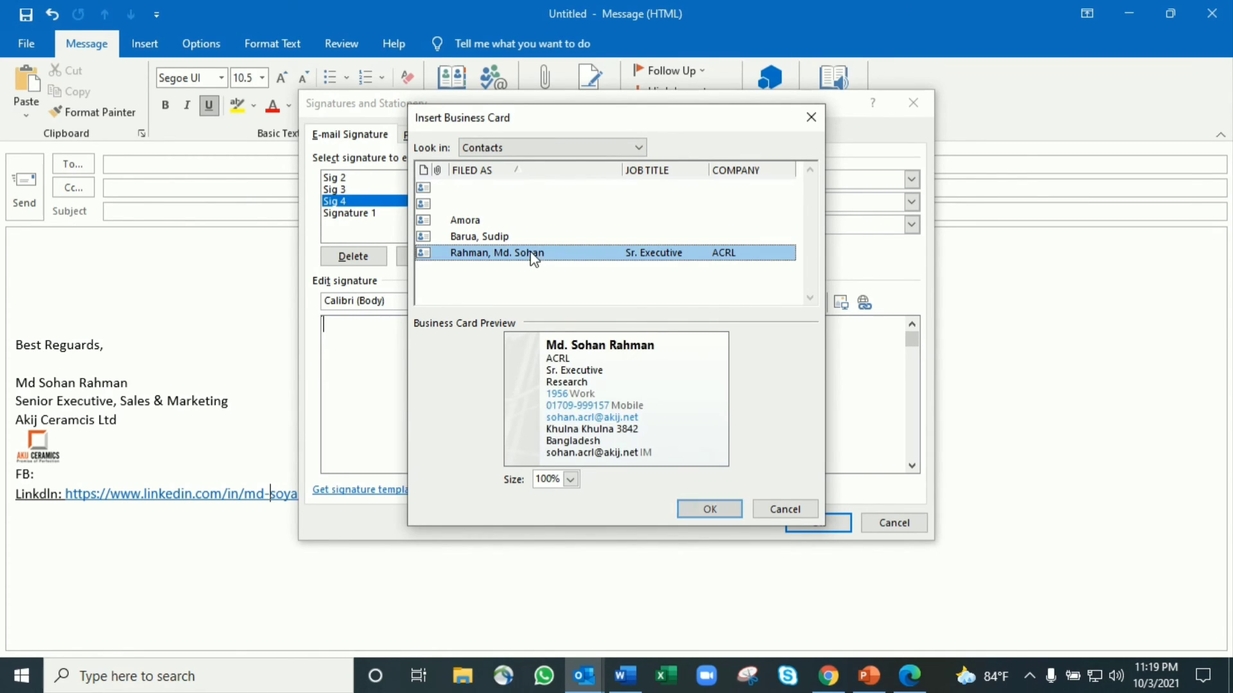
{"action": "left_click", "coordinate": [717, 513]}
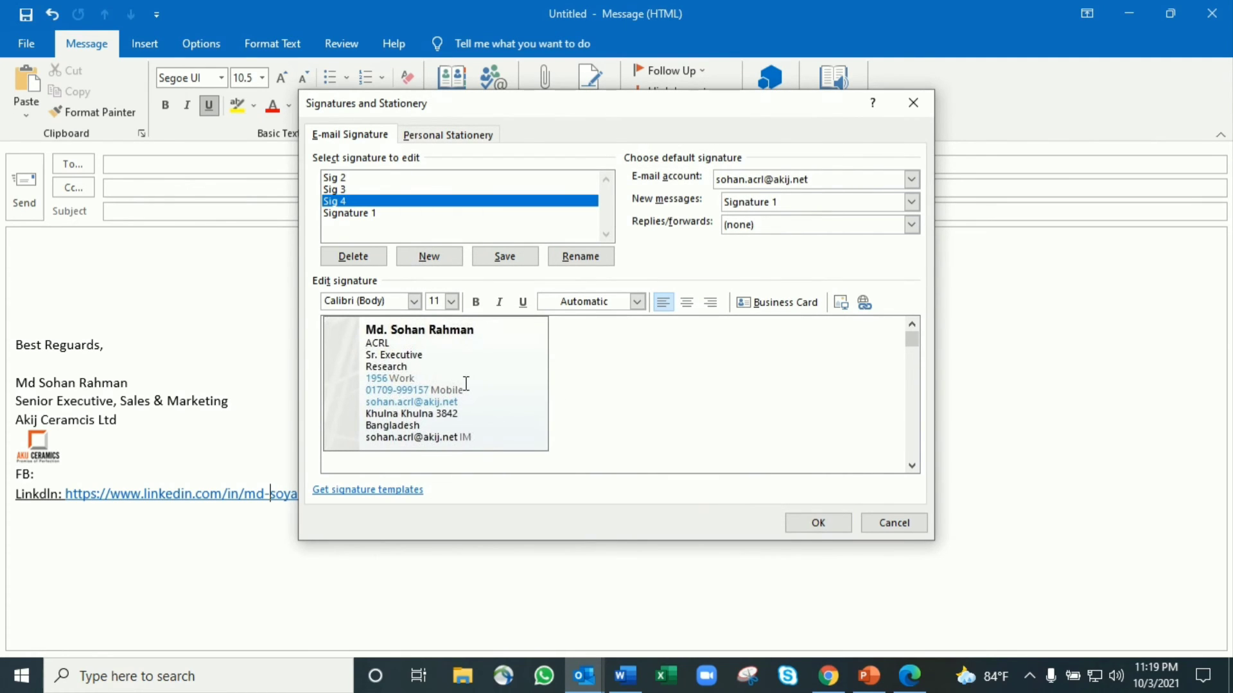
{"action": "left_click", "coordinate": [511, 401]}
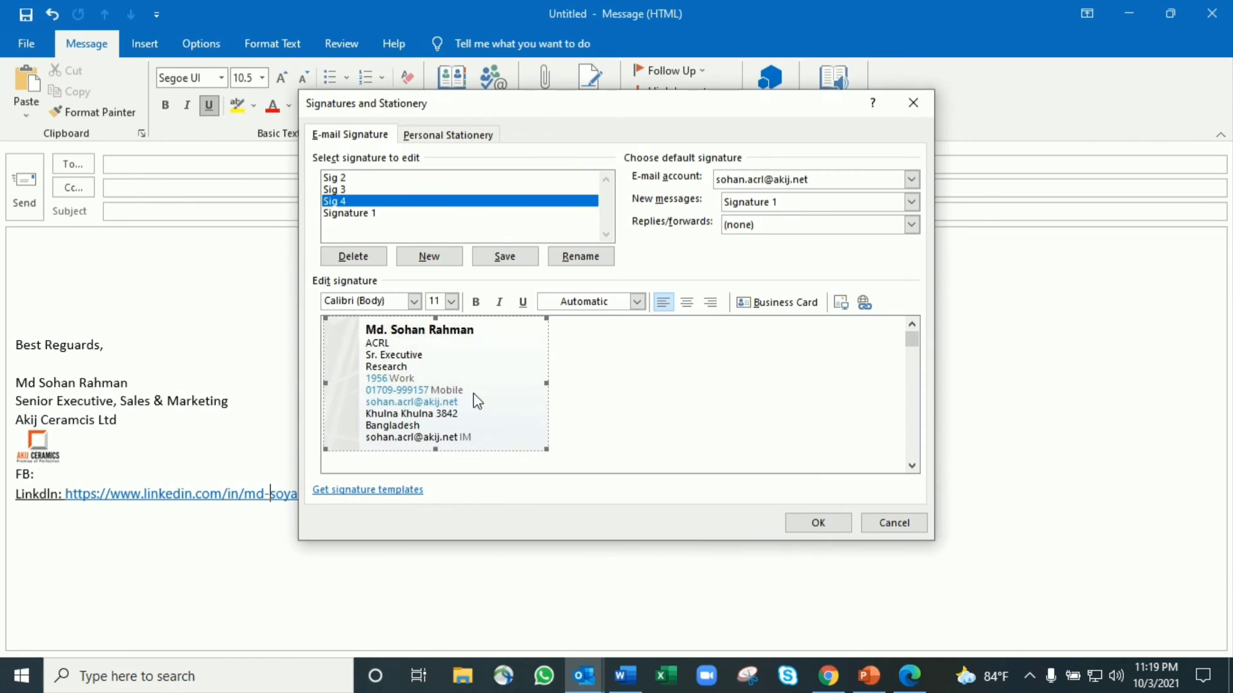
{"action": "left_click", "coordinate": [818, 523]}
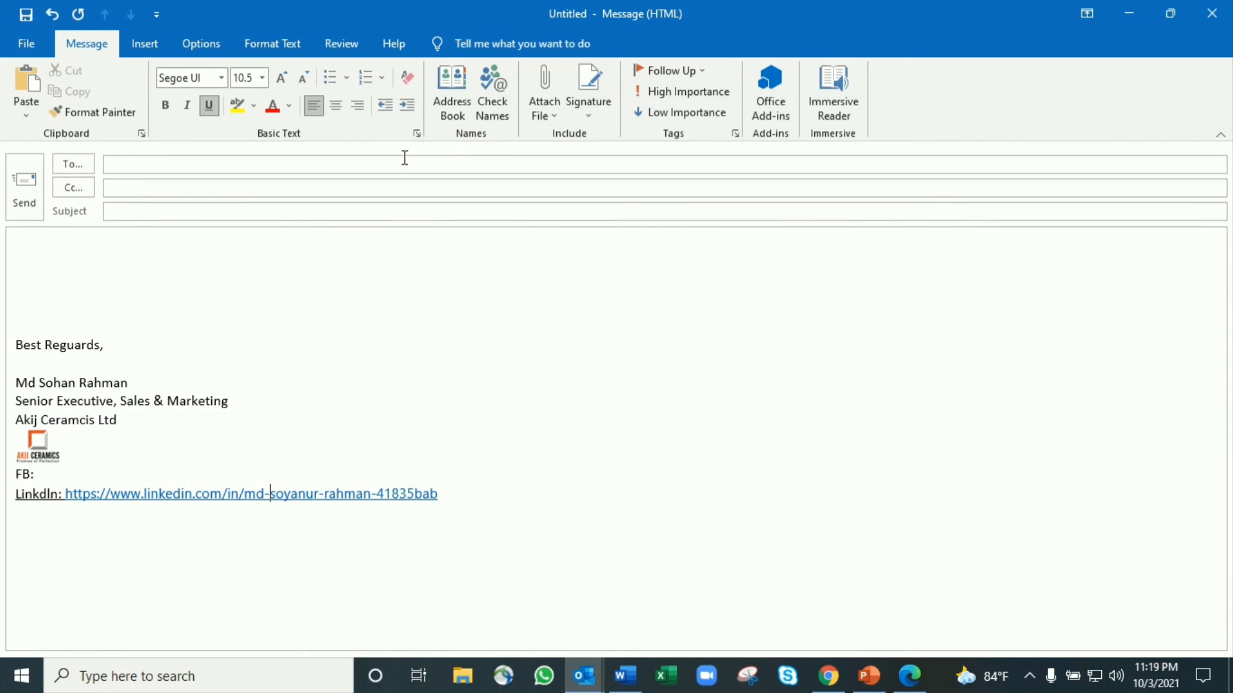
Insert Sig 4 into the message, adding blank lines above the business card
{"action": "left_click", "coordinate": [591, 115]}
{"action": "left_click", "coordinate": [616, 187]}
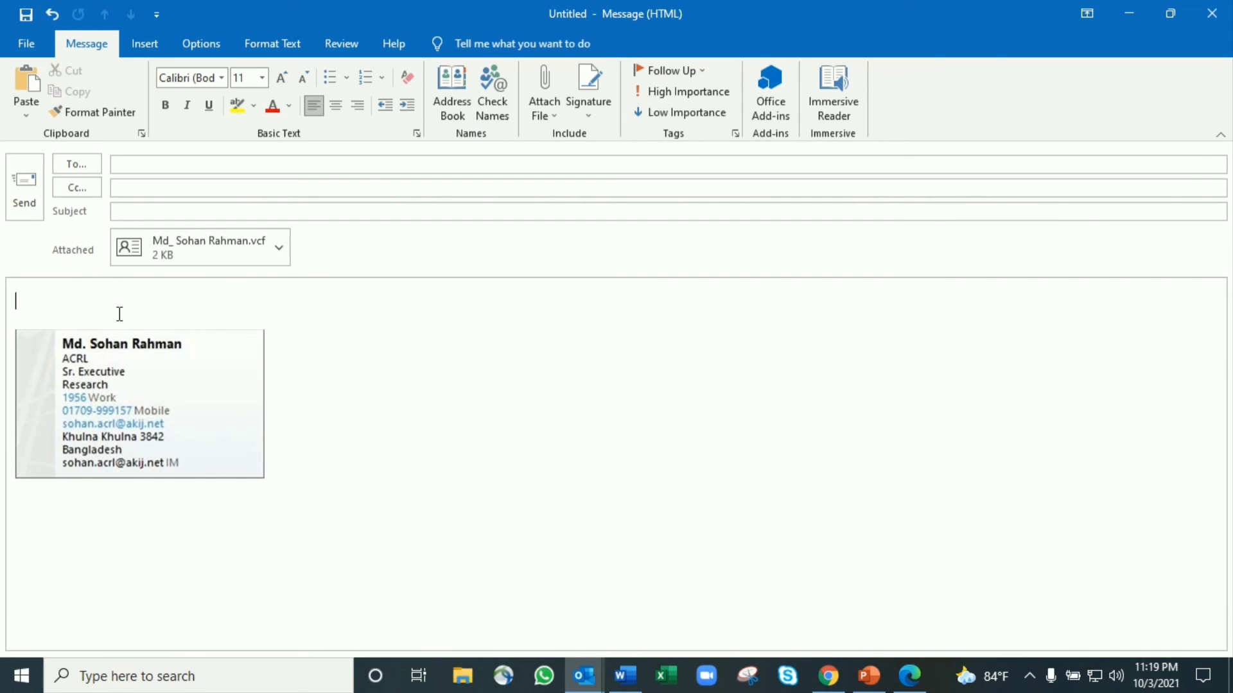
{"action": "key", "text": "Return"}
{"action": "key", "text": "Return"}
{"action": "key", "text": "Return"}
{"action": "key", "text": "Return"}
{"action": "key", "text": "Return"}
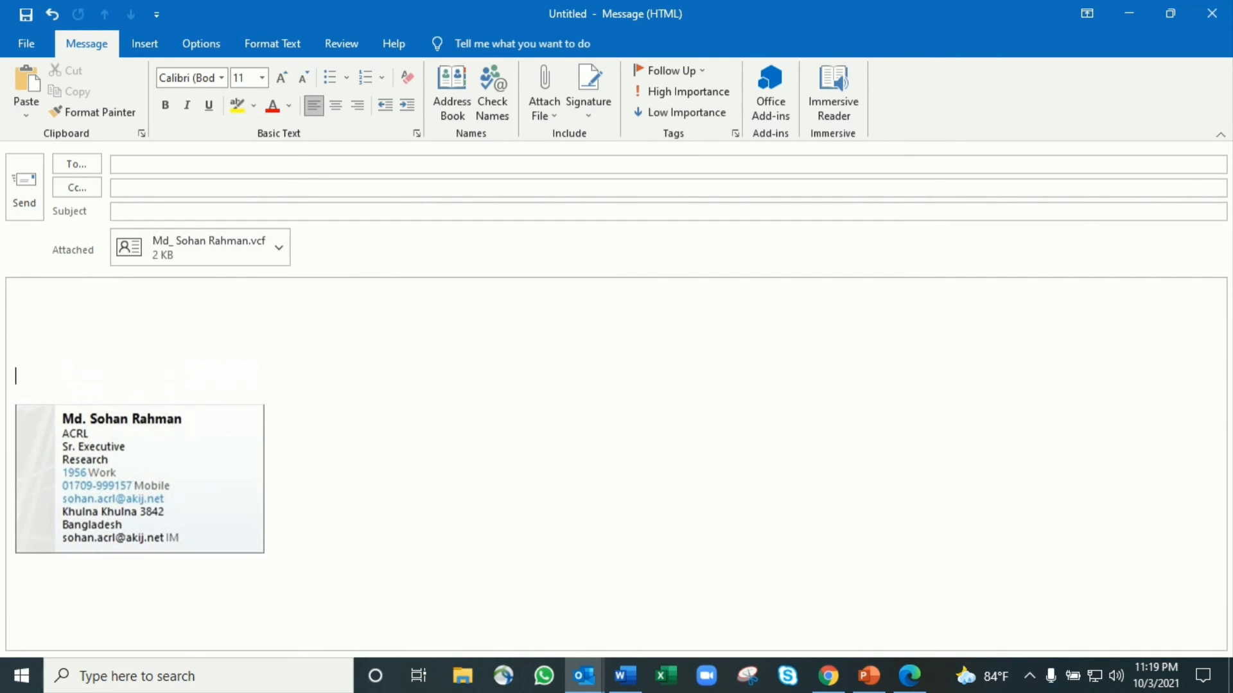
{"action": "left_click", "coordinate": [581, 107]}
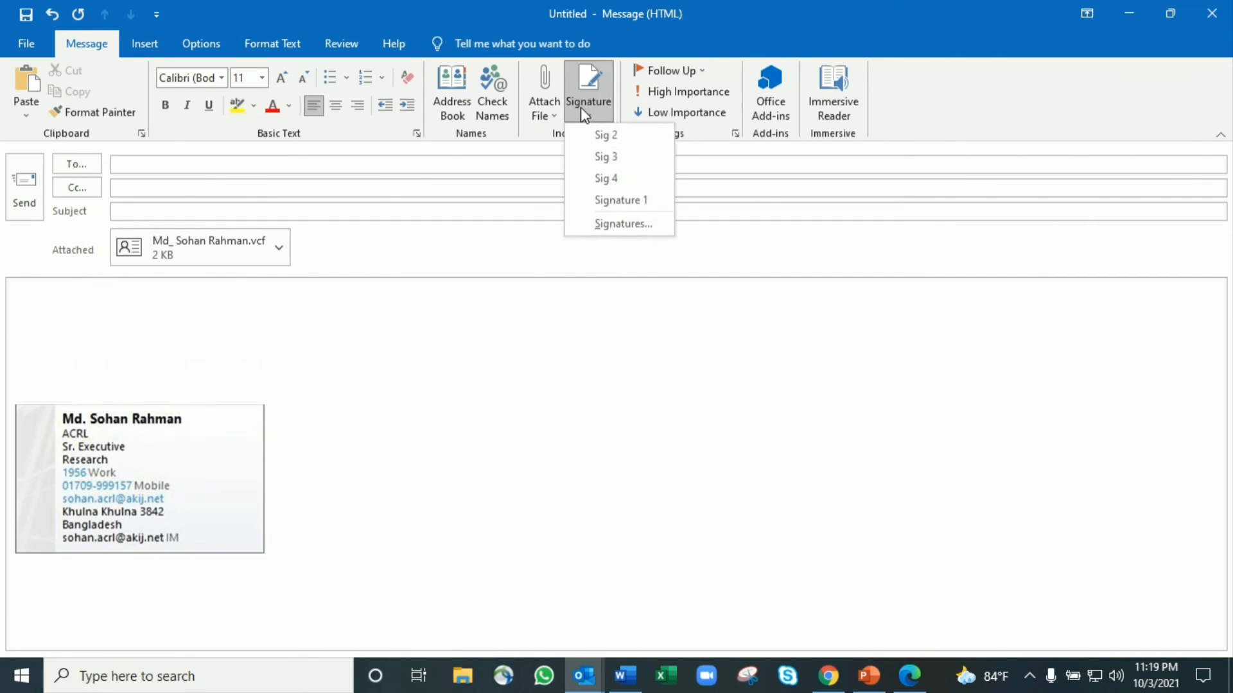
Set the name and title lines of Sig 2 to the Algerian font
{"action": "left_click", "coordinate": [621, 222]}
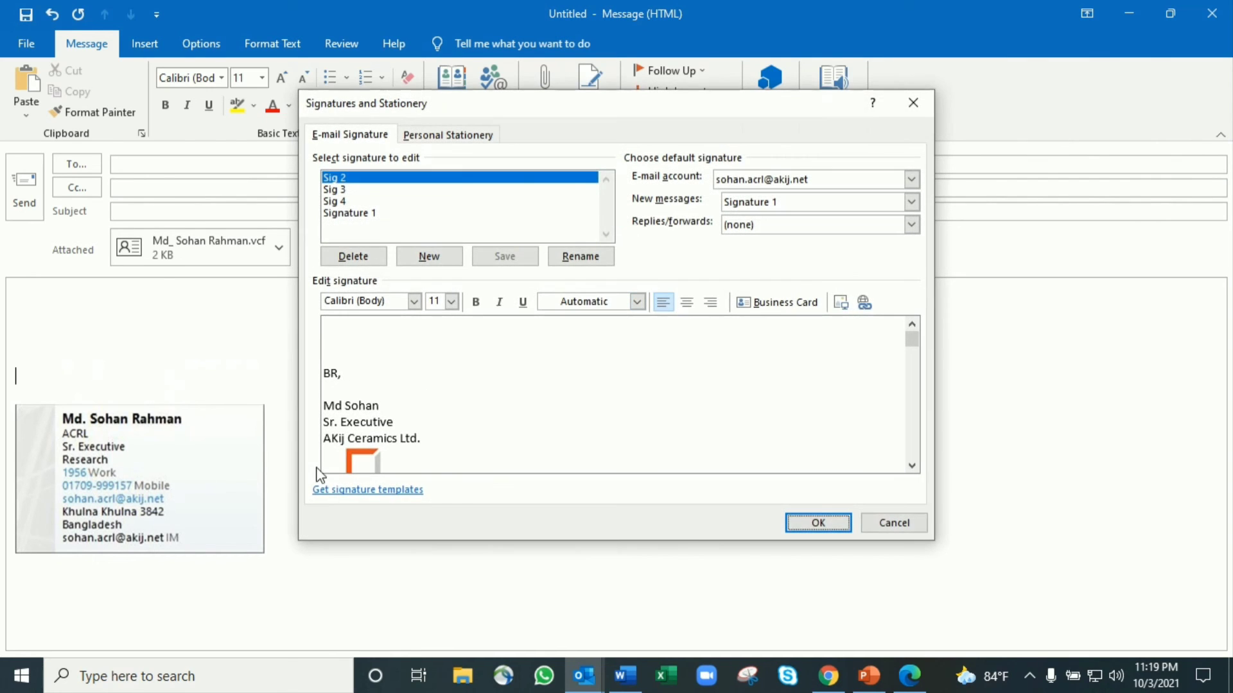
{"action": "left_click_drag", "start_coordinate": [413, 424], "coordinate": [316, 393]}
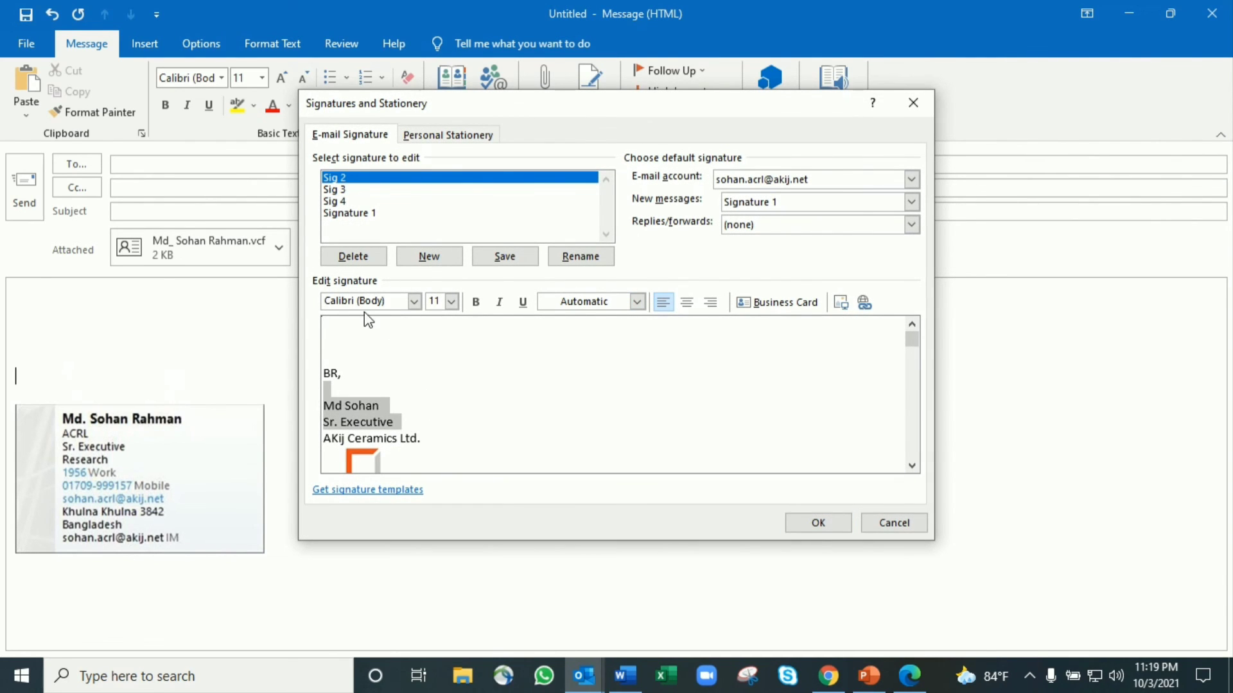
{"action": "left_click", "coordinate": [415, 302]}
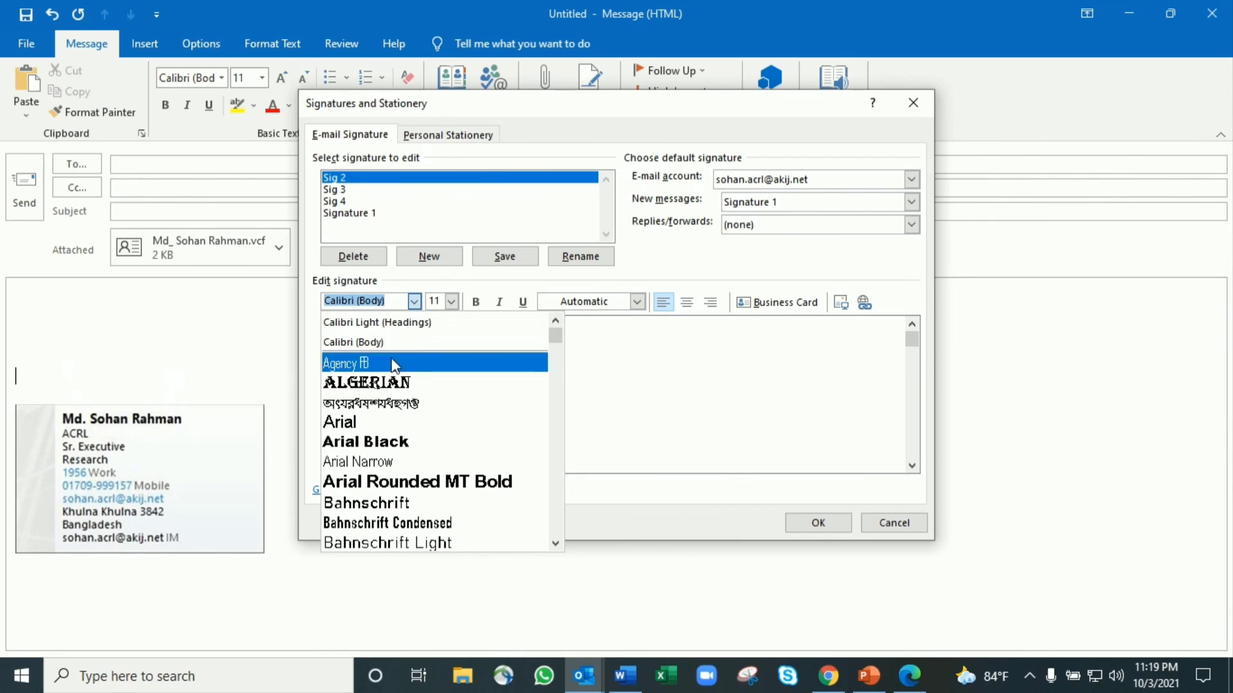
{"action": "left_click", "coordinate": [385, 382]}
{"action": "left_click", "coordinate": [452, 302]}
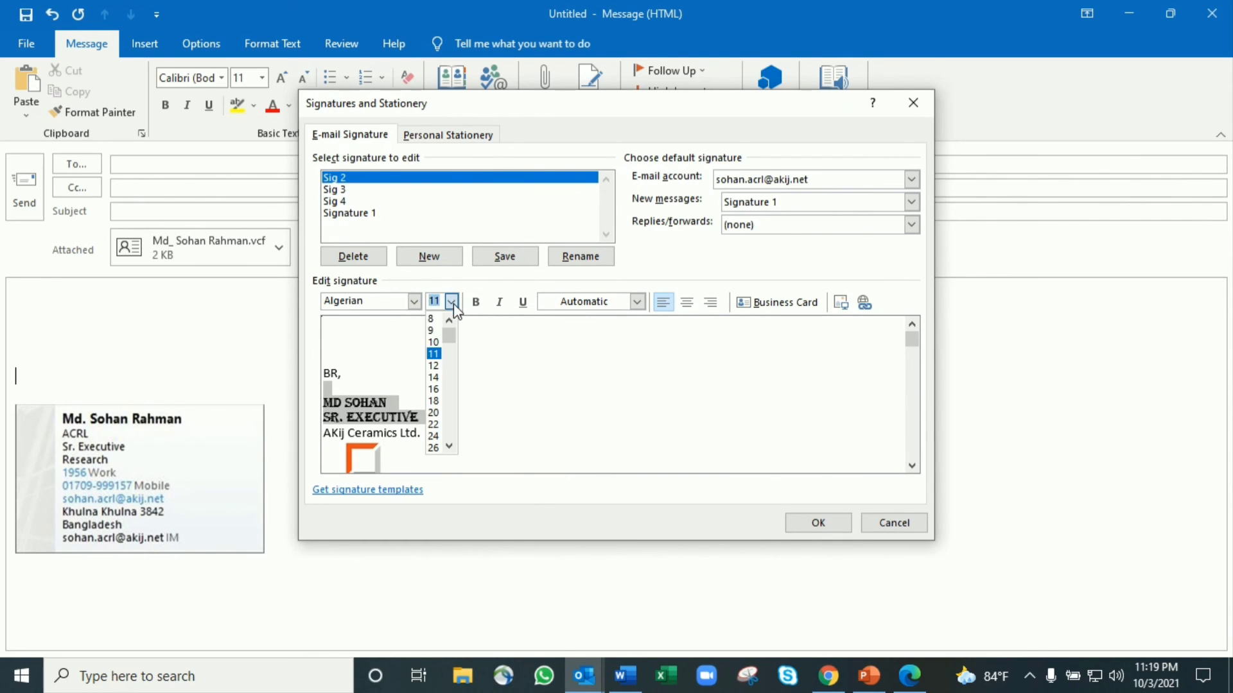
{"action": "left_click", "coordinate": [489, 331]}
Make those lines bold, italic, underlined, dark blue and left-aligned, then save Sig 2
{"action": "left_click", "coordinate": [476, 302]}
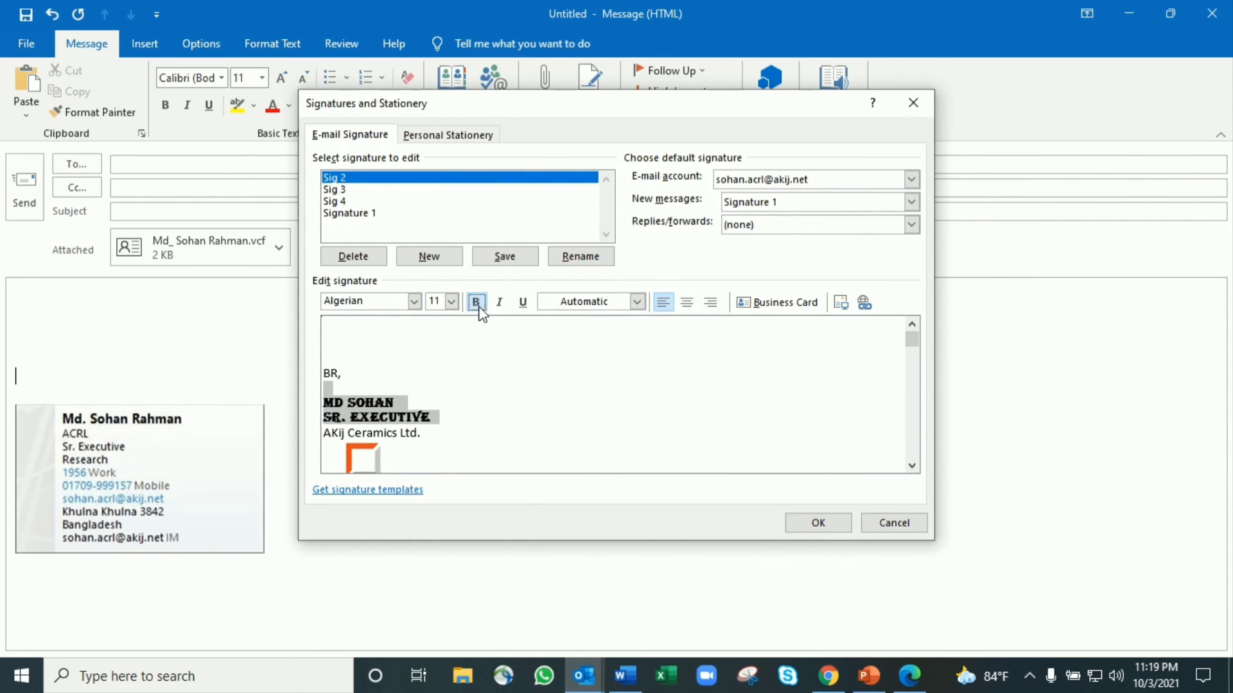
{"action": "left_click", "coordinate": [500, 302]}
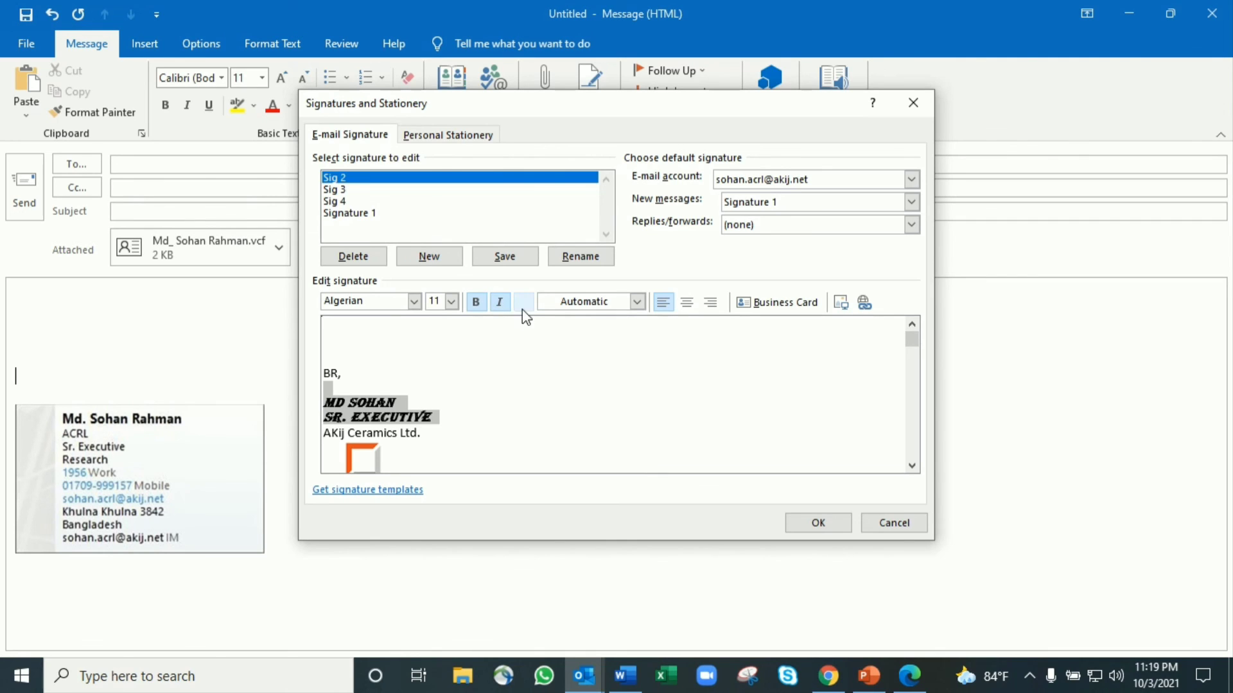
{"action": "left_click", "coordinate": [524, 302]}
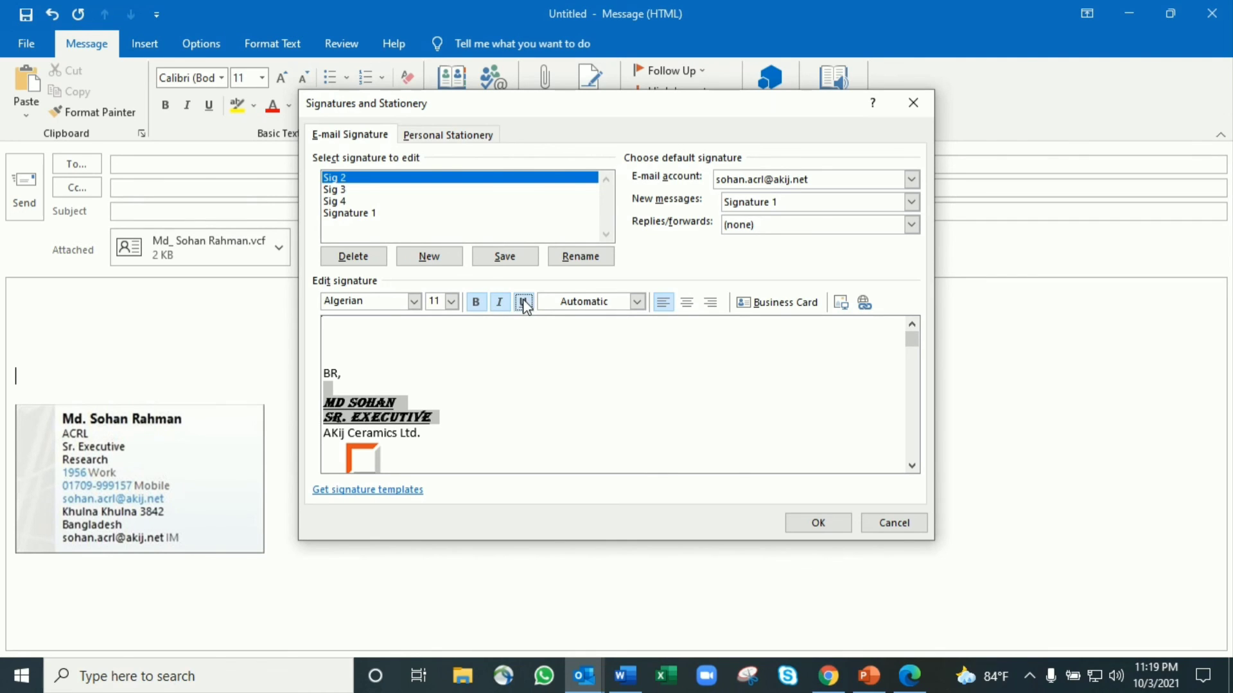
{"action": "left_click", "coordinate": [638, 301]}
{"action": "left_click", "coordinate": [608, 414]}
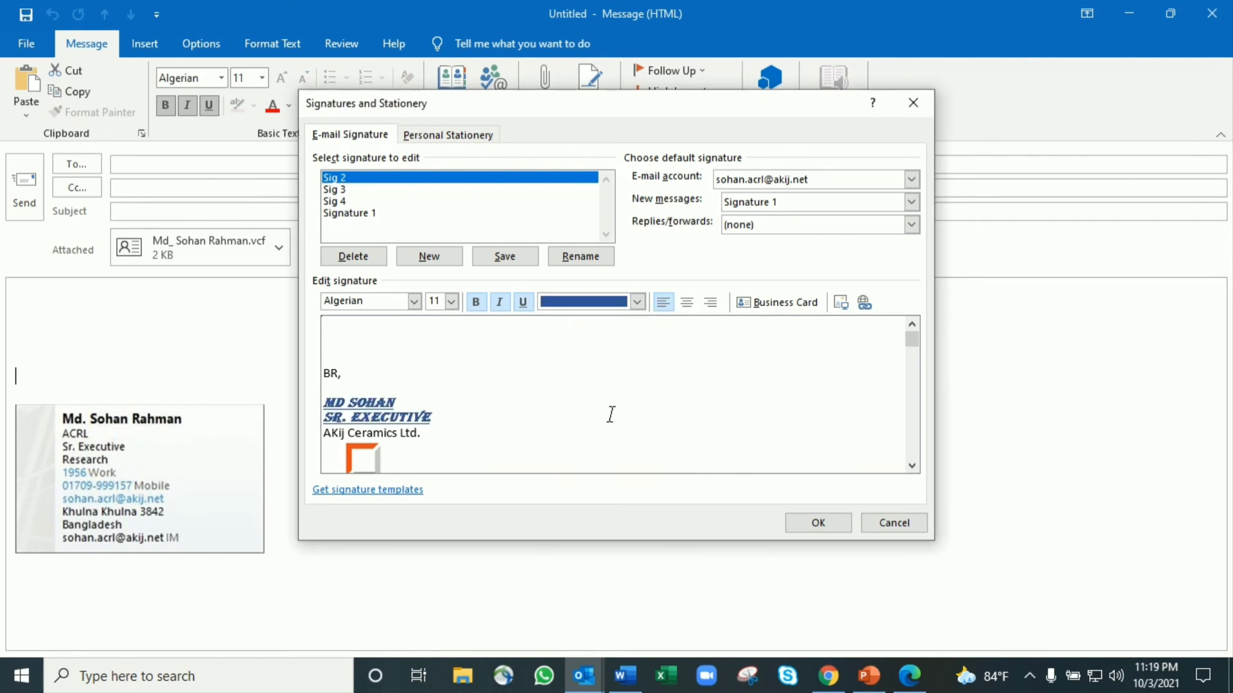
{"action": "left_click", "coordinate": [687, 302]}
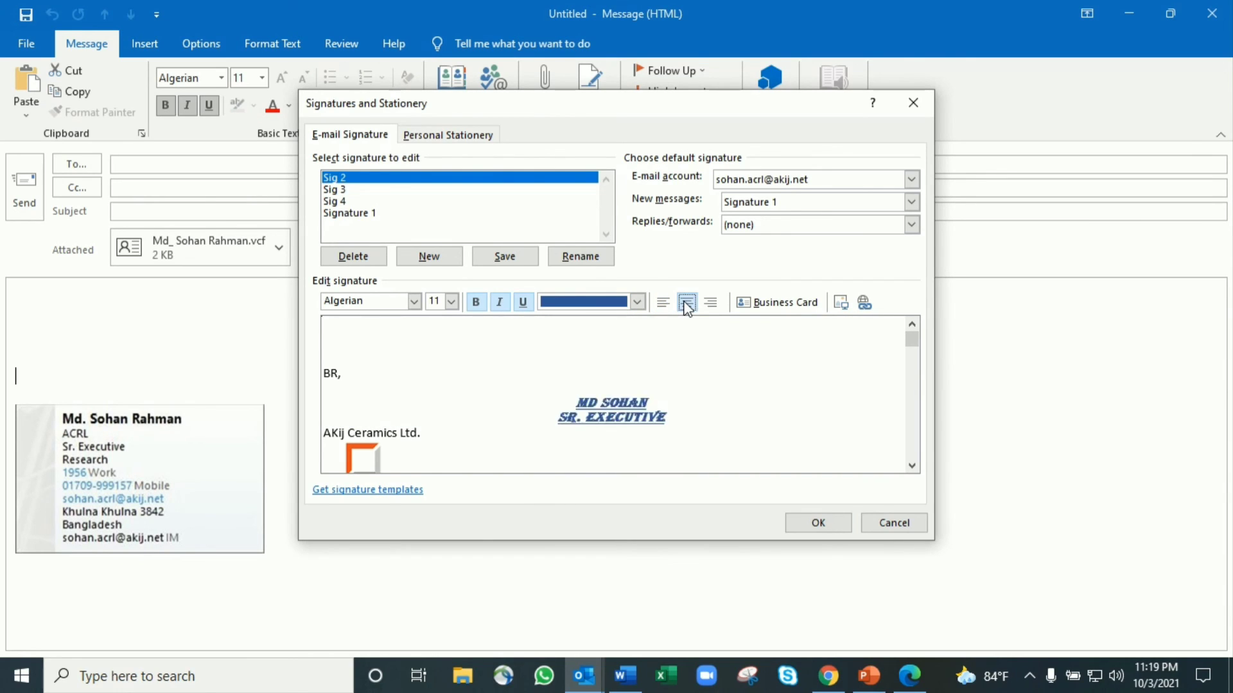
{"action": "left_click", "coordinate": [711, 303]}
{"action": "left_click", "coordinate": [664, 301]}
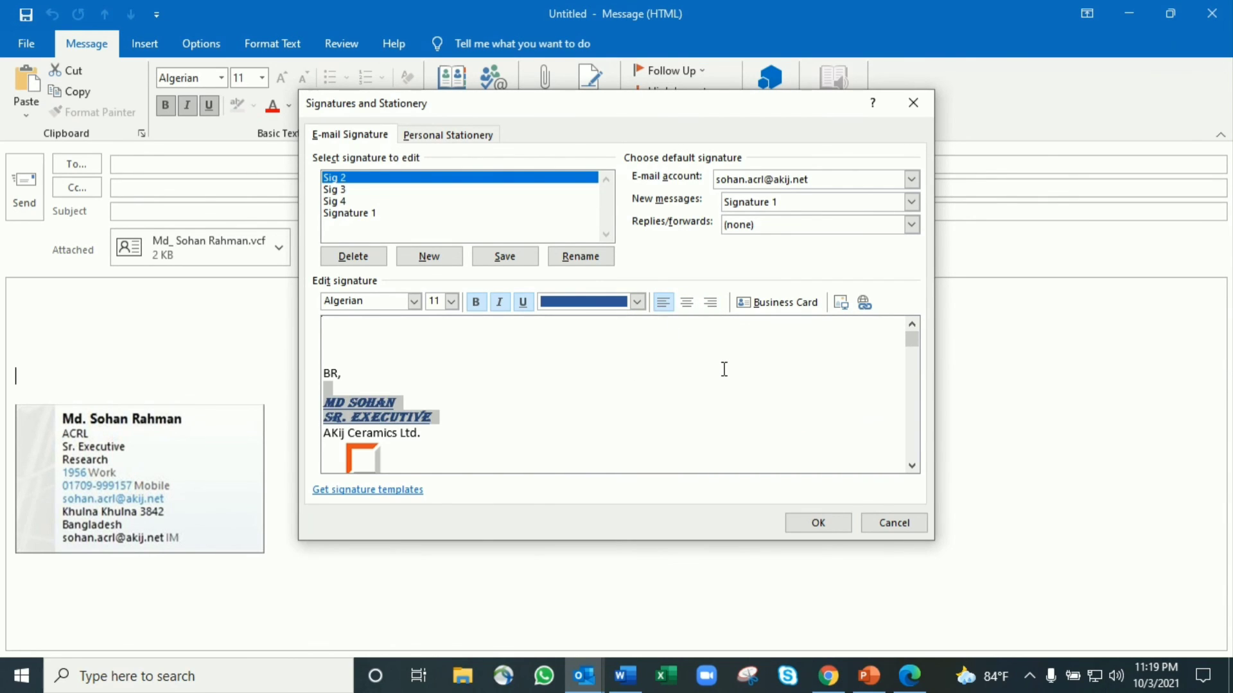
{"action": "left_click", "coordinate": [830, 521]}
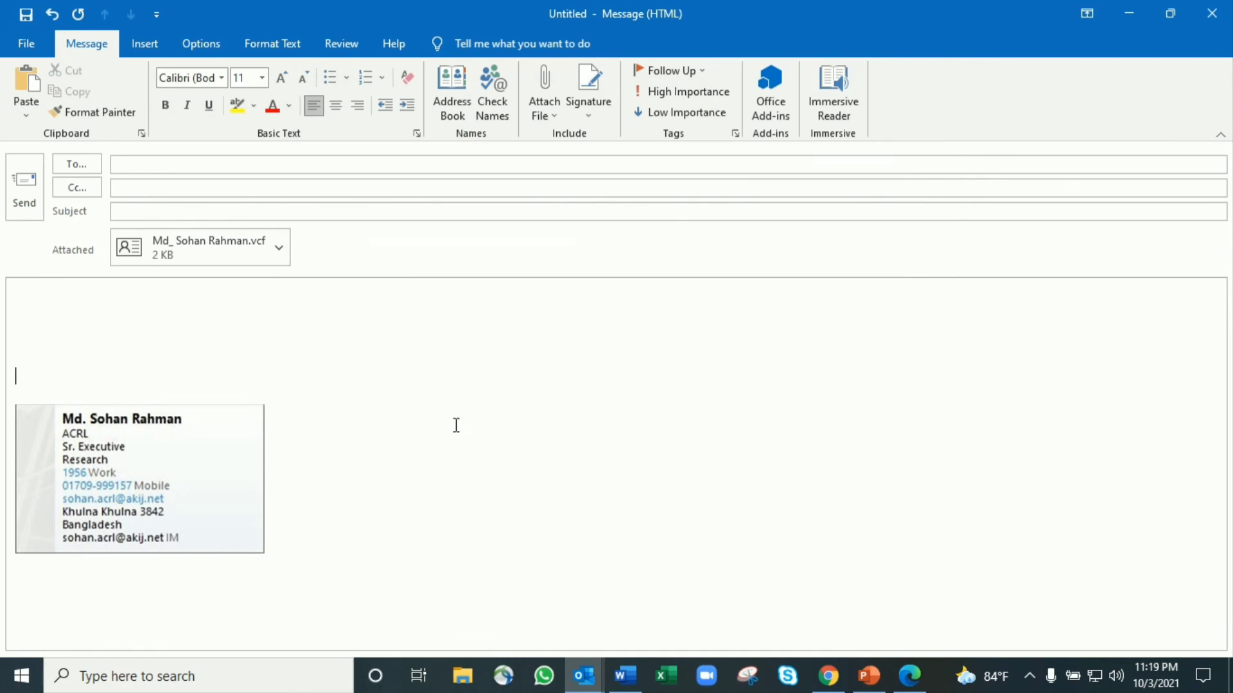
Close the current message, answering the save prompt, and start a new email
{"action": "left_click", "coordinate": [1212, 13]}
{"action": "left_click", "coordinate": [552, 389]}
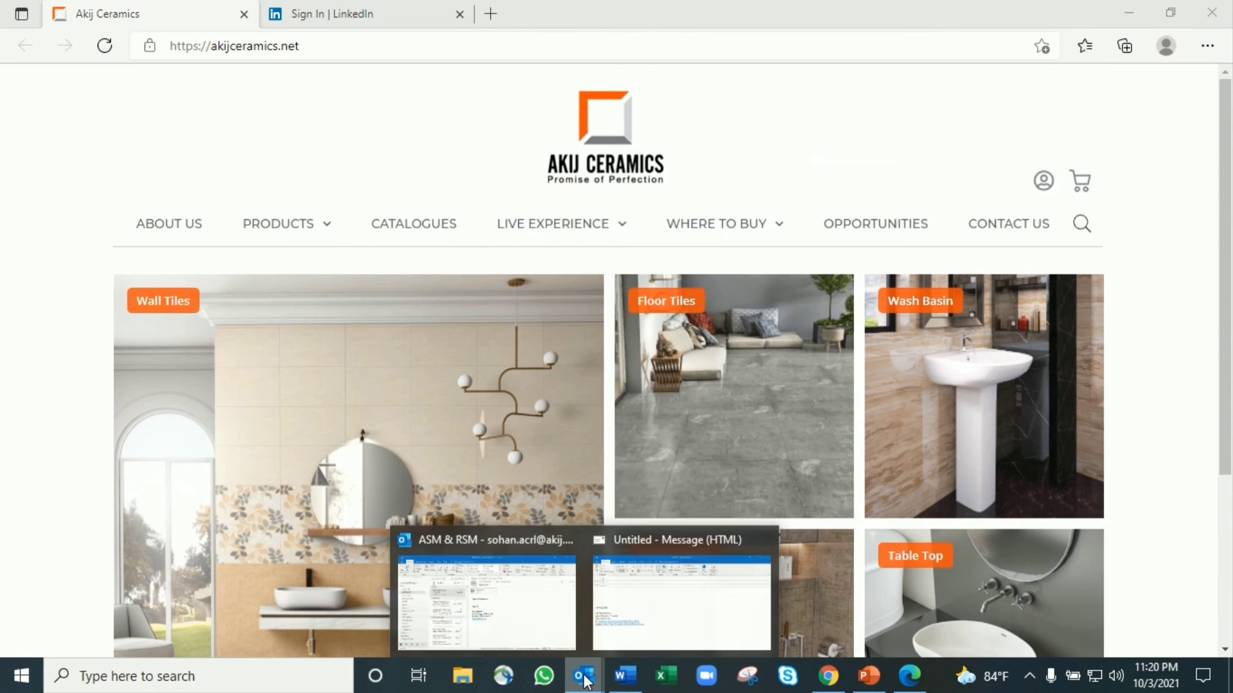
{"action": "mouse_move", "coordinate": [585, 675]}
{"action": "left_click", "coordinate": [500, 603]}
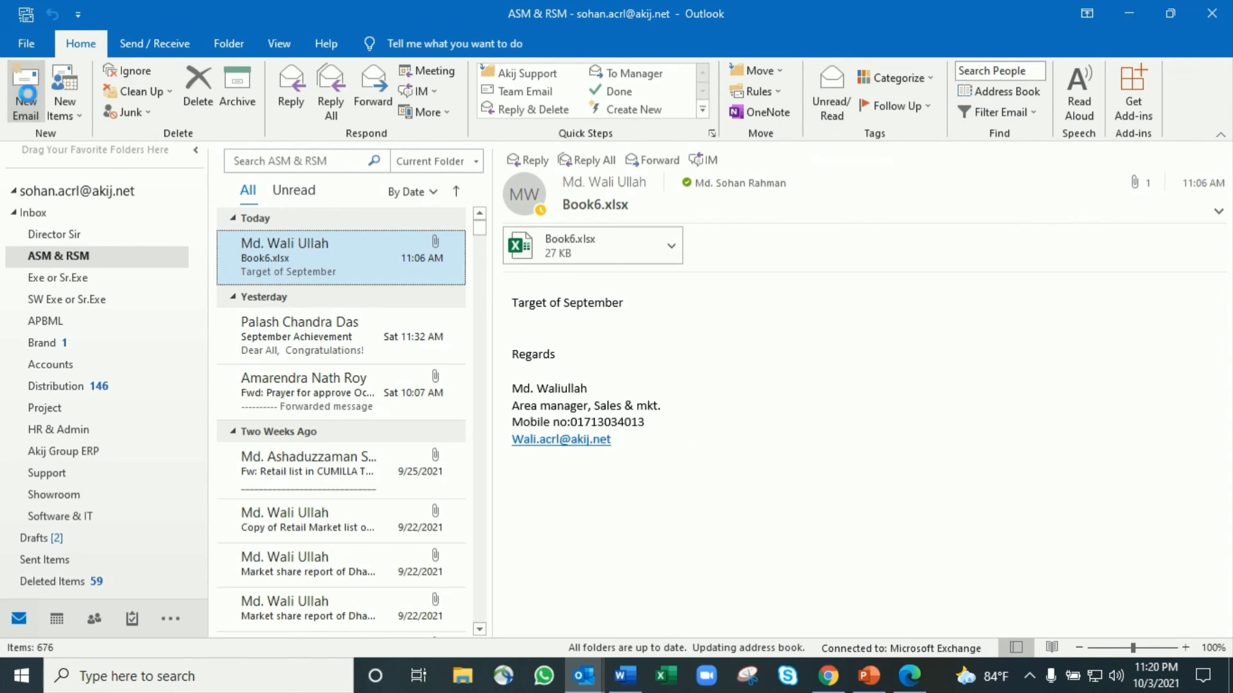
{"action": "left_click", "coordinate": [36, 96]}
Replace the new email's default signature with Sig 2, then with Sig 3
{"action": "left_click_drag", "start_coordinate": [143, 479], "coordinate": [5, 347]}
{"action": "left_click", "coordinate": [253, 331]}
{"action": "mouse_move", "coordinate": [239, 483]}
{"action": "left_mouse_down"}
{"action": "mouse_move", "coordinate": [3, 362]}
{"action": "mouse_move", "coordinate": [3, 331]}
{"action": "left_mouse_up"}
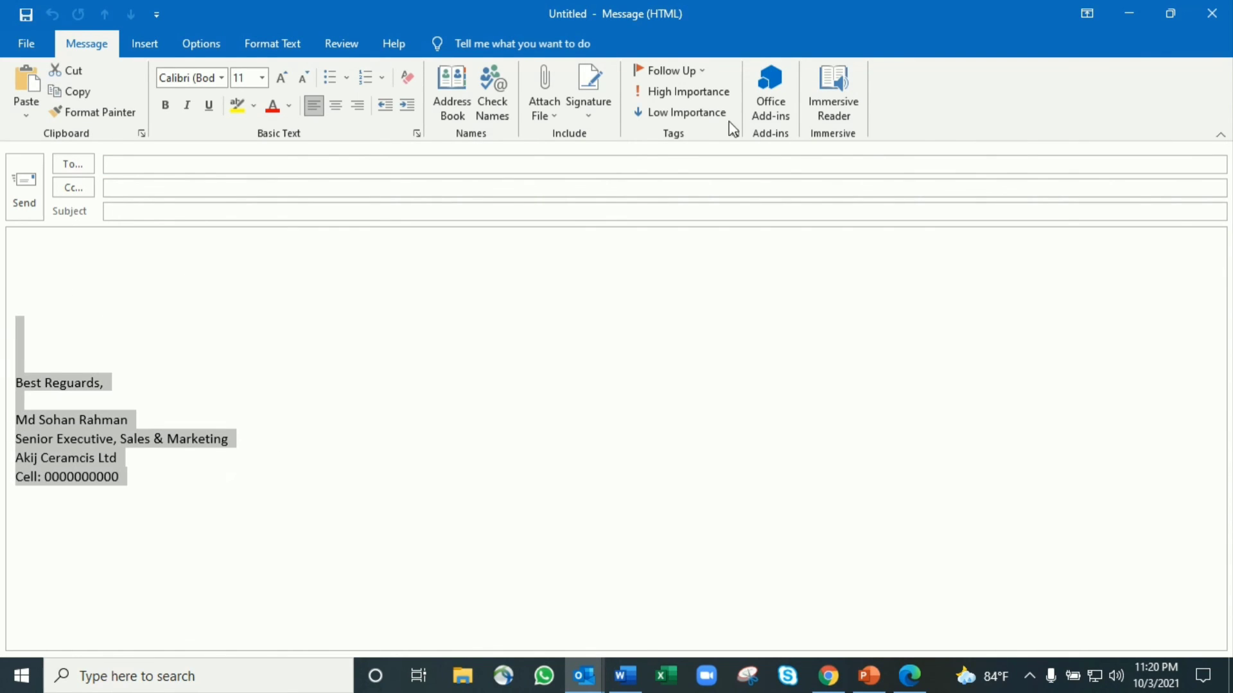
{"action": "left_click", "coordinate": [588, 119]}
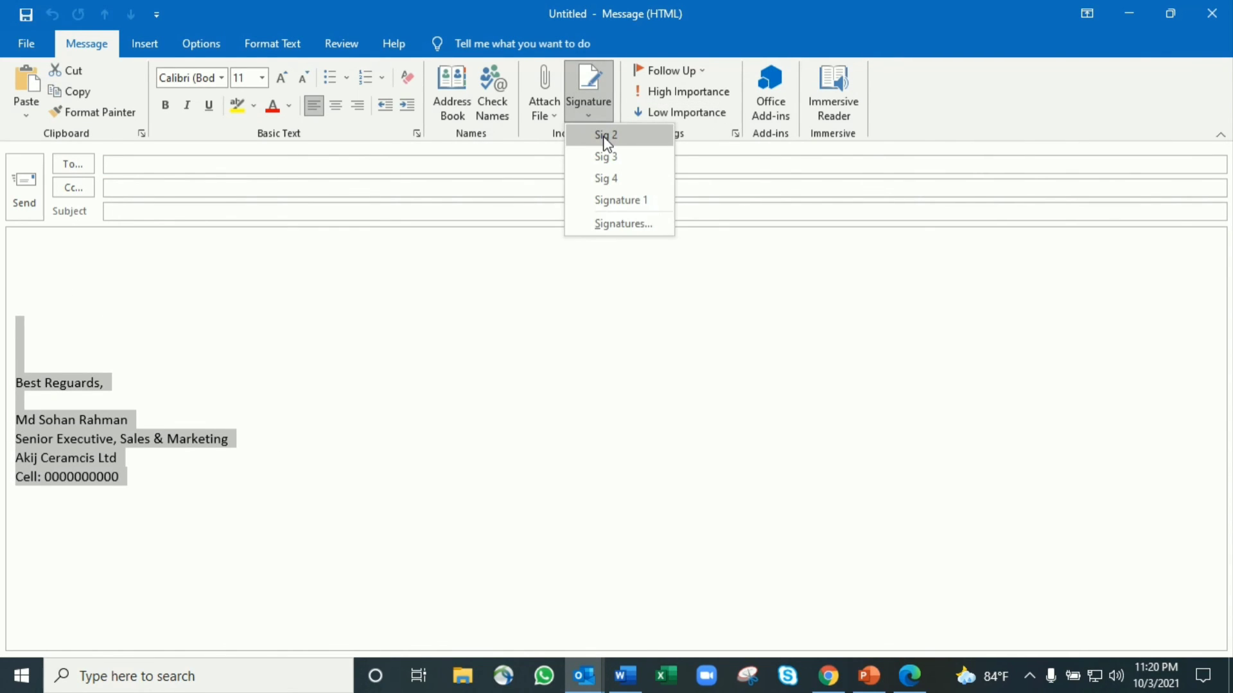
{"action": "left_click", "coordinate": [600, 132]}
{"action": "left_click", "coordinate": [588, 115]}
{"action": "left_click", "coordinate": [606, 158]}
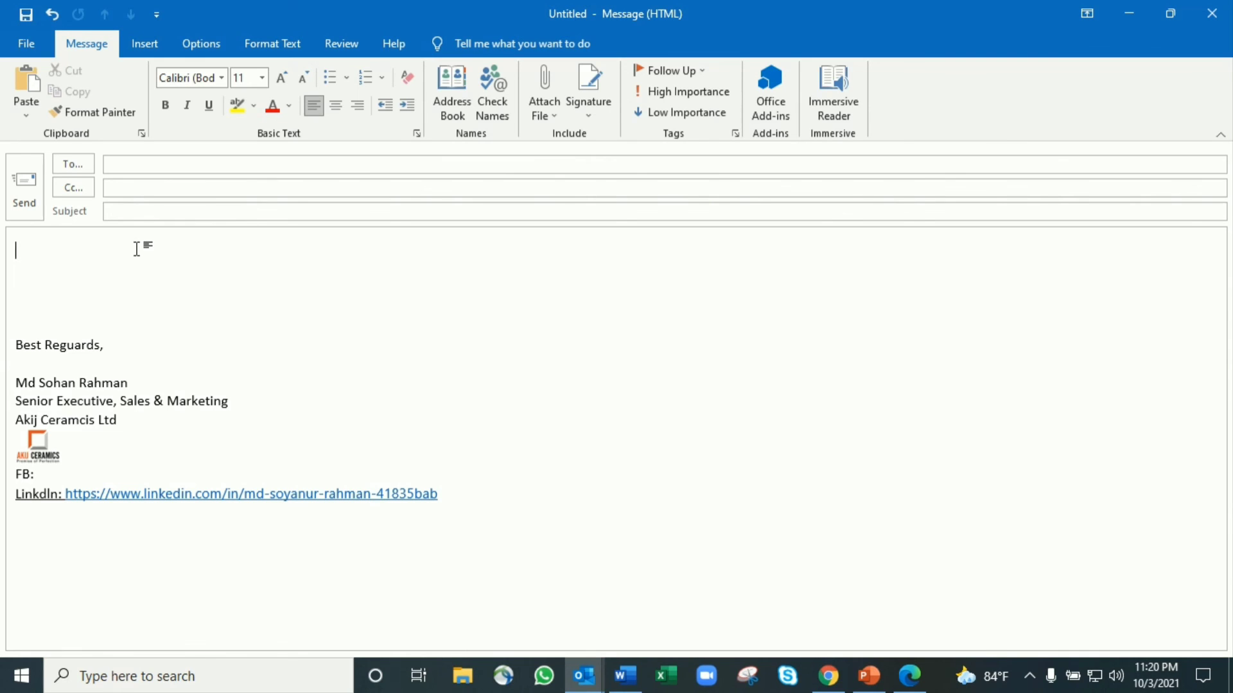
Open the signature settings and close them with OK, keeping the changes
{"action": "left_click", "coordinate": [589, 113]}
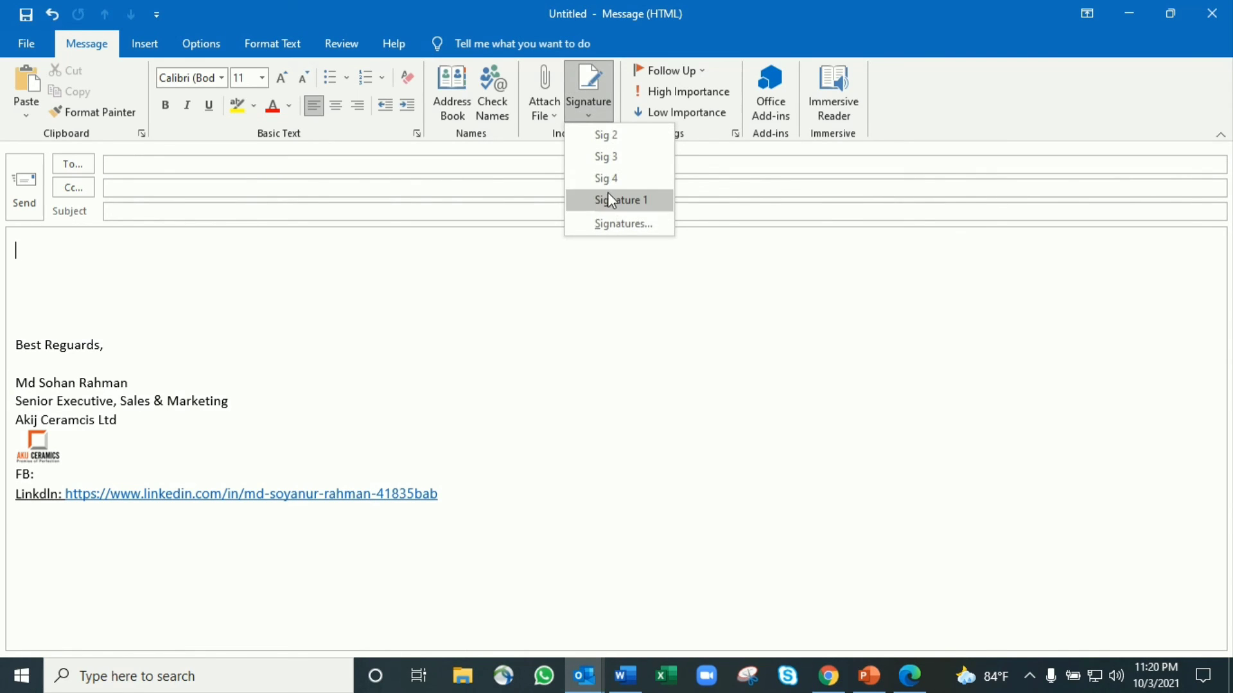
{"action": "left_click", "coordinate": [610, 224]}
{"action": "left_click", "coordinate": [391, 337]}
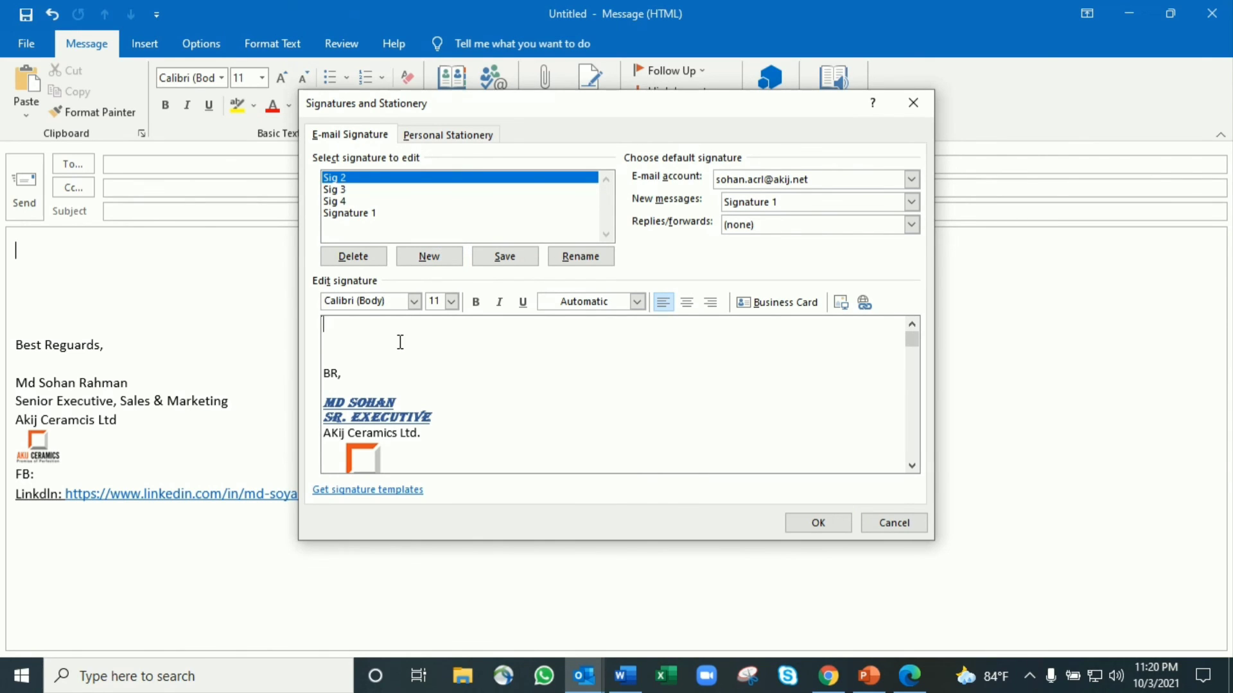
{"action": "left_click", "coordinate": [826, 524]}
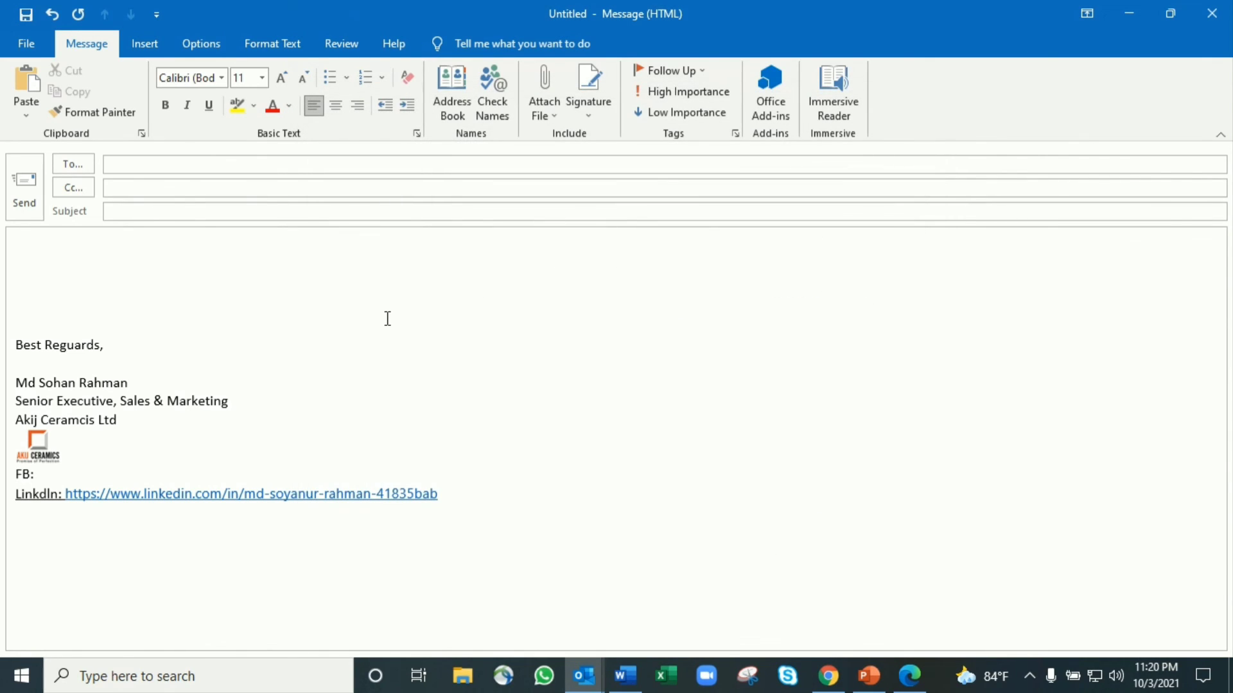